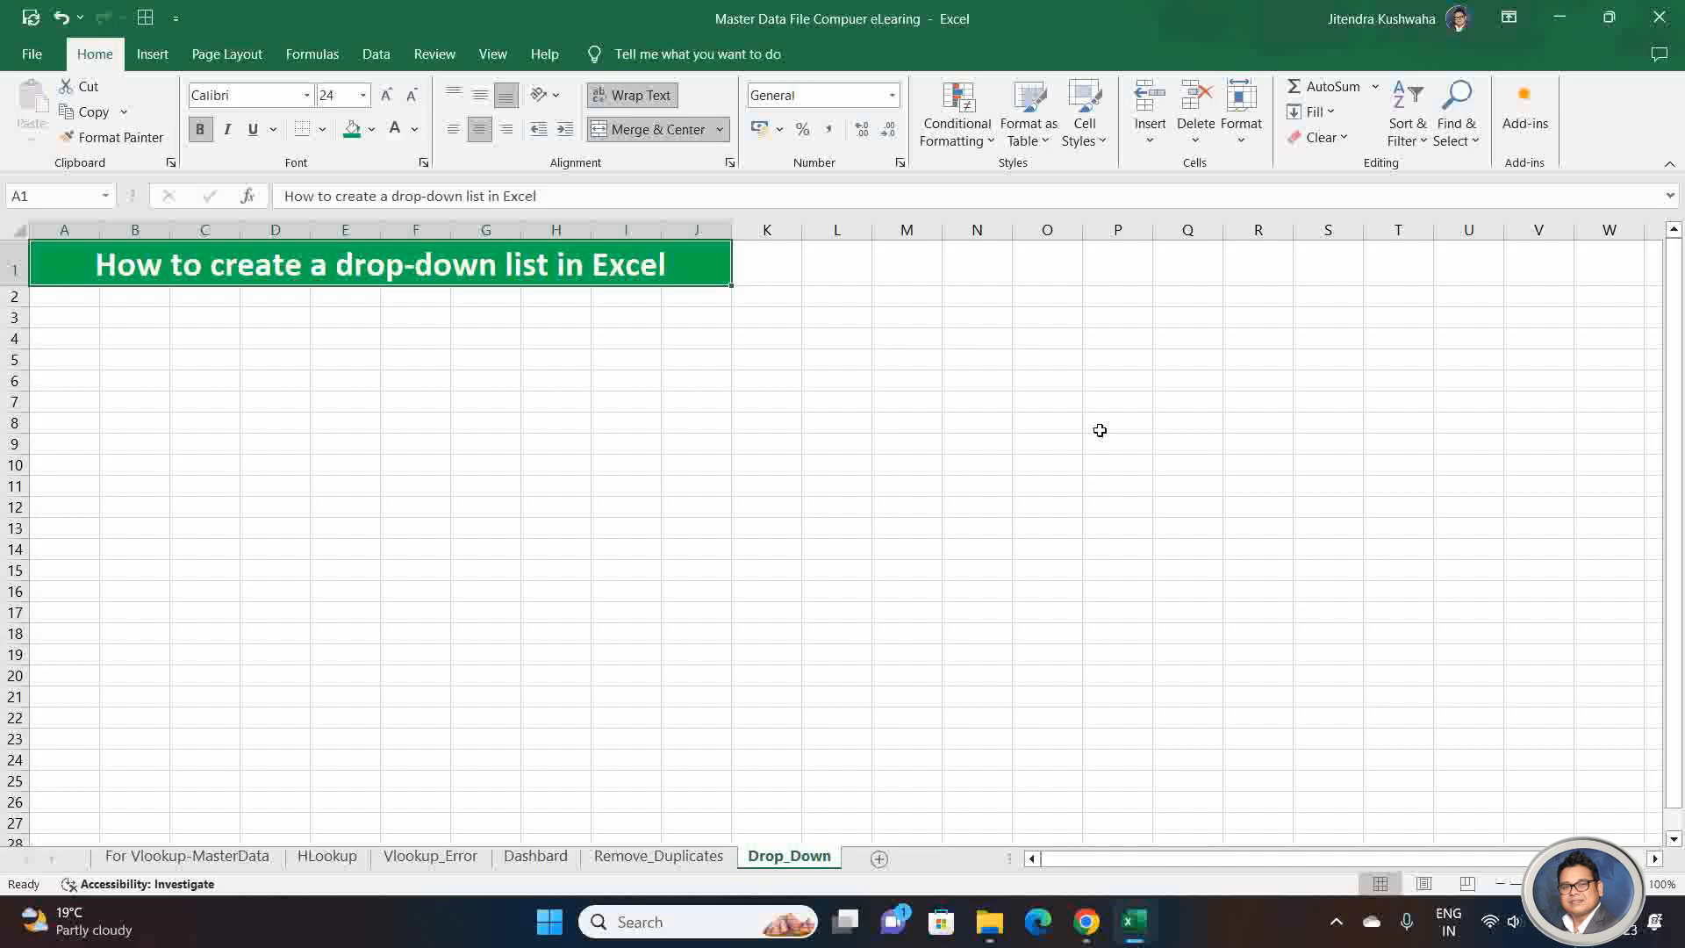
pyautogui.press('Right')
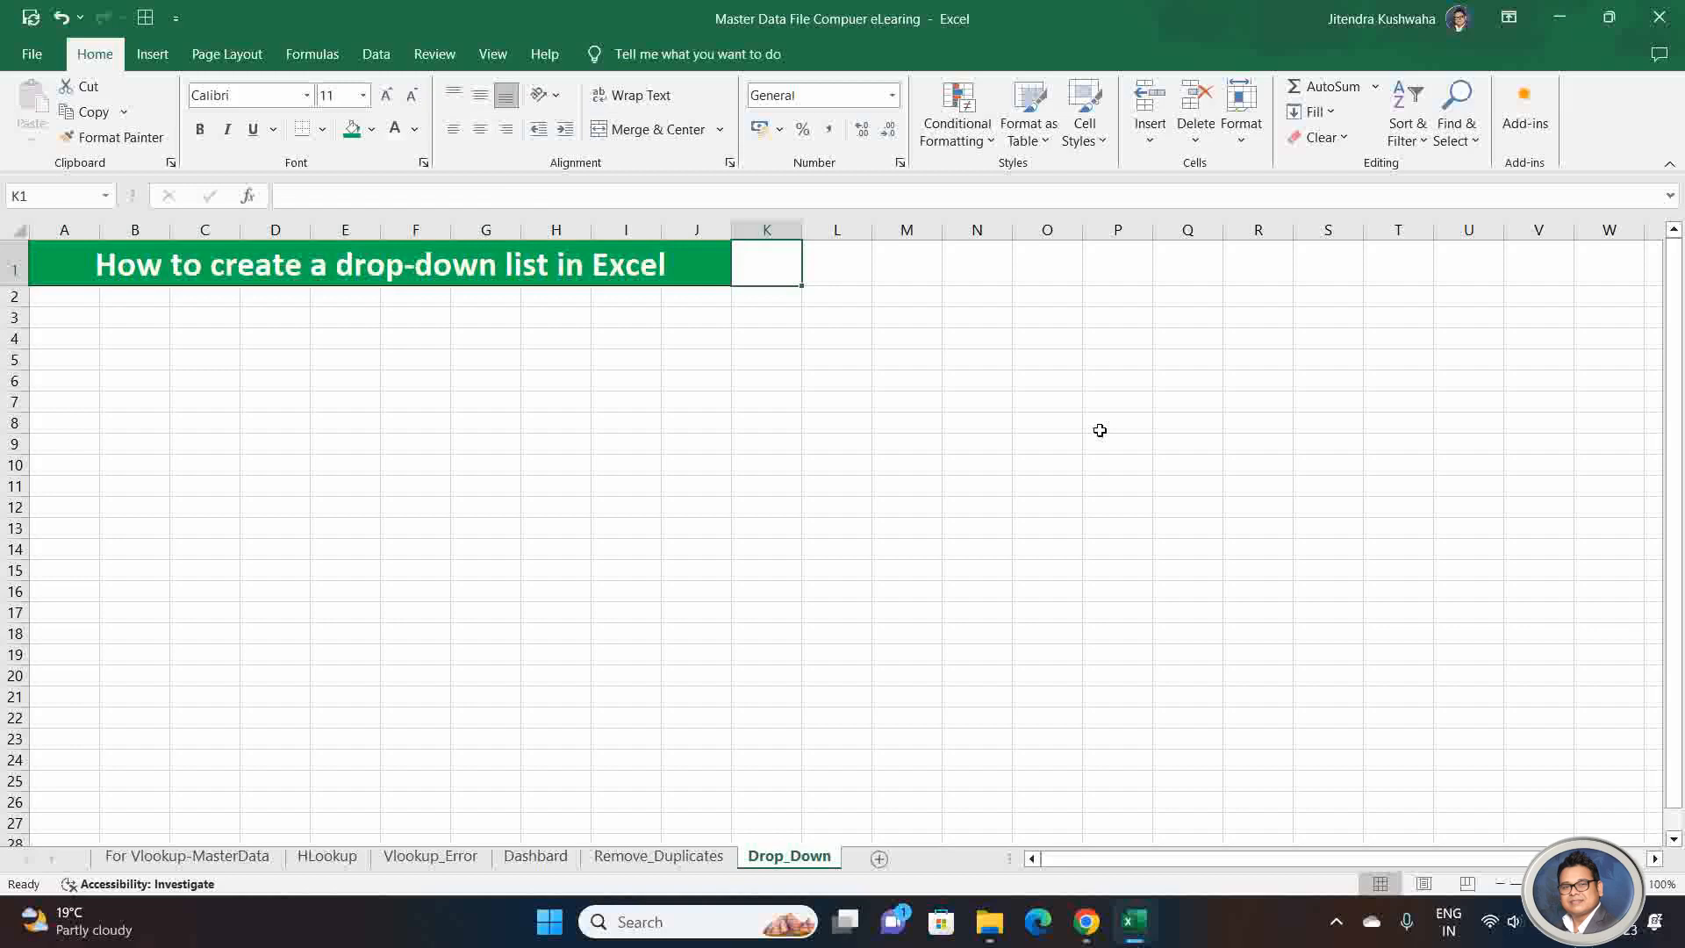
pyautogui.press('Down')
pyautogui.press('Right')
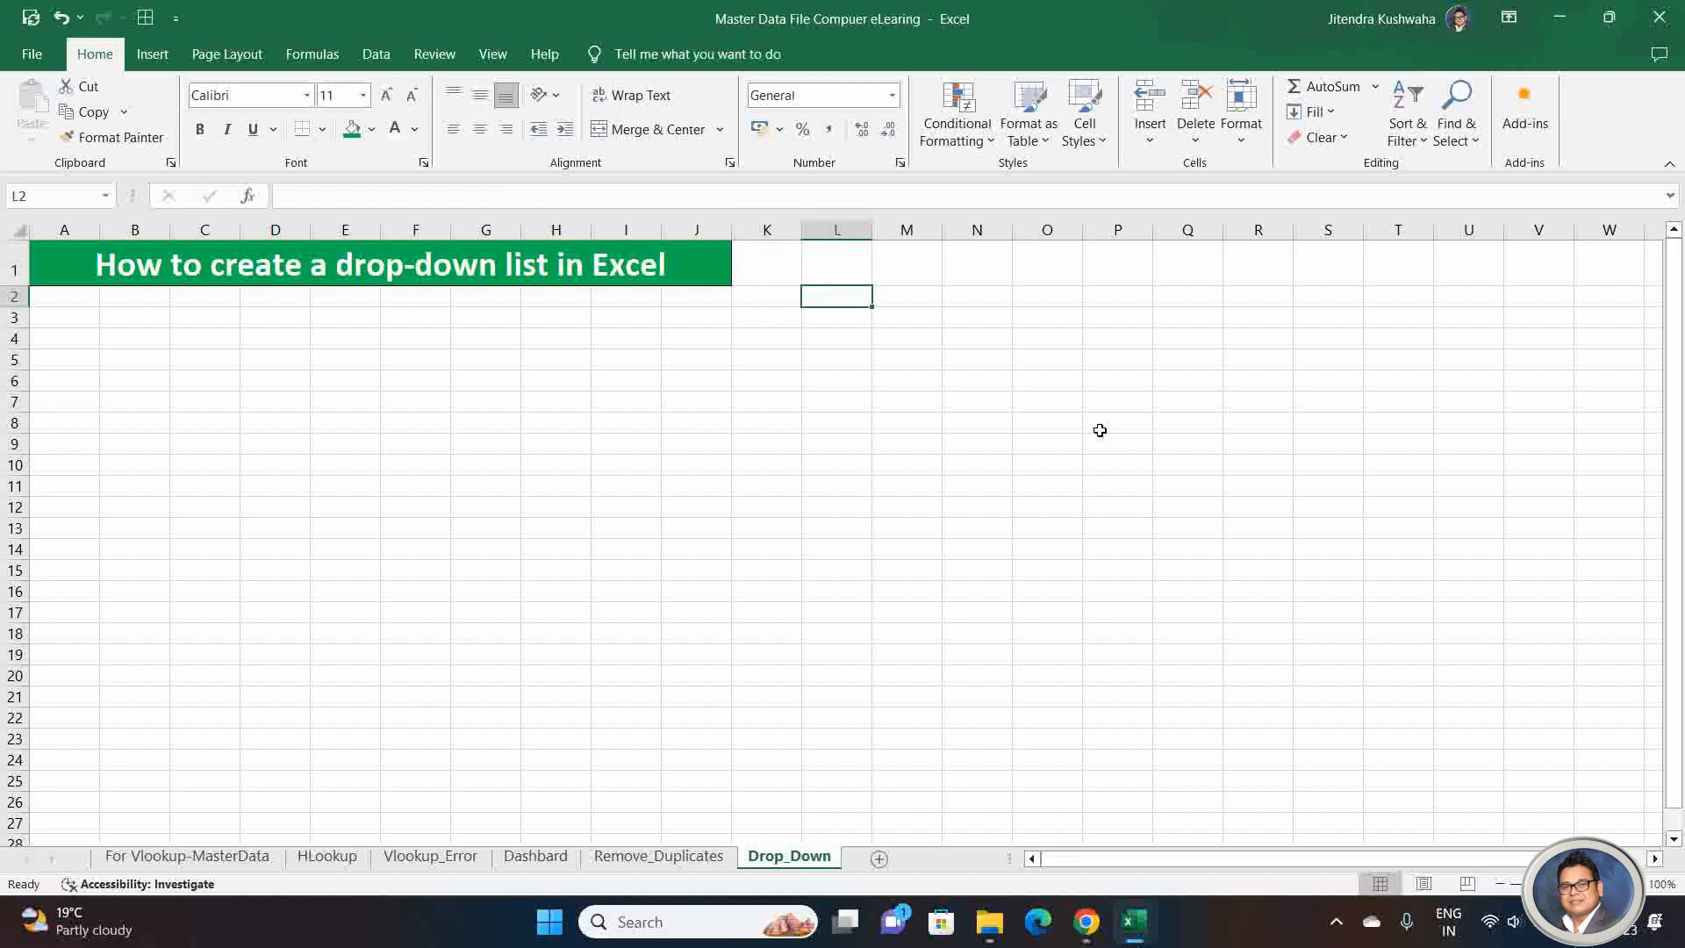
pyautogui.press('Left')
pyautogui.press('Down')
pyautogui.press('Down')
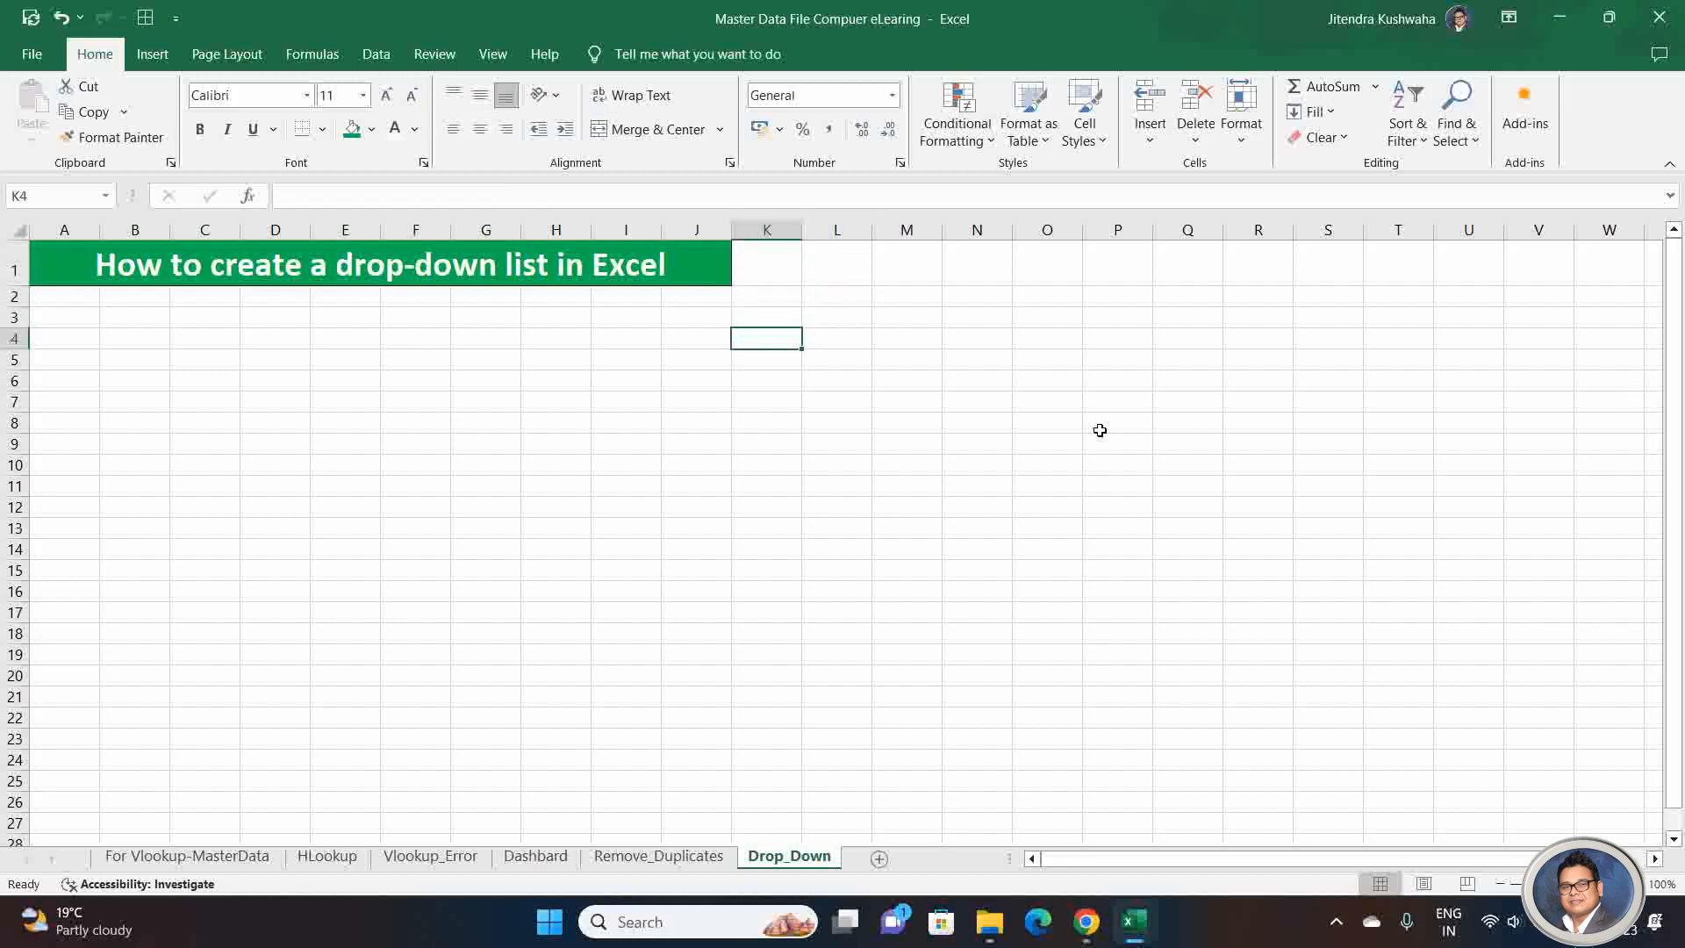
pyautogui.press('Up')
pyautogui.press('Up')
pyautogui.press('Up')
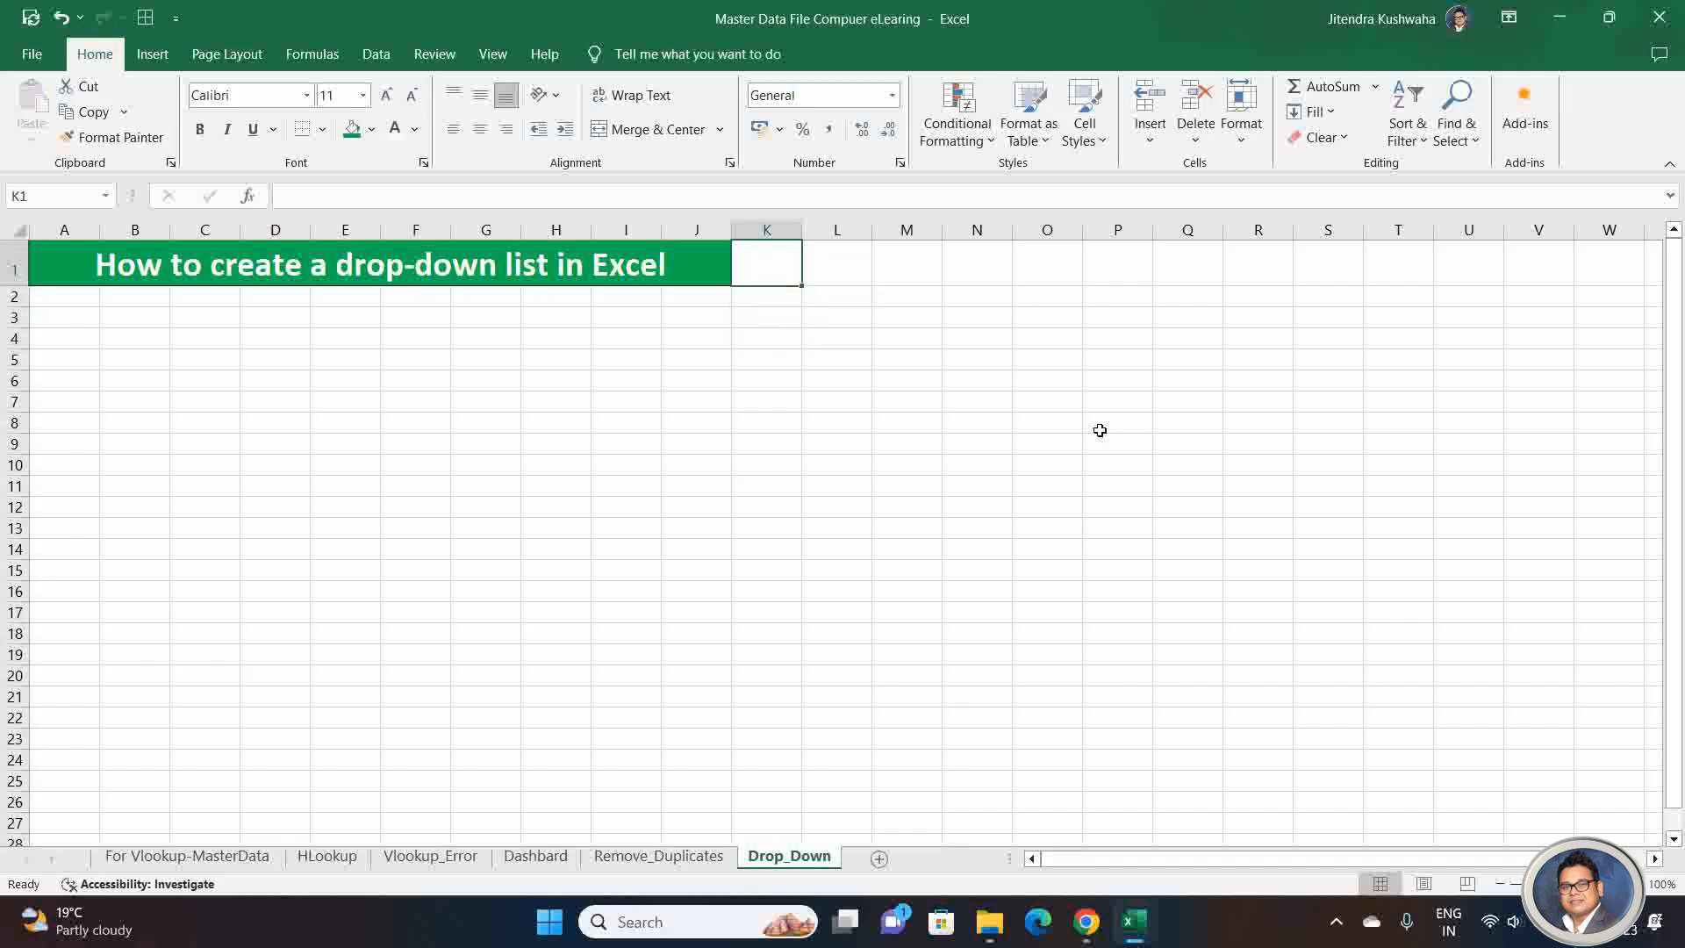
# Step: Enter the header "Option(Yes/No)" in cell O1
pyautogui.press('Right')
pyautogui.press('Right')
pyautogui.press('Right')
pyautogui.press('Right')
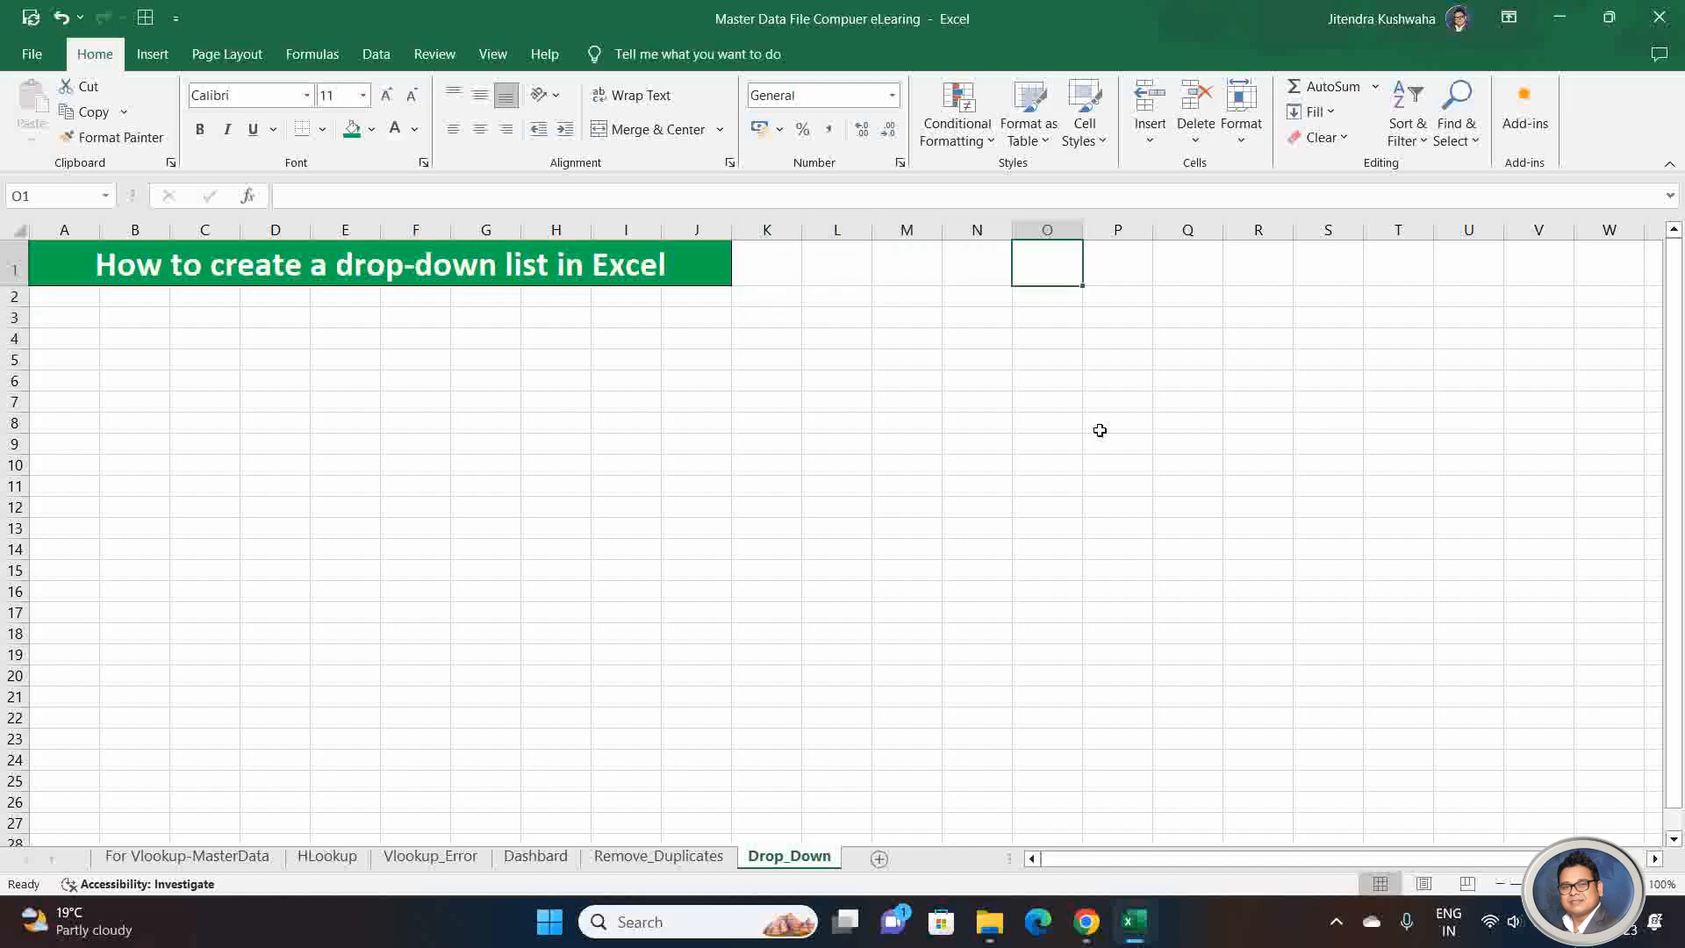
pyautogui.write('Op')
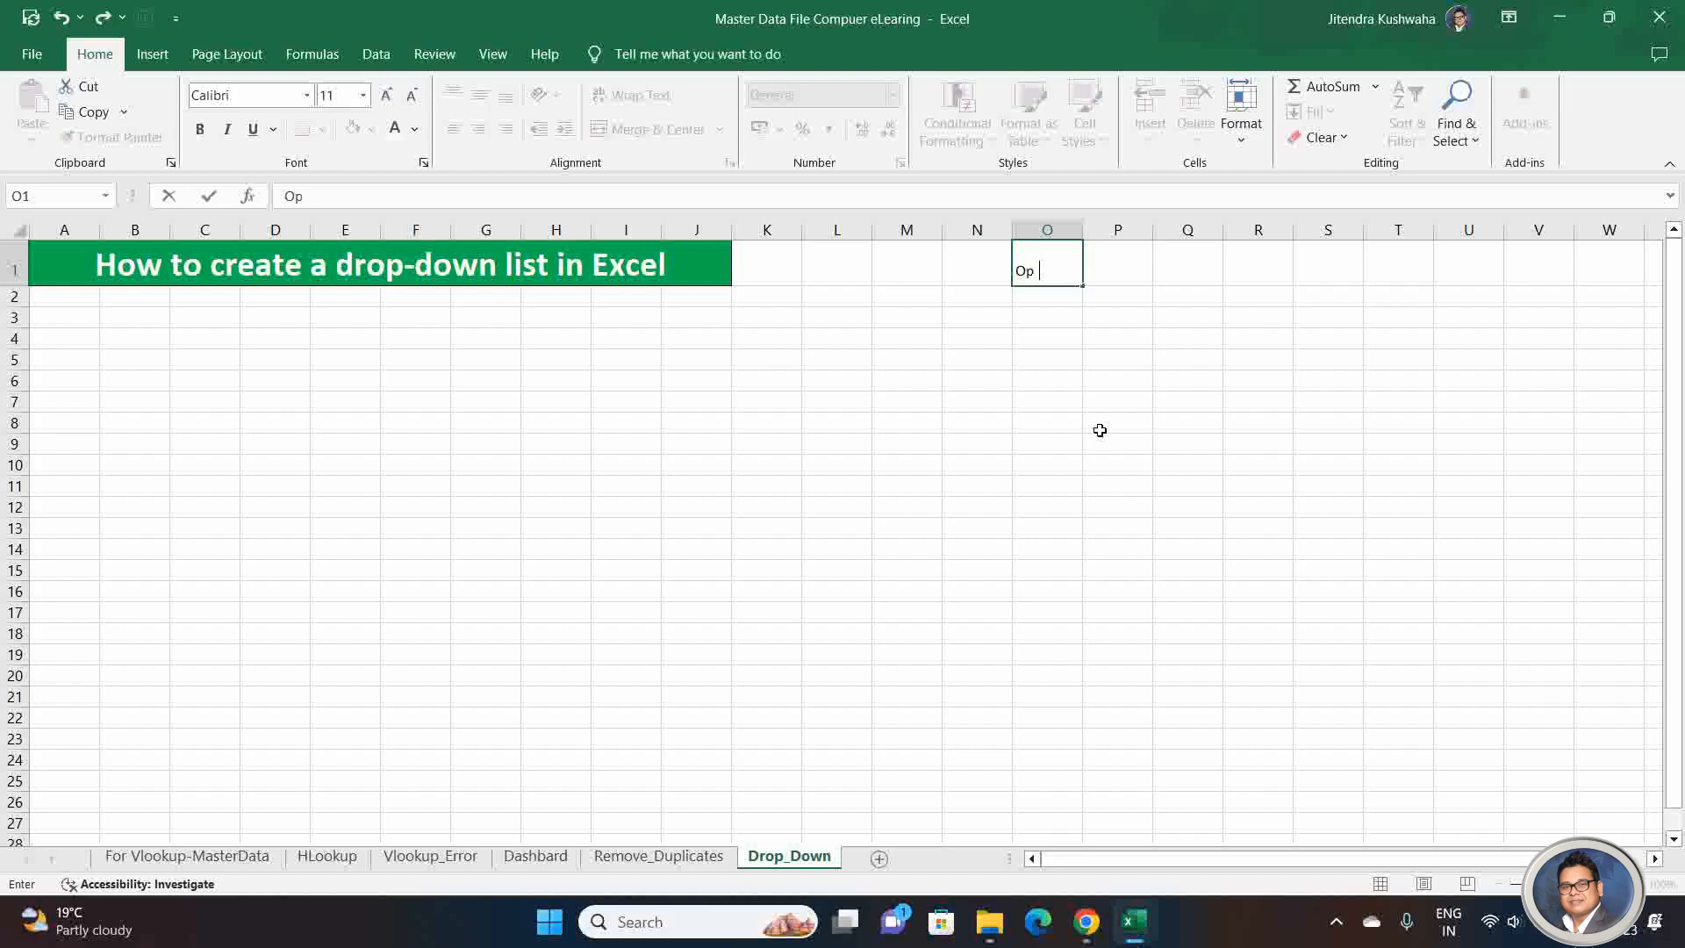
pyautogui.write('tio')
pyautogui.write('ion (')
pyautogui.press('BackSpace')
pyautogui.press('BackSpace')
pyautogui.write('(yes')
pyautogui.press('BackSpace')
pyautogui.press('BackSpace')
pyautogui.press('BackSpace')
pyautogui.press('BackSpace')
pyautogui.write('(yes')
pyautogui.press('BackSpace')
pyautogui.press('BackSpace')
pyautogui.press('BackSpace')
pyautogui.press('BackSpace')
pyautogui.write('(Yes/No')
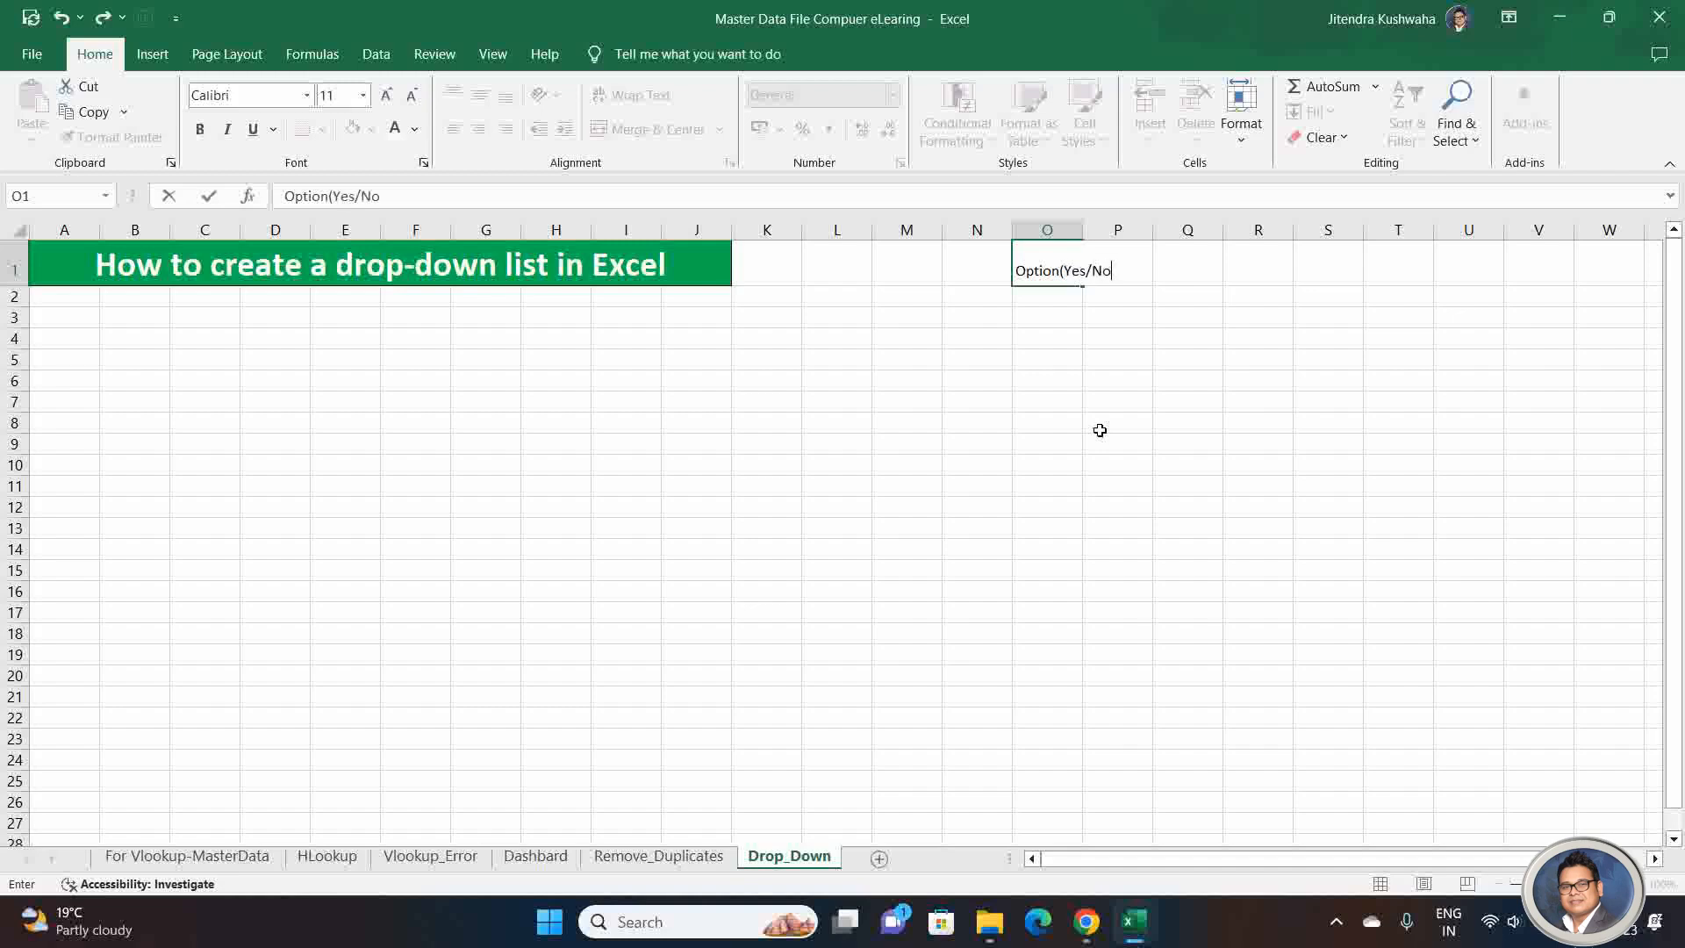
pyautogui.press('BackSpace')
pyautogui.write(')')
pyautogui.press('Return')
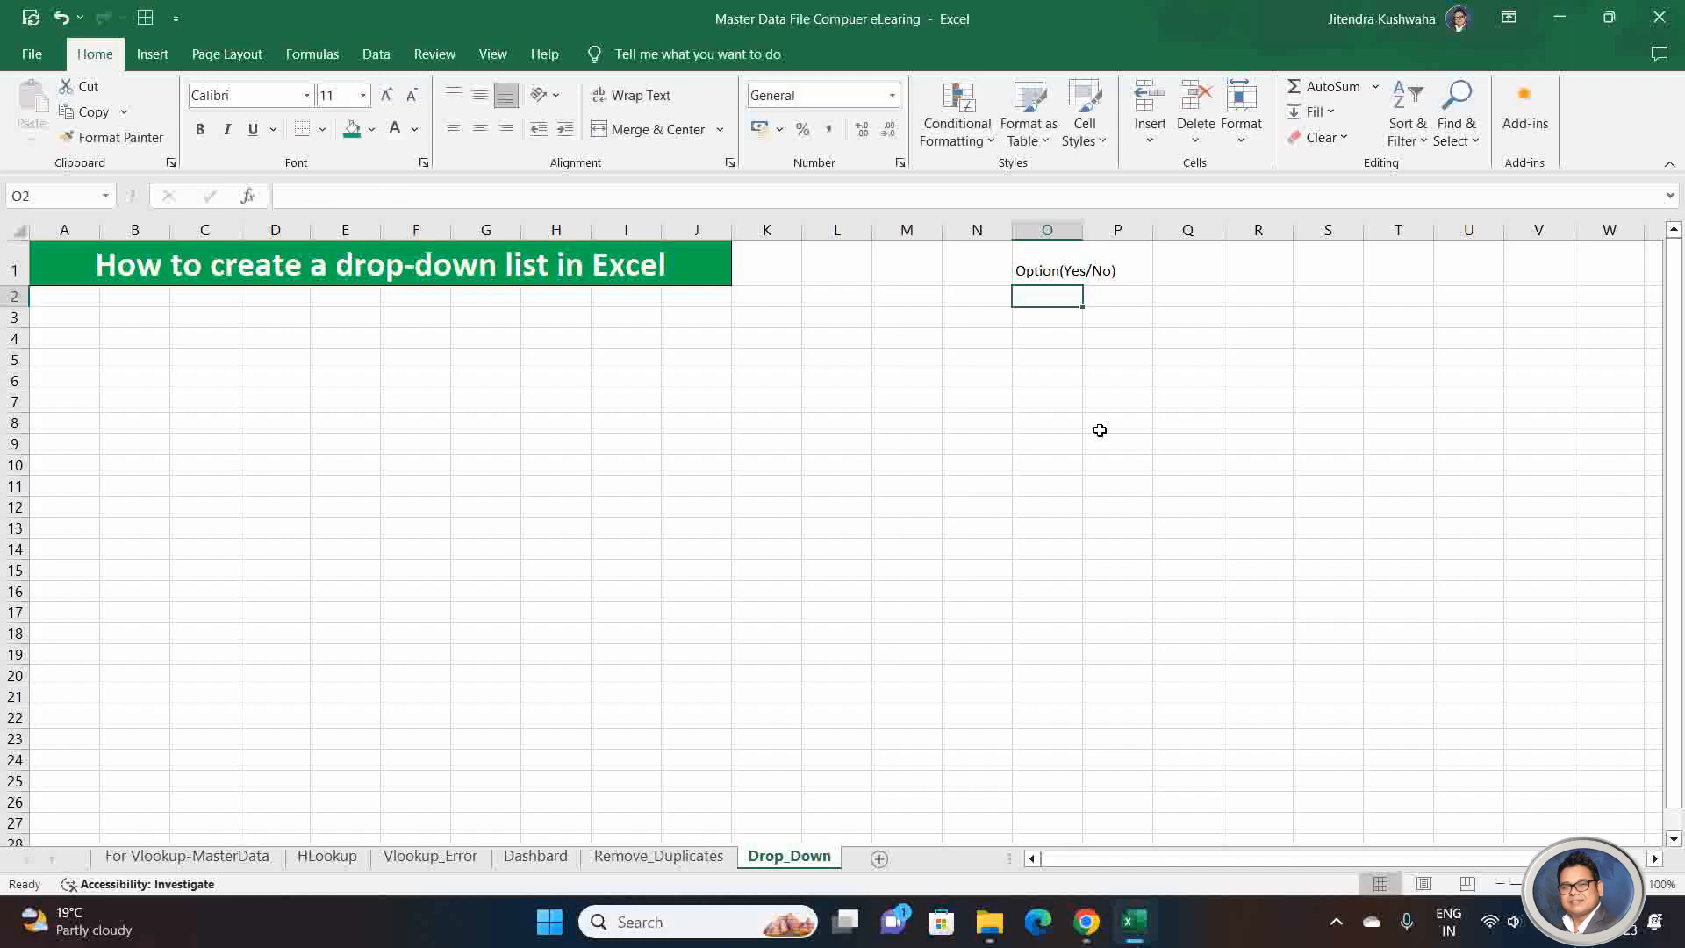
# Step: Auto-fit the width of column O and make the header in cell O1 bold
pyautogui.doubleClick(1083, 230)
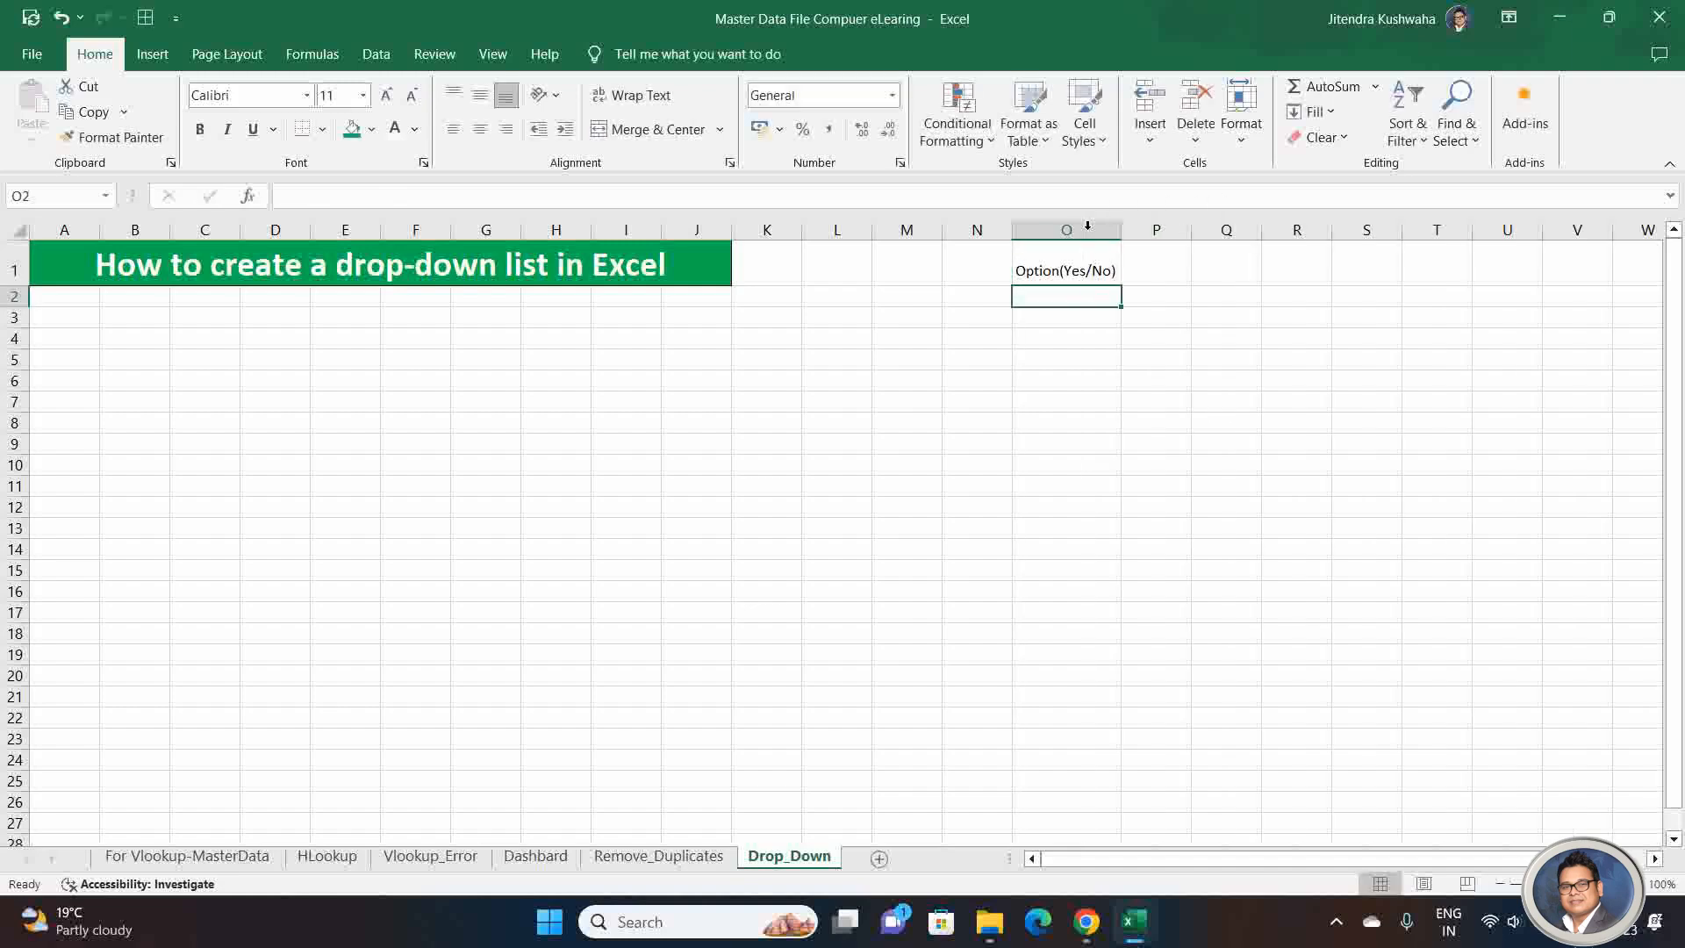
pyautogui.click(1073, 259)
pyautogui.hotkey('ctrl', 'b')
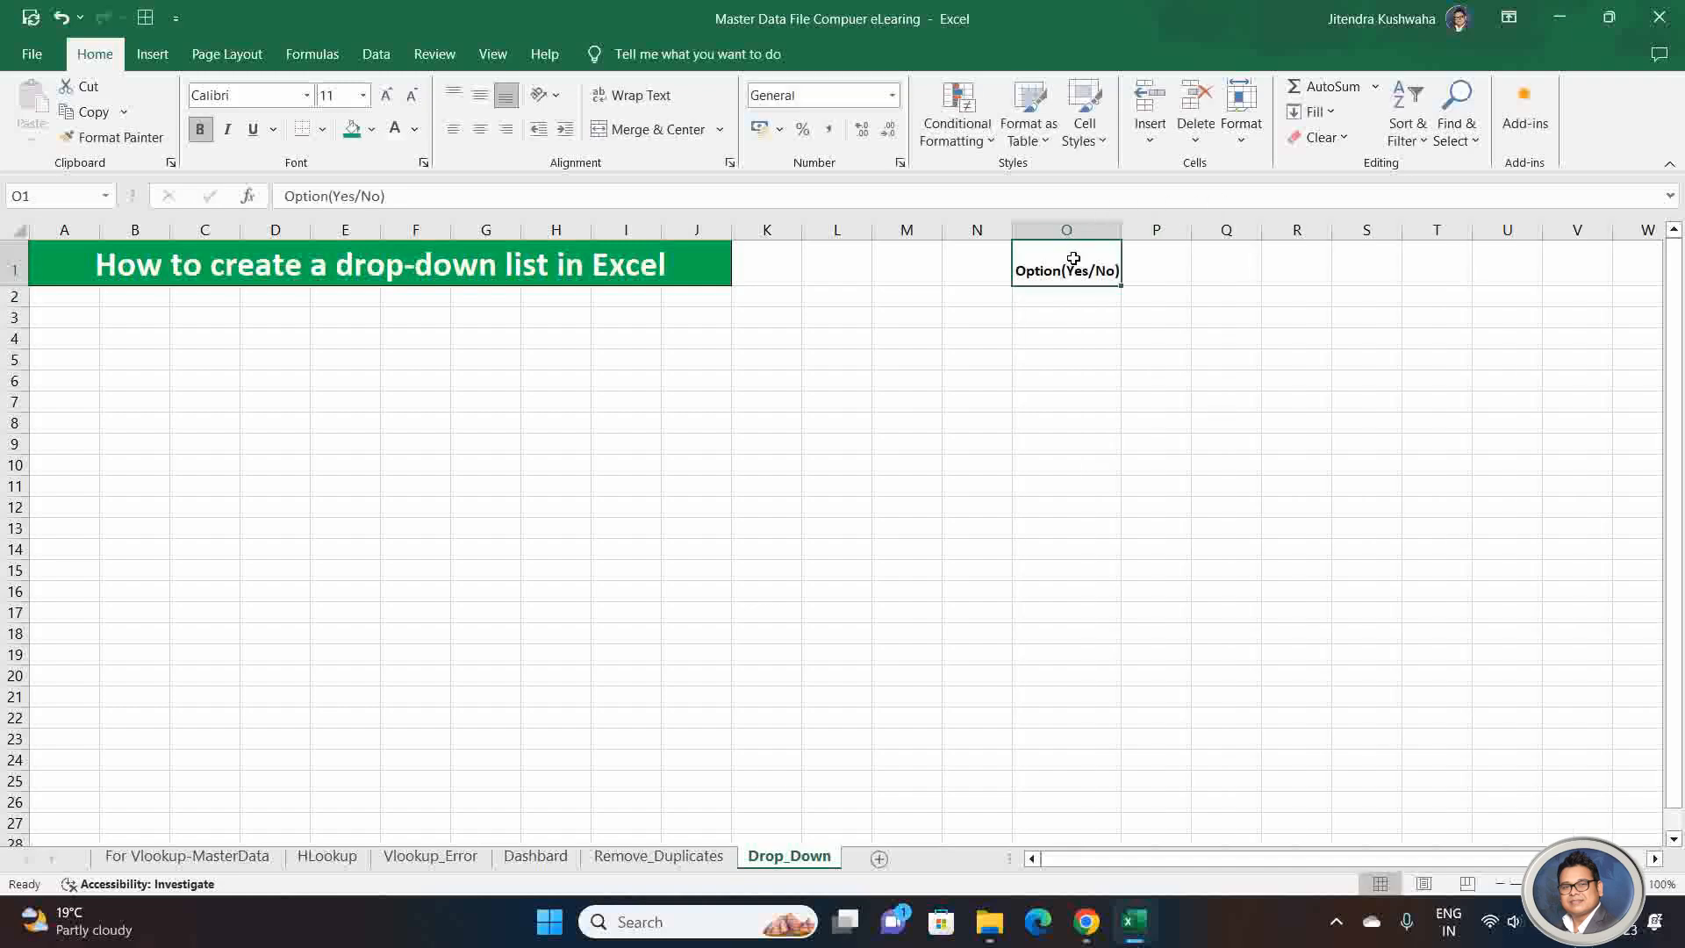
# Step: Enter the header "Status(Retain/ Revoke)" in cell P1 and make it bold
pyautogui.press('Right')
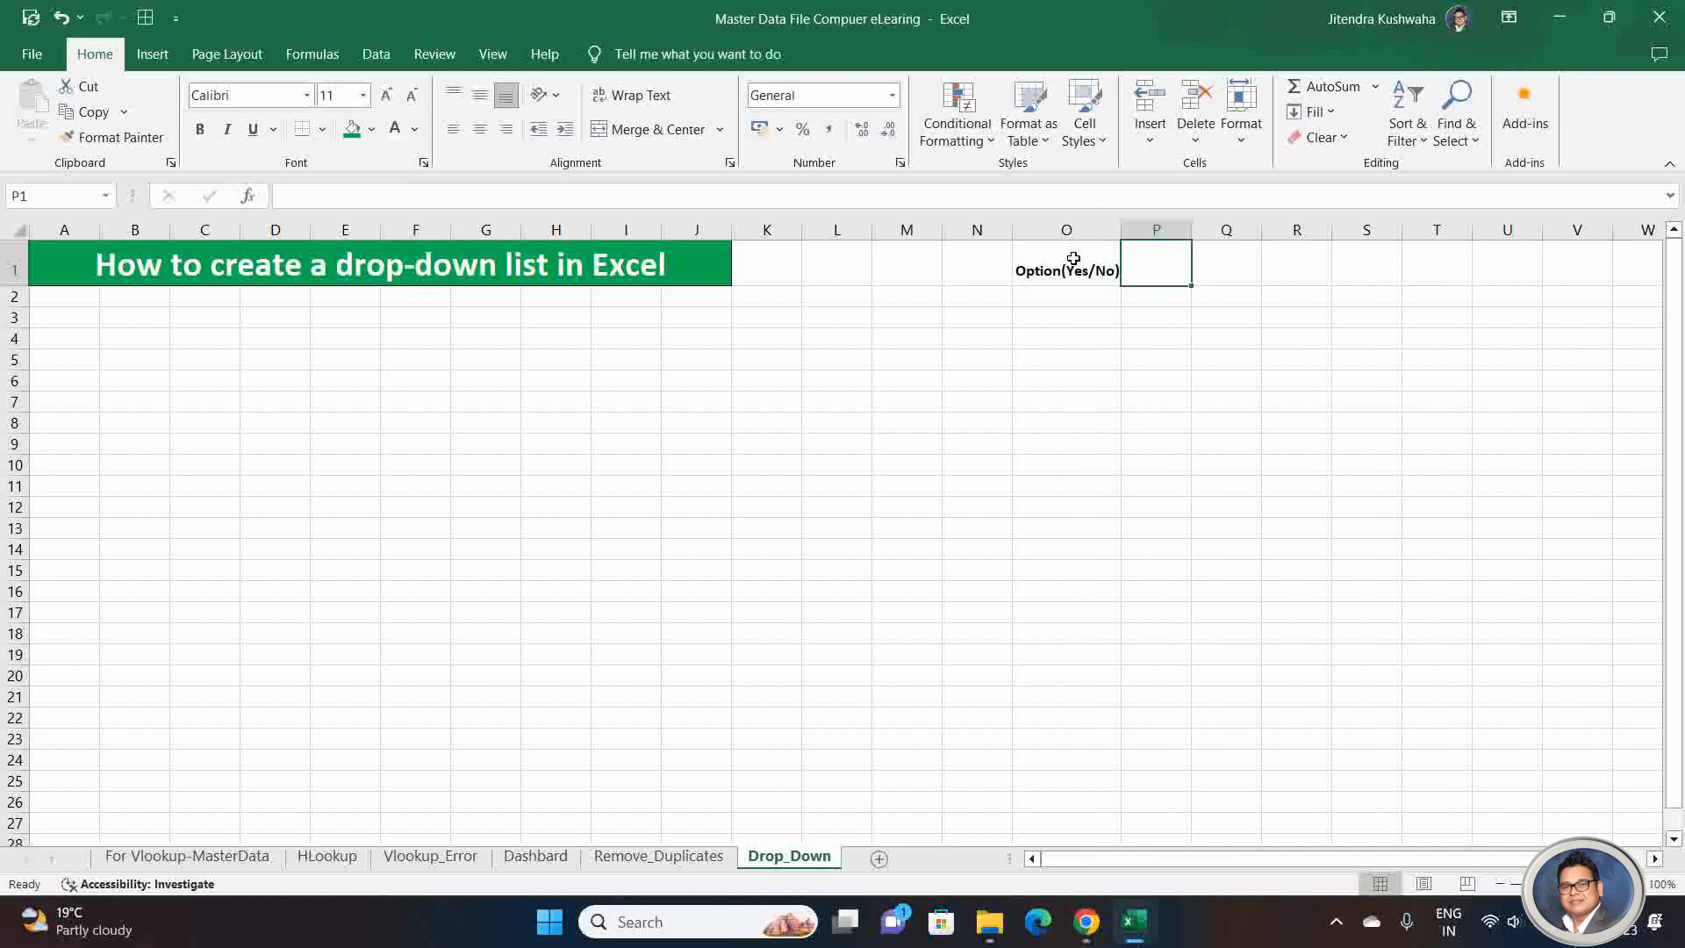
pyautogui.write('Statu')
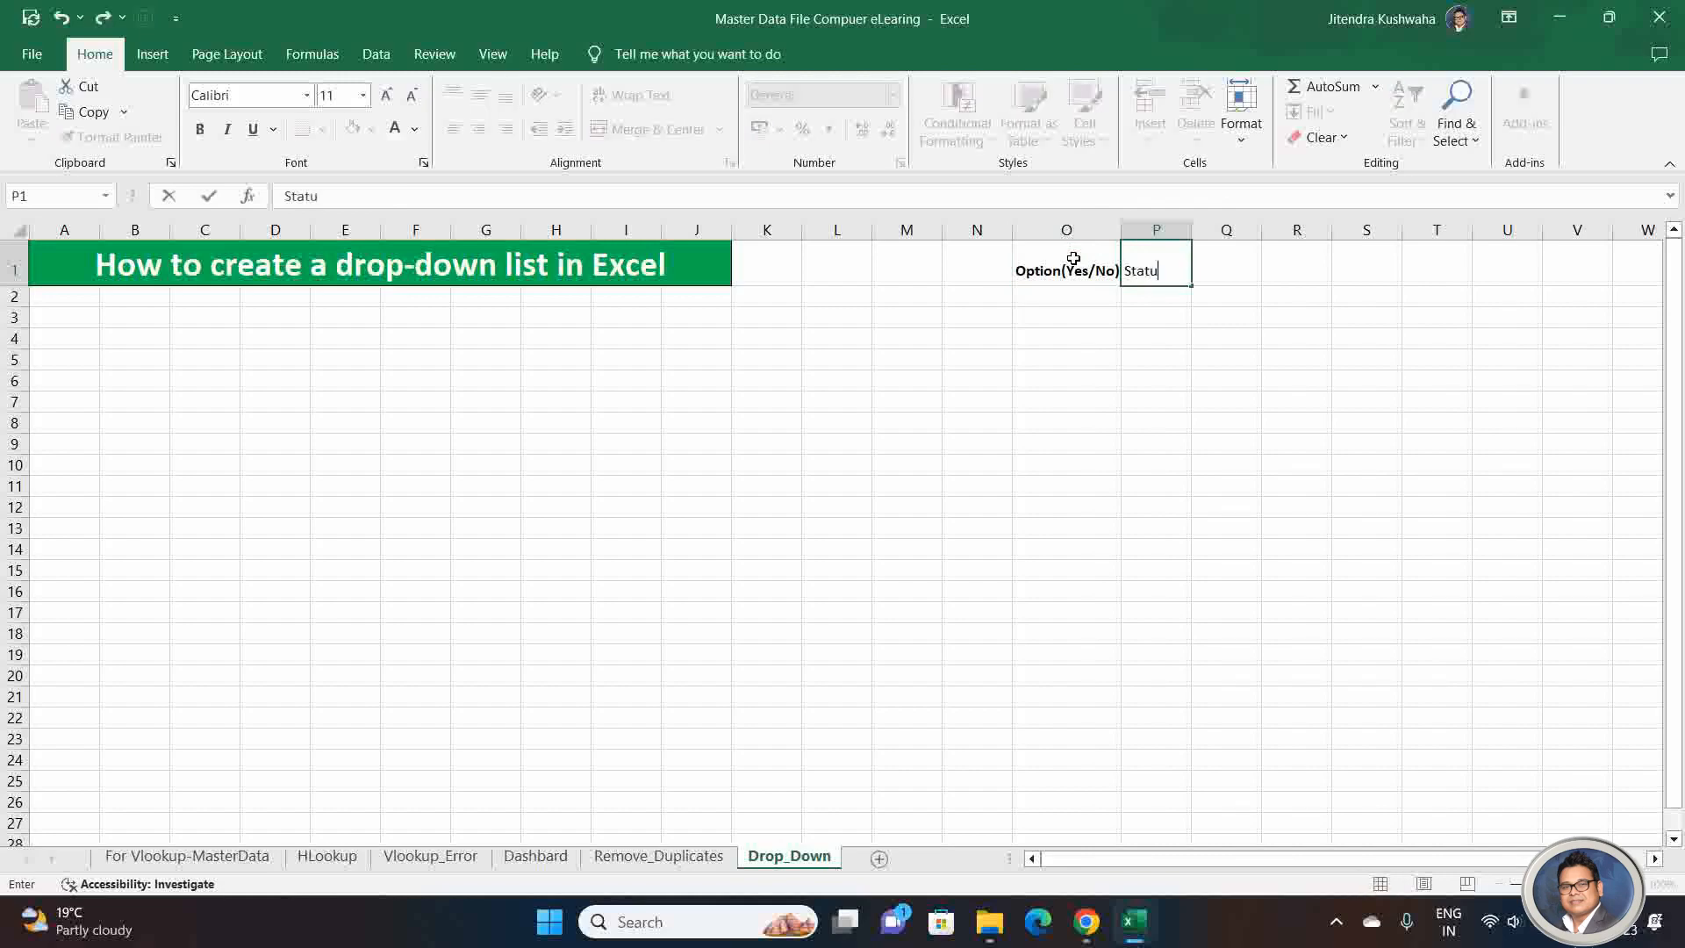
pyautogui.write('s(Retain/ Re')
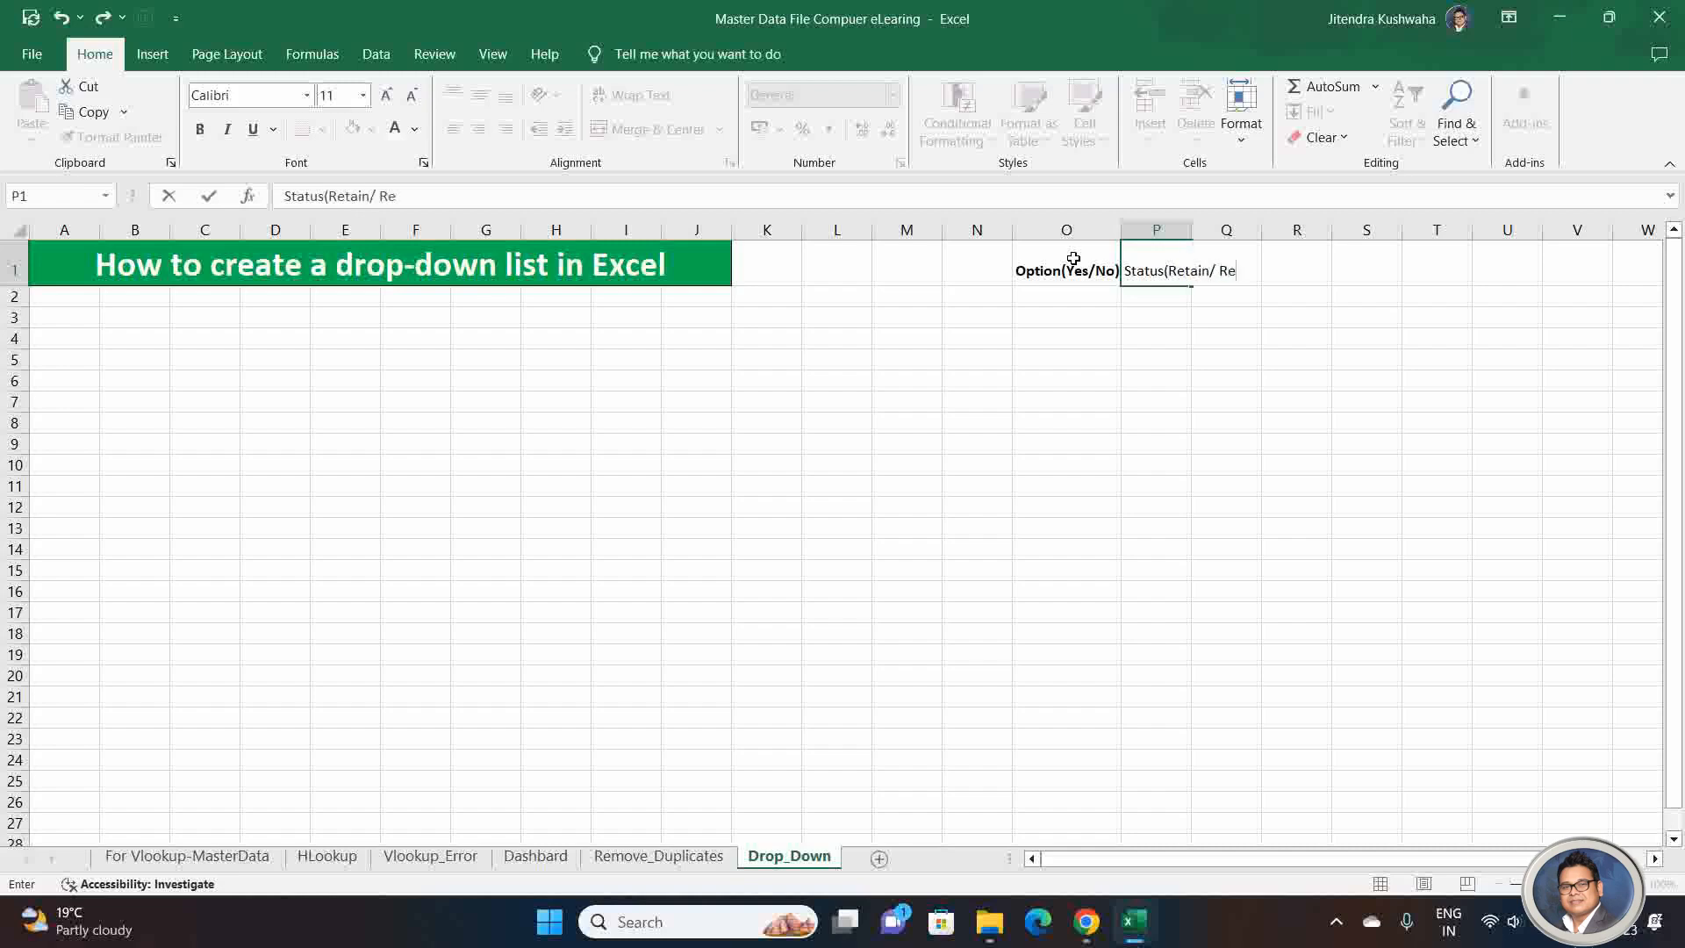
pyautogui.write('voke)')
pyautogui.press('Return')
pyautogui.press('Up')
pyautogui.hotkey('ctrl', 'b')
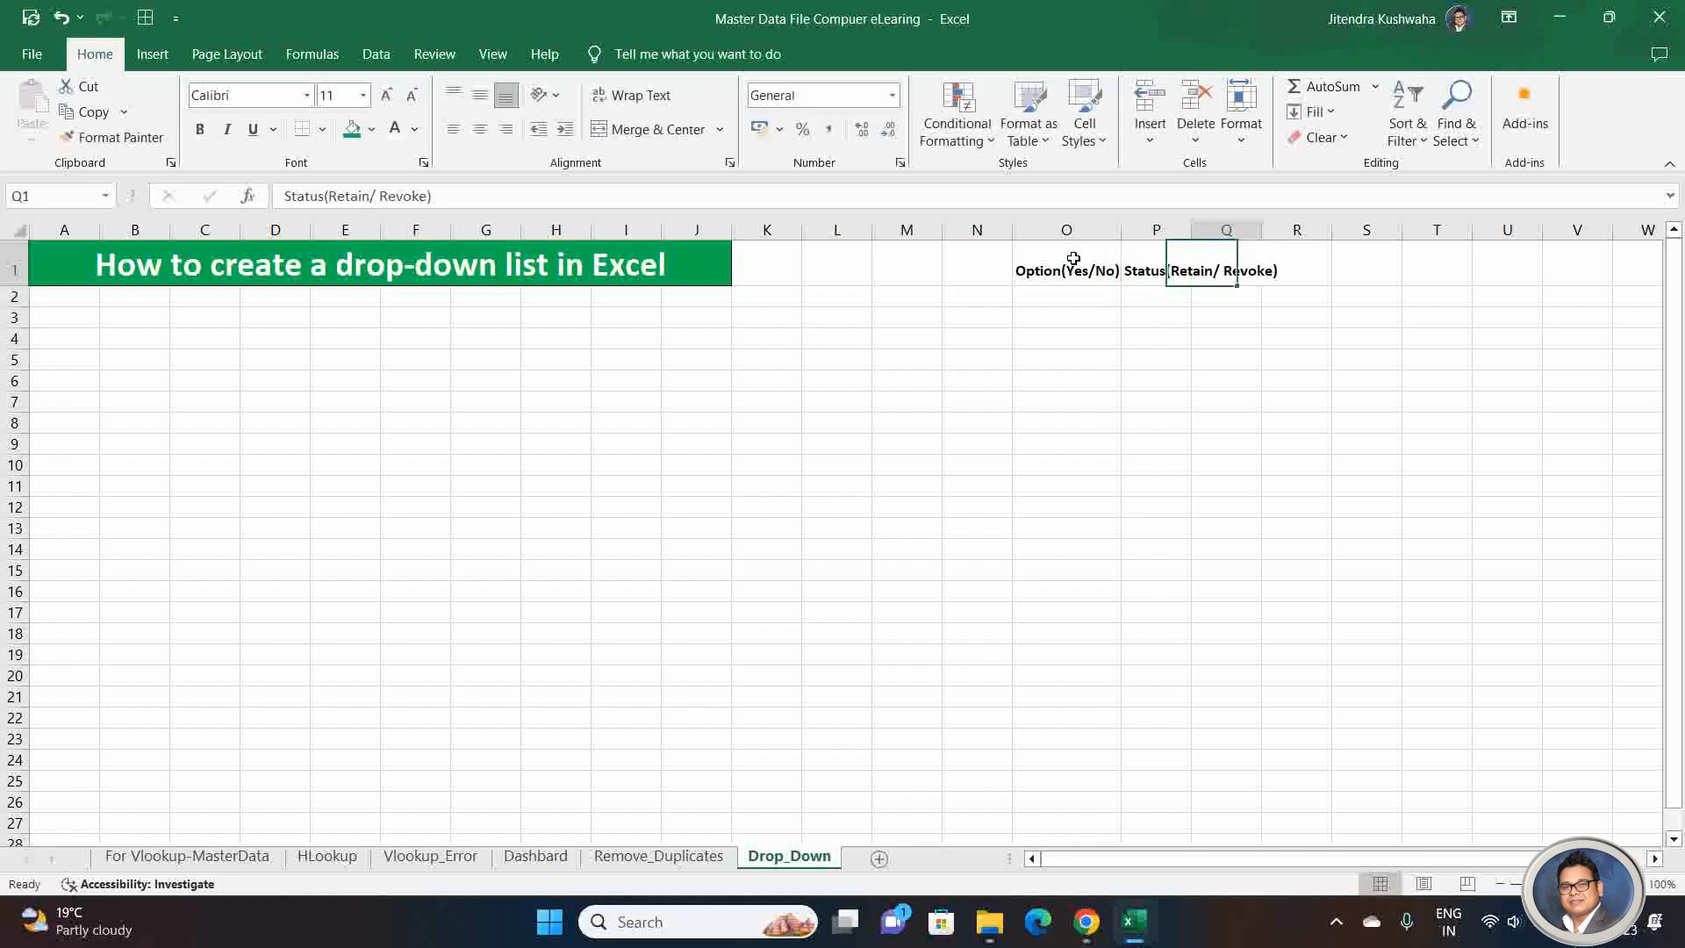
# Step: Enter the header "Gender (Male/Female)" in cell Q1 and make it bold
pyautogui.press('Right')
pyautogui.write('Gend')
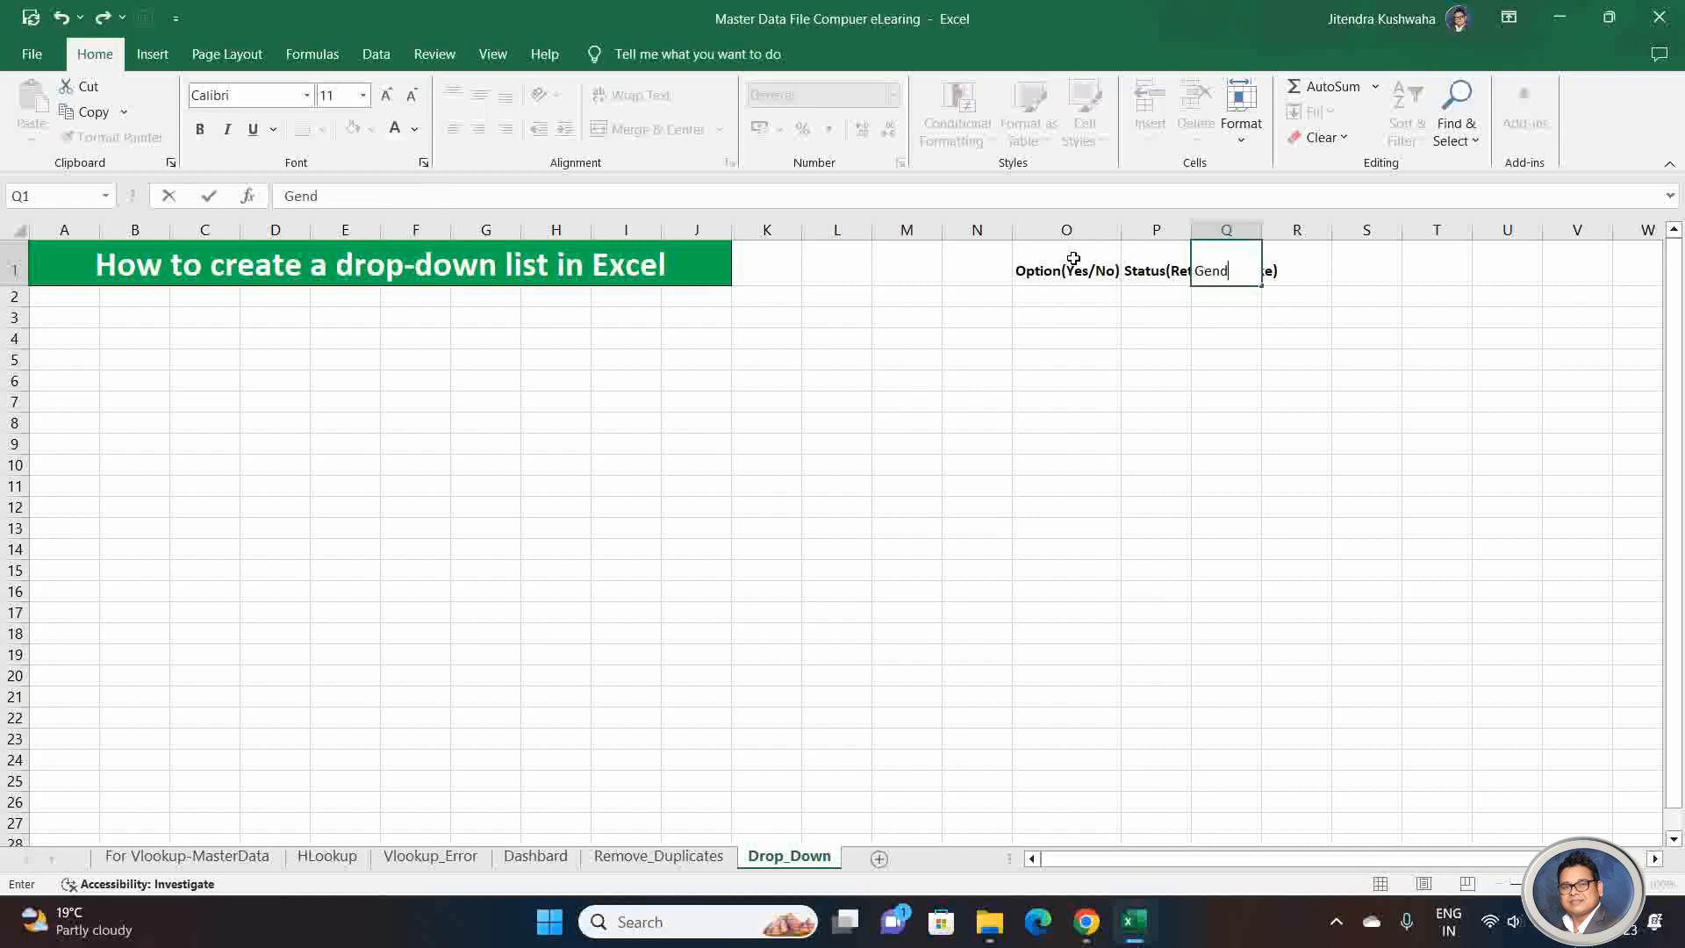
pyautogui.write('er (Male/Female')
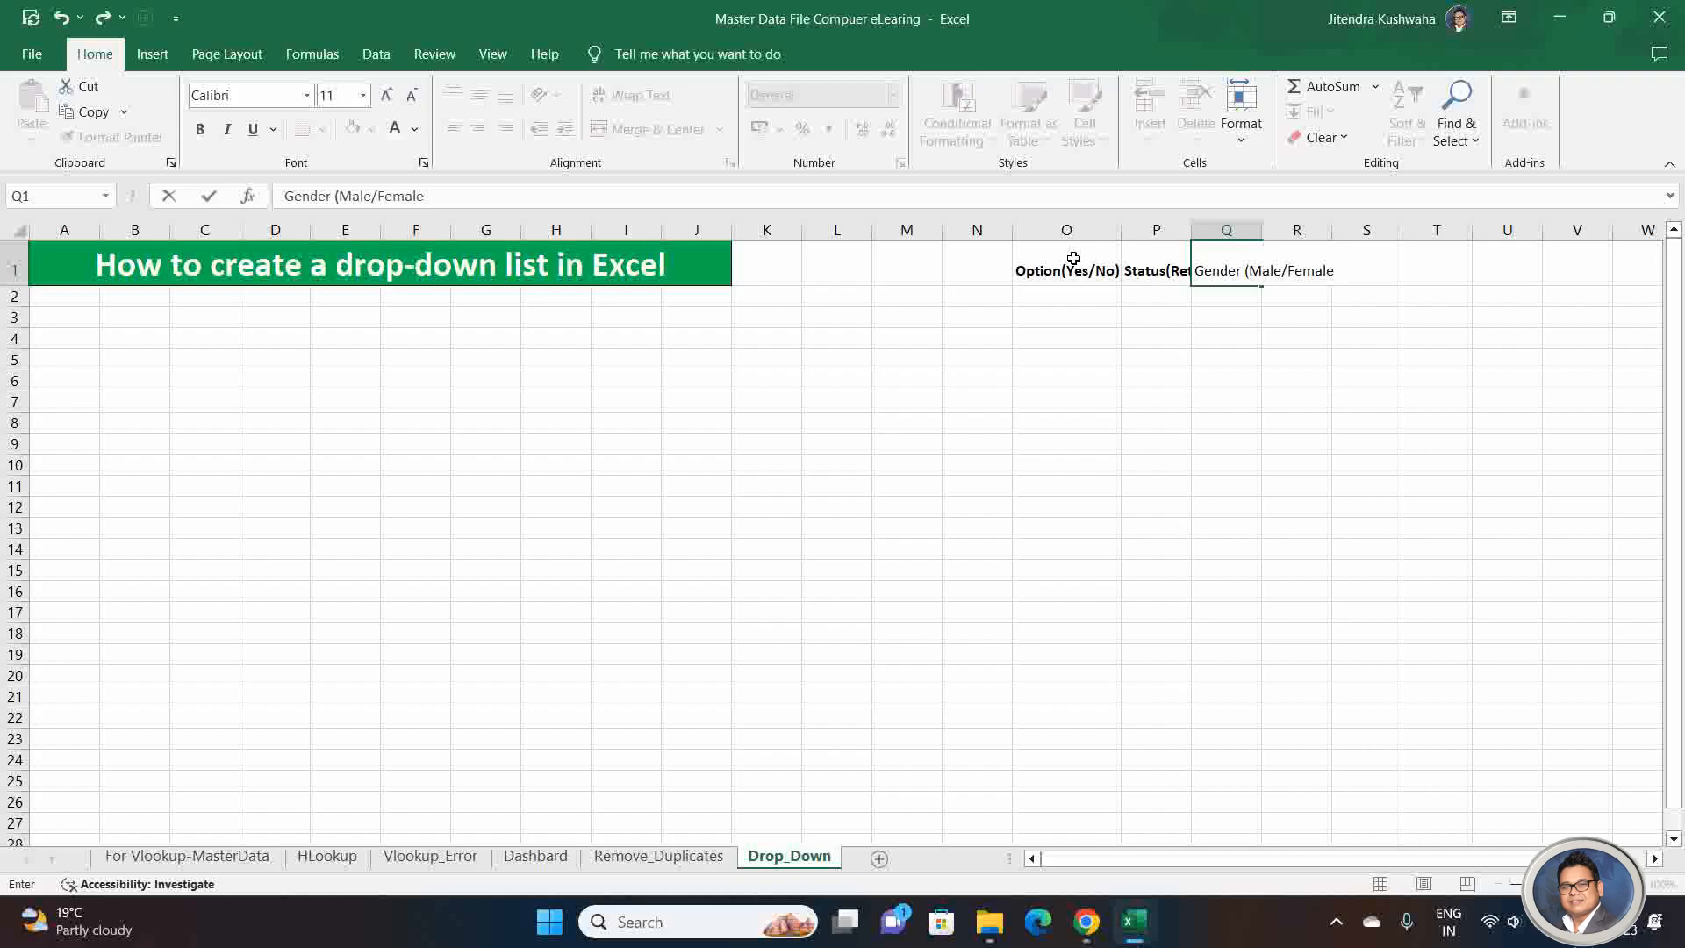
pyautogui.write(')')
pyautogui.press('Return')
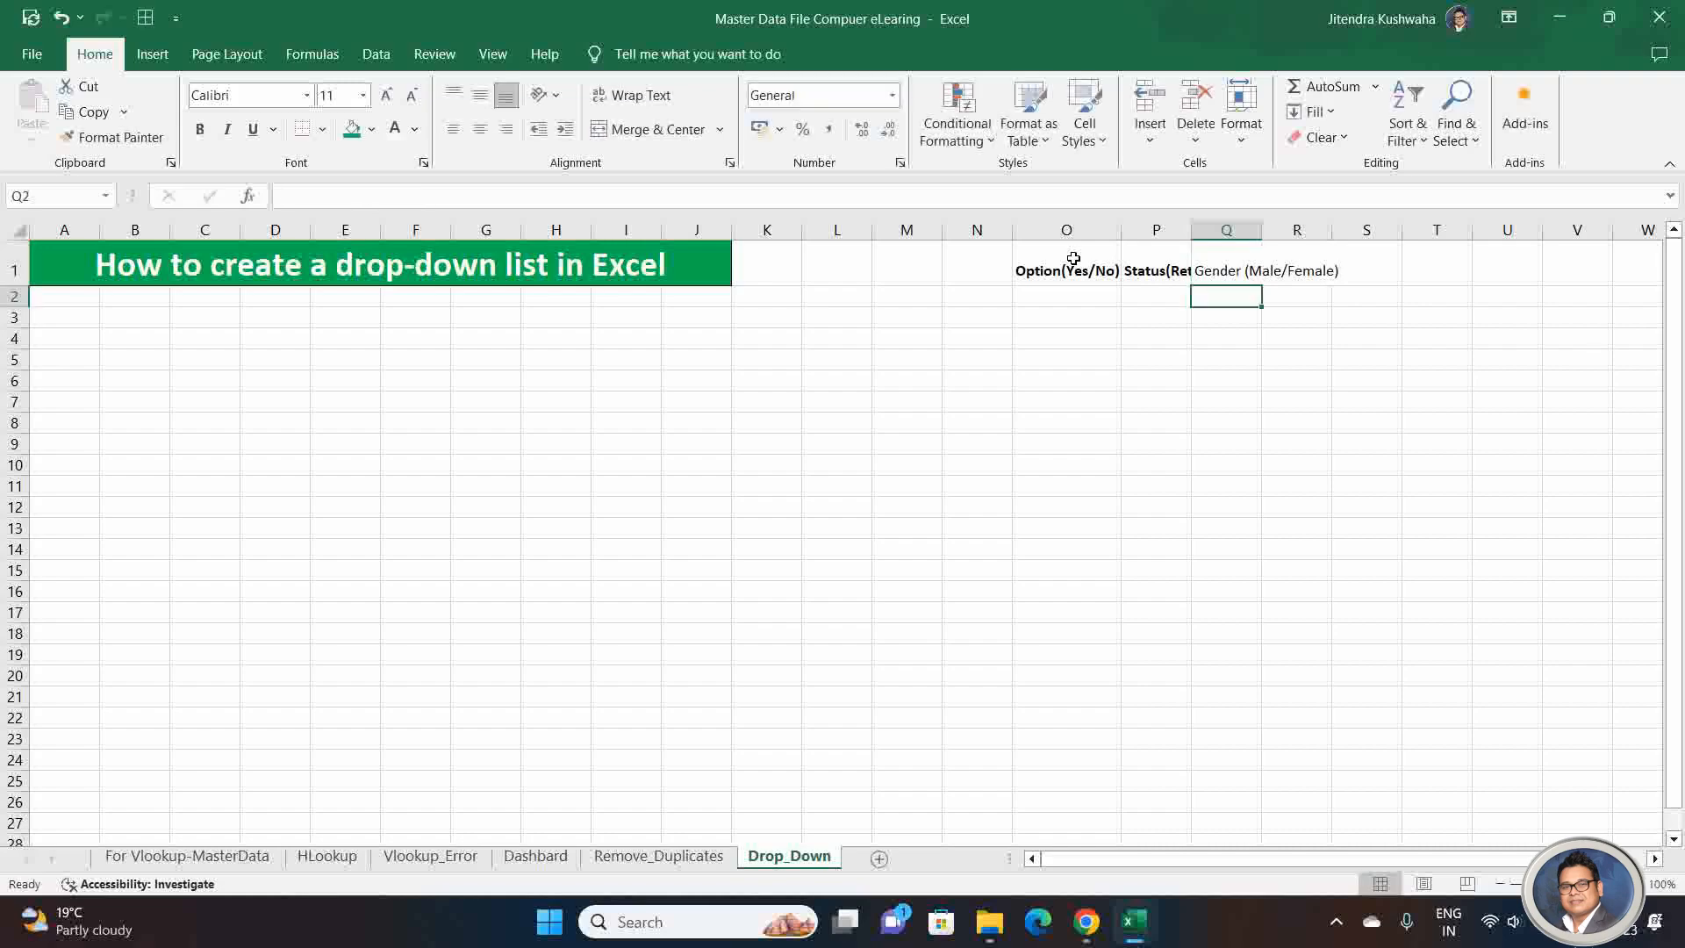
pyautogui.press('Up')
pyautogui.hotkey('ctrl', 'b')
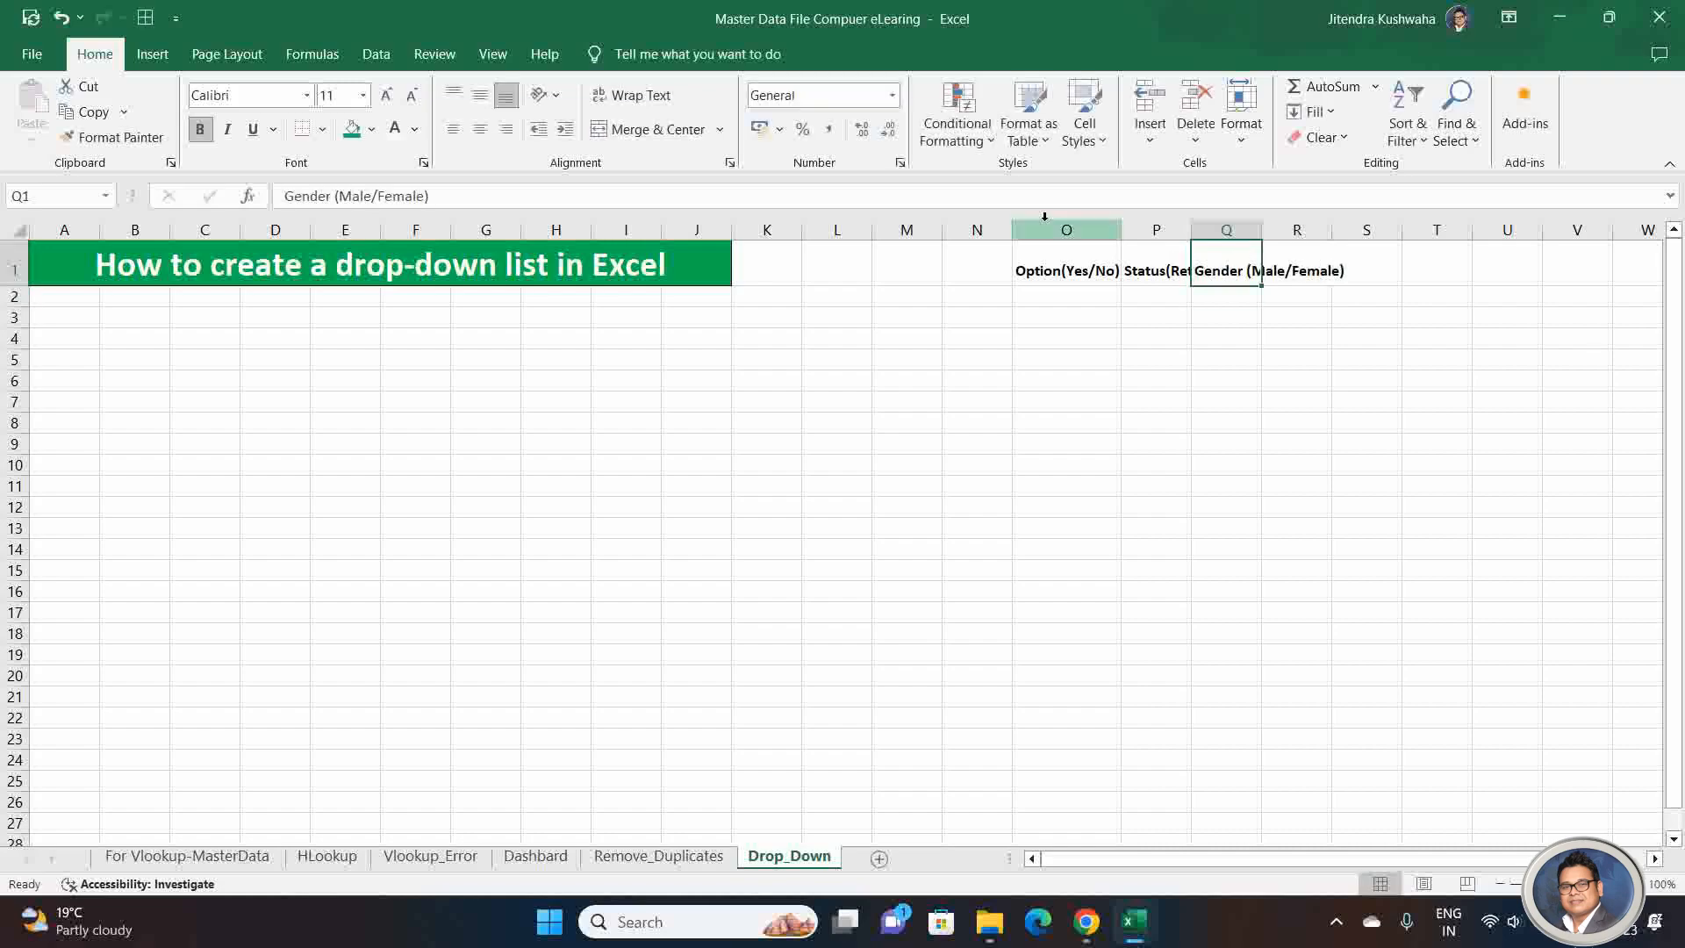
# Step: Auto-fit the widths of columns O through R to their header text
pyautogui.moveTo(1044, 219); pyautogui.dragTo(1321, 230)
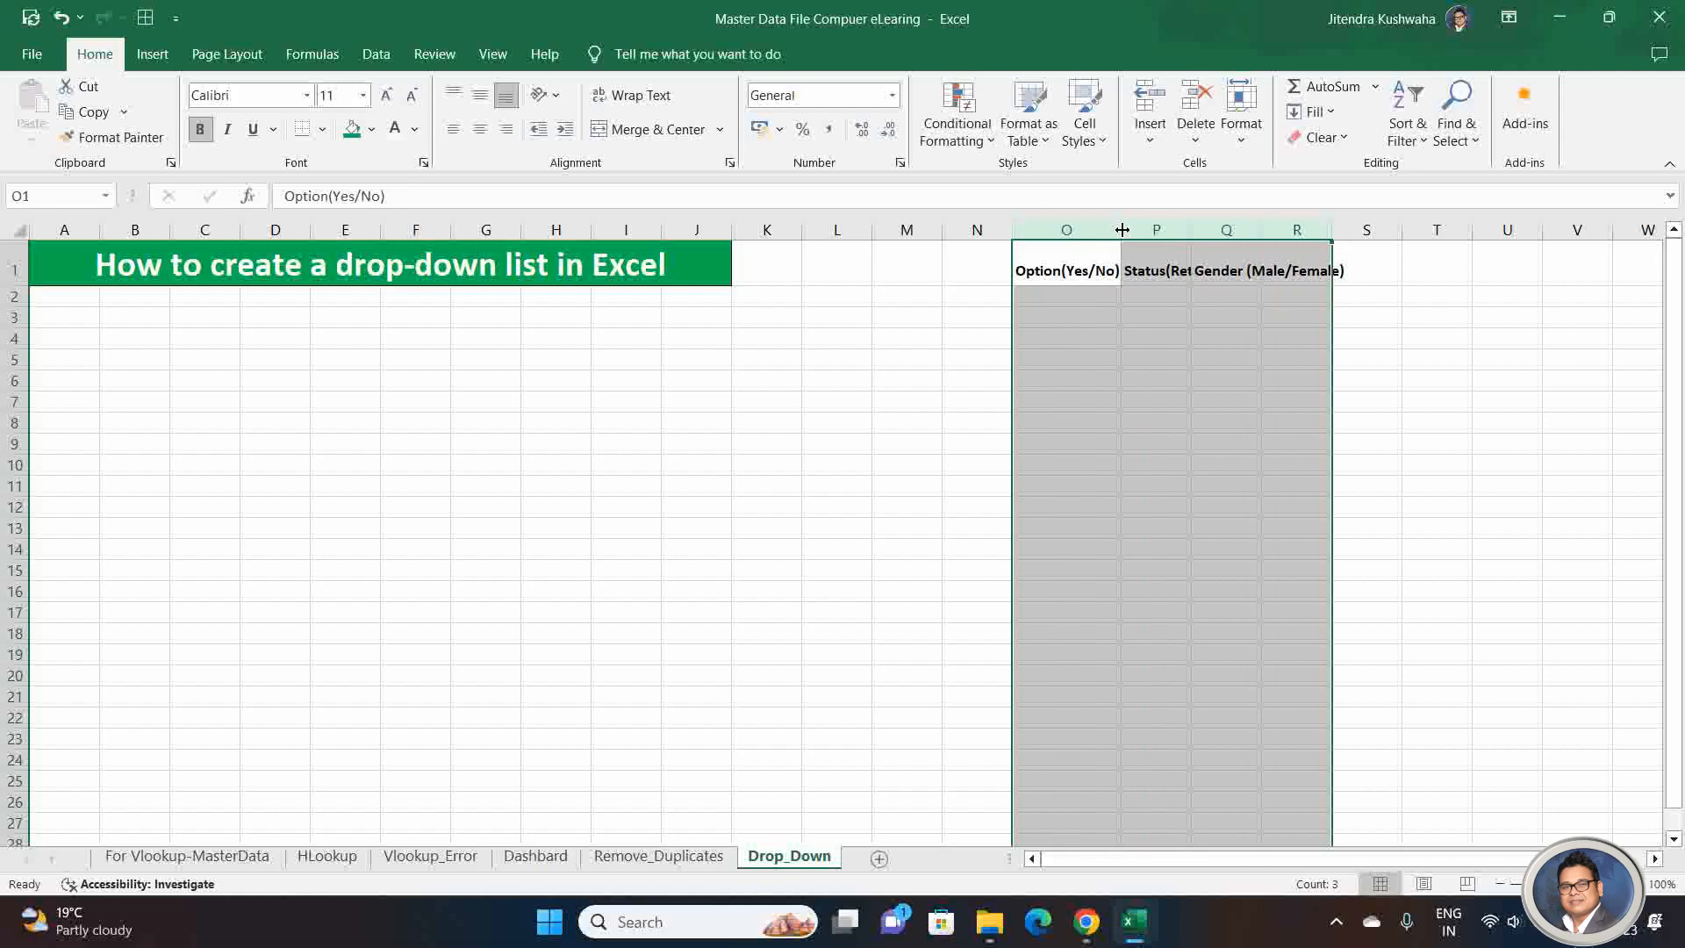
pyautogui.doubleClick(1121, 229)
pyautogui.click(1066, 384)
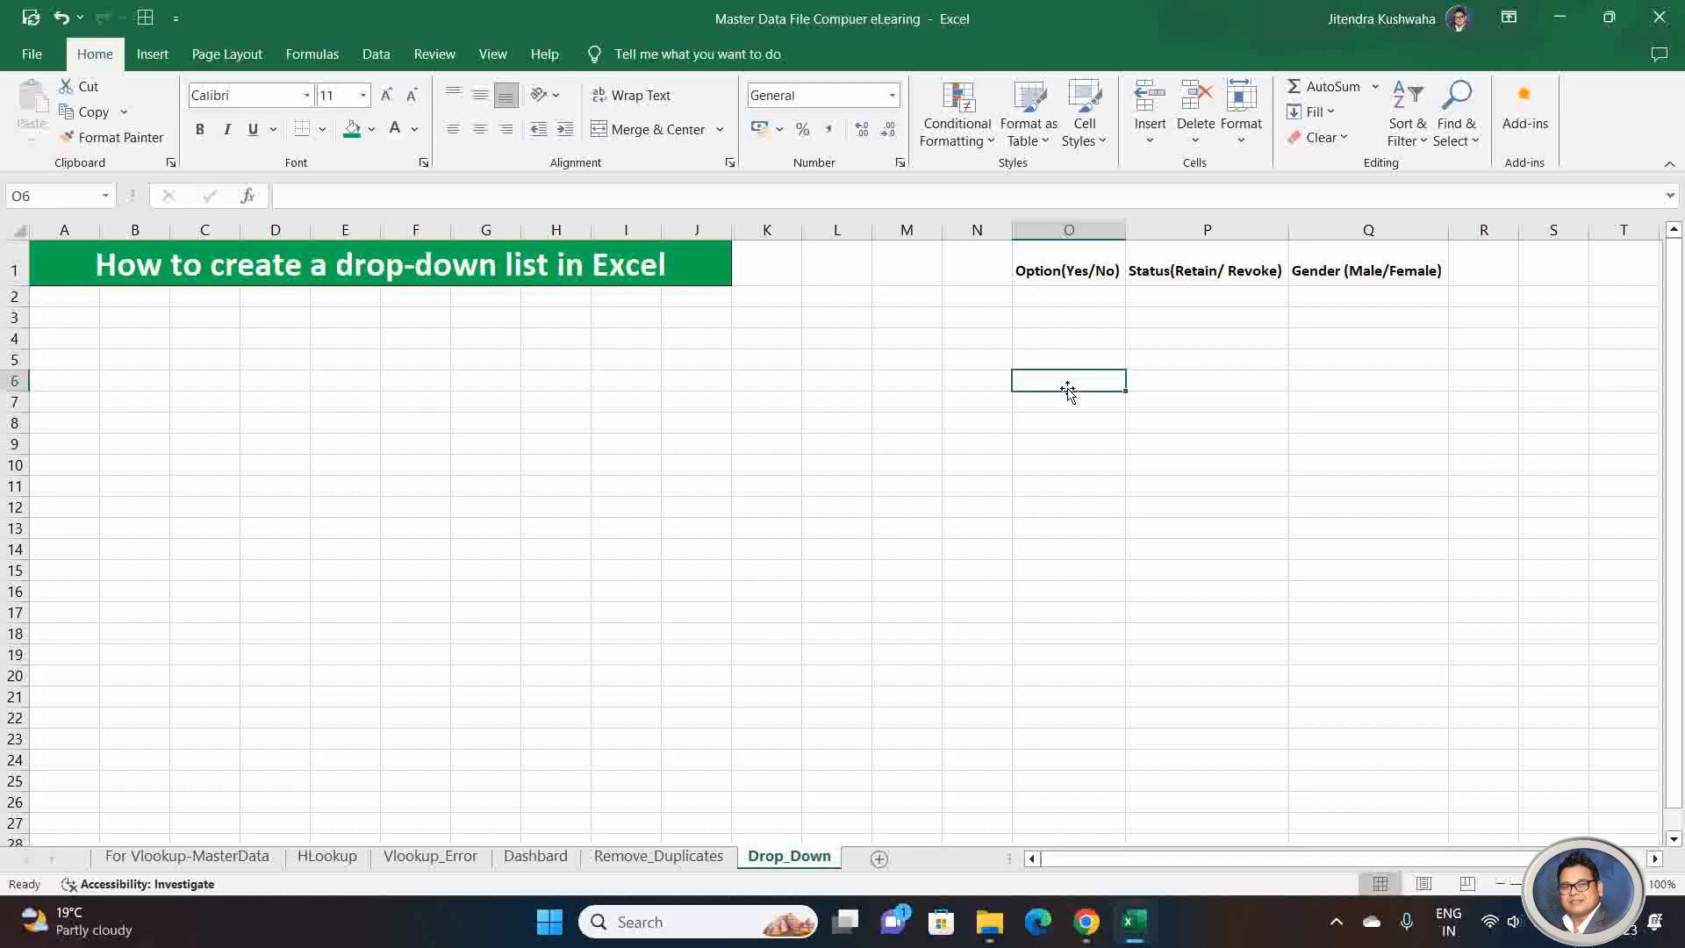
# Step: Enter the sample answers "yesss" in cell O2 and "Not" in cell O3 under the Option header
pyautogui.press('Up')
pyautogui.press('Up')
pyautogui.press('Up')
pyautogui.press('Up')
pyautogui.press('Up')
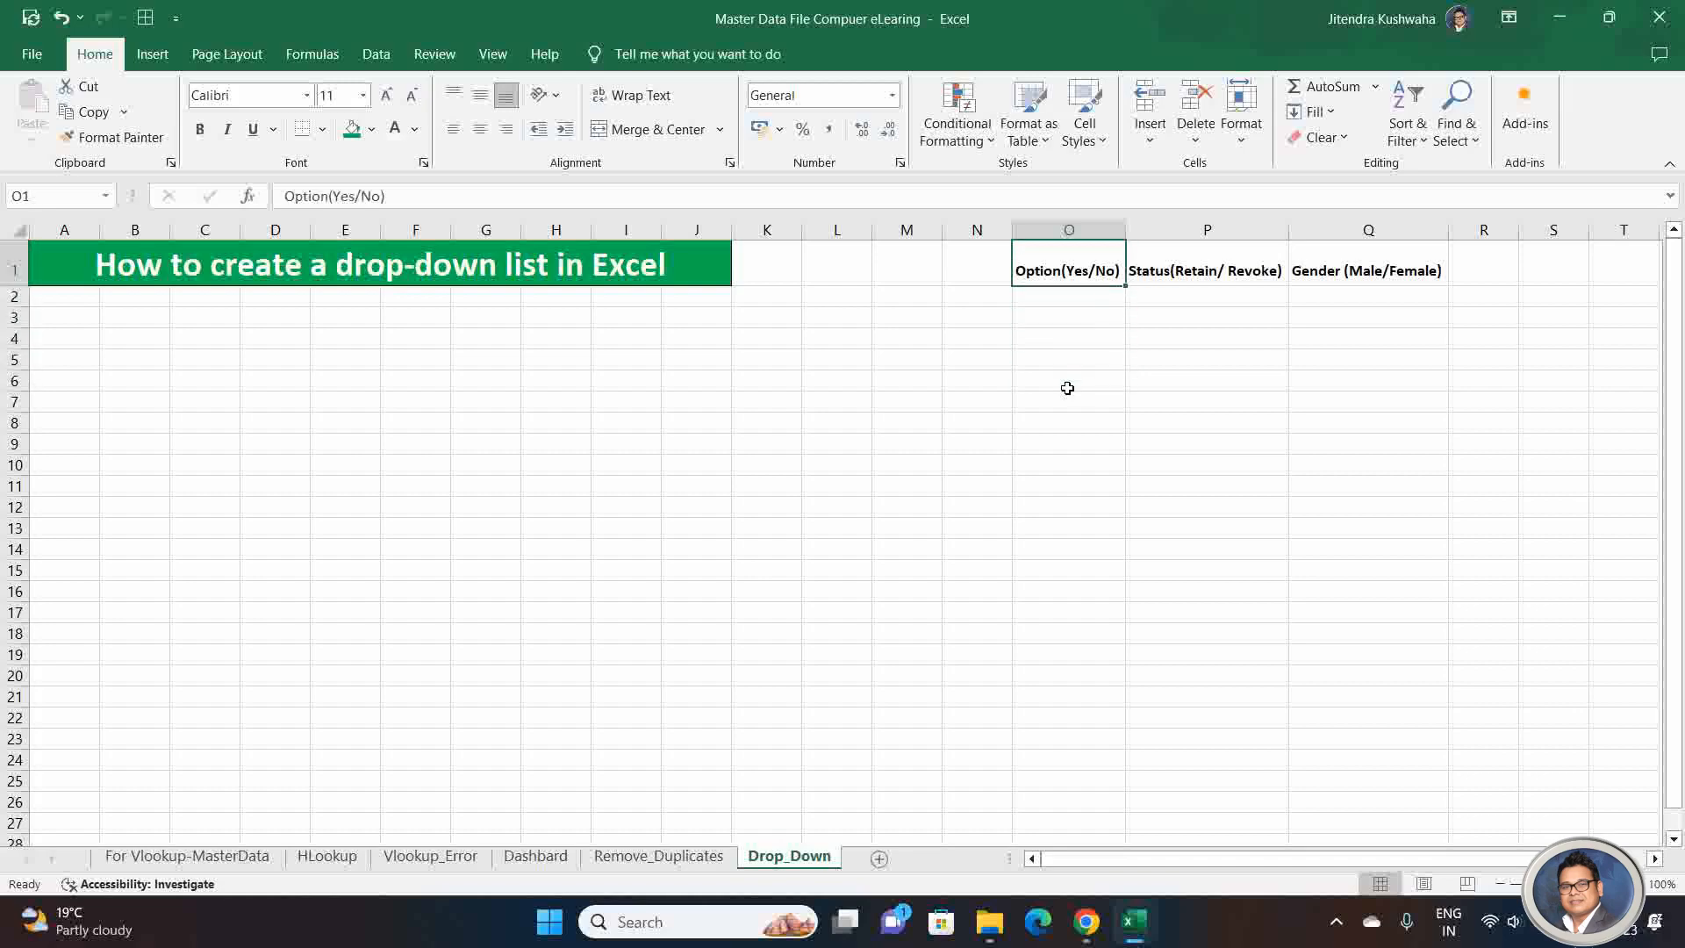
pyautogui.press('Down')
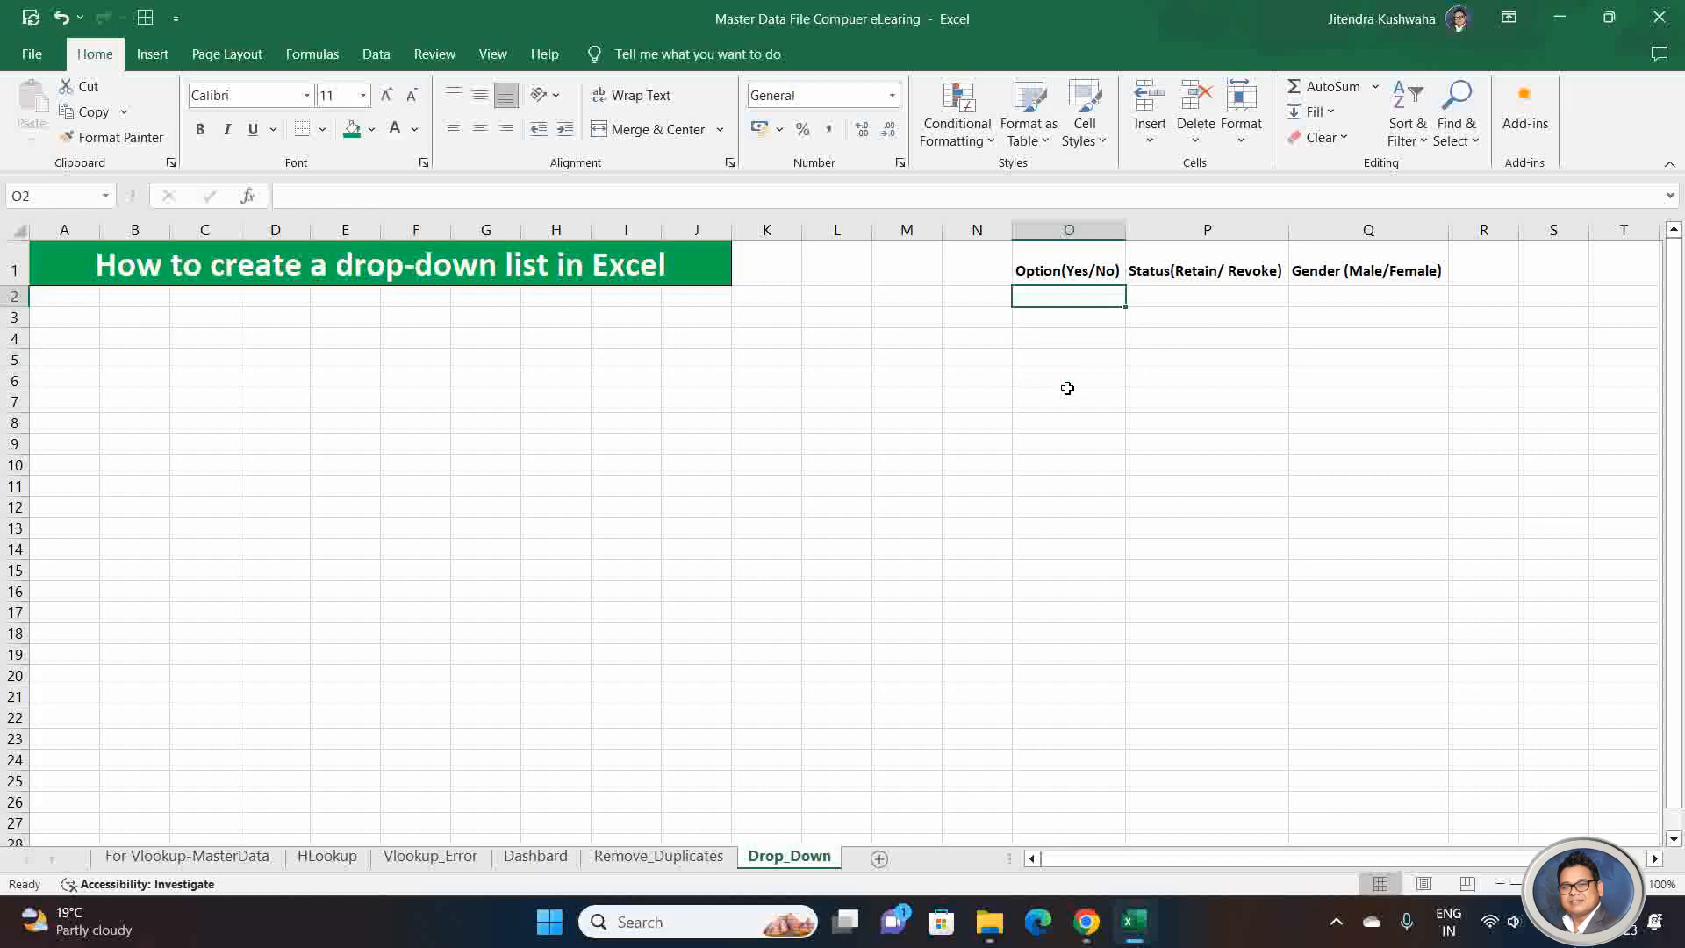
pyautogui.write('yesss')
pyautogui.press('Return')
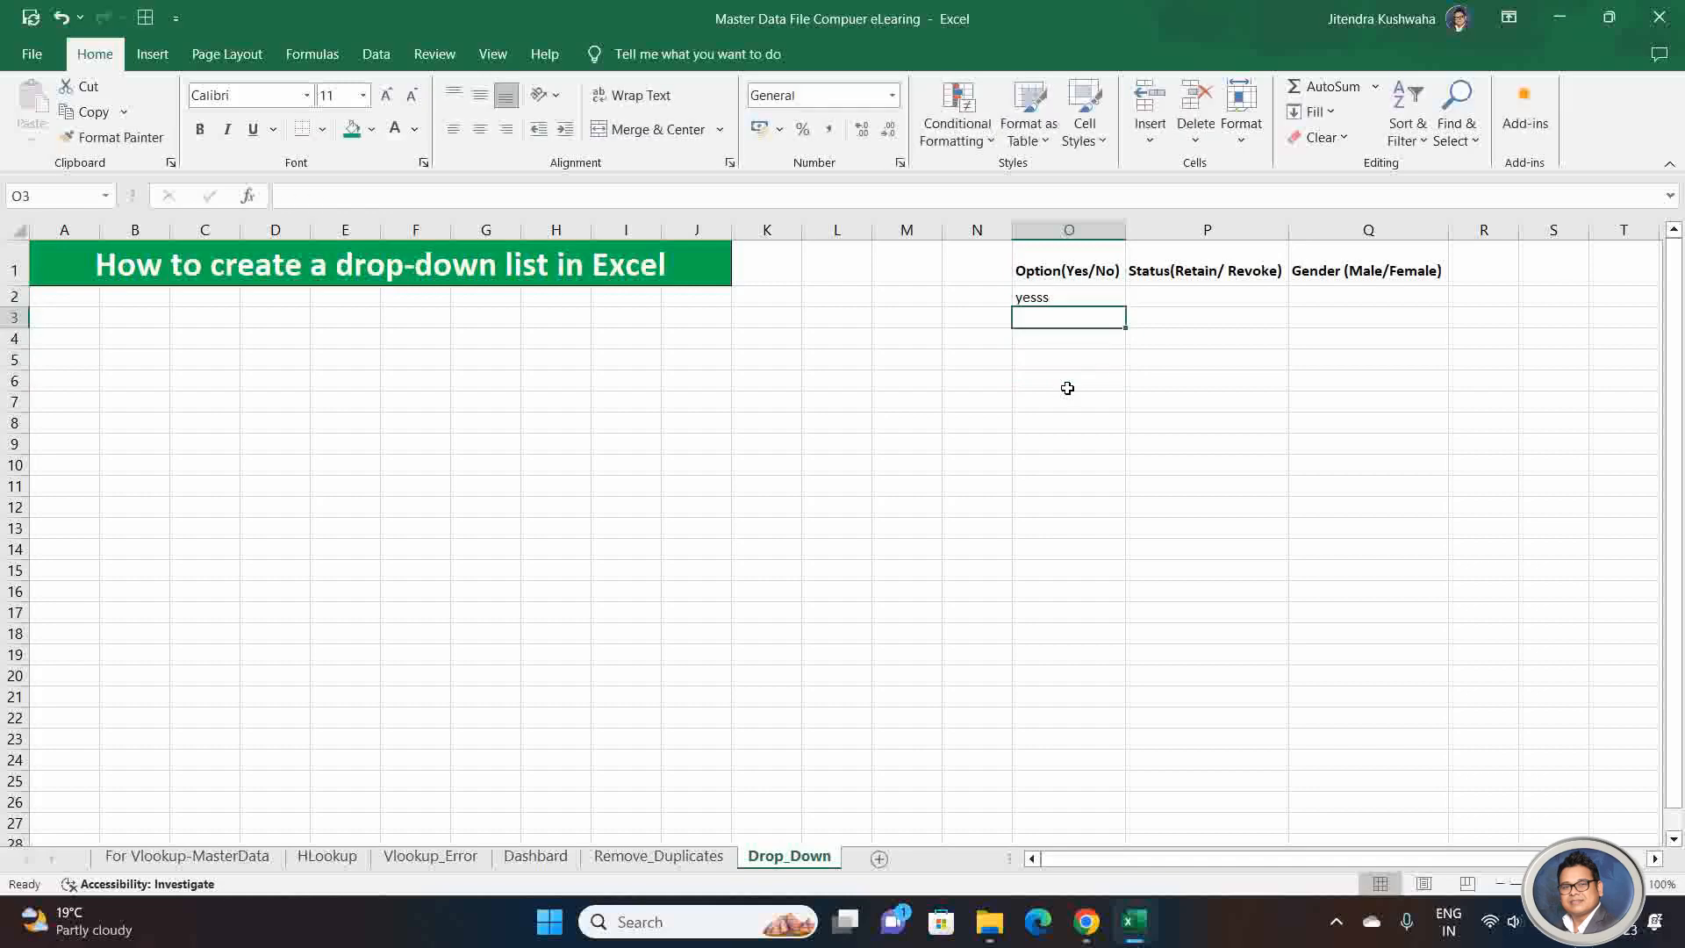
pyautogui.write('N')
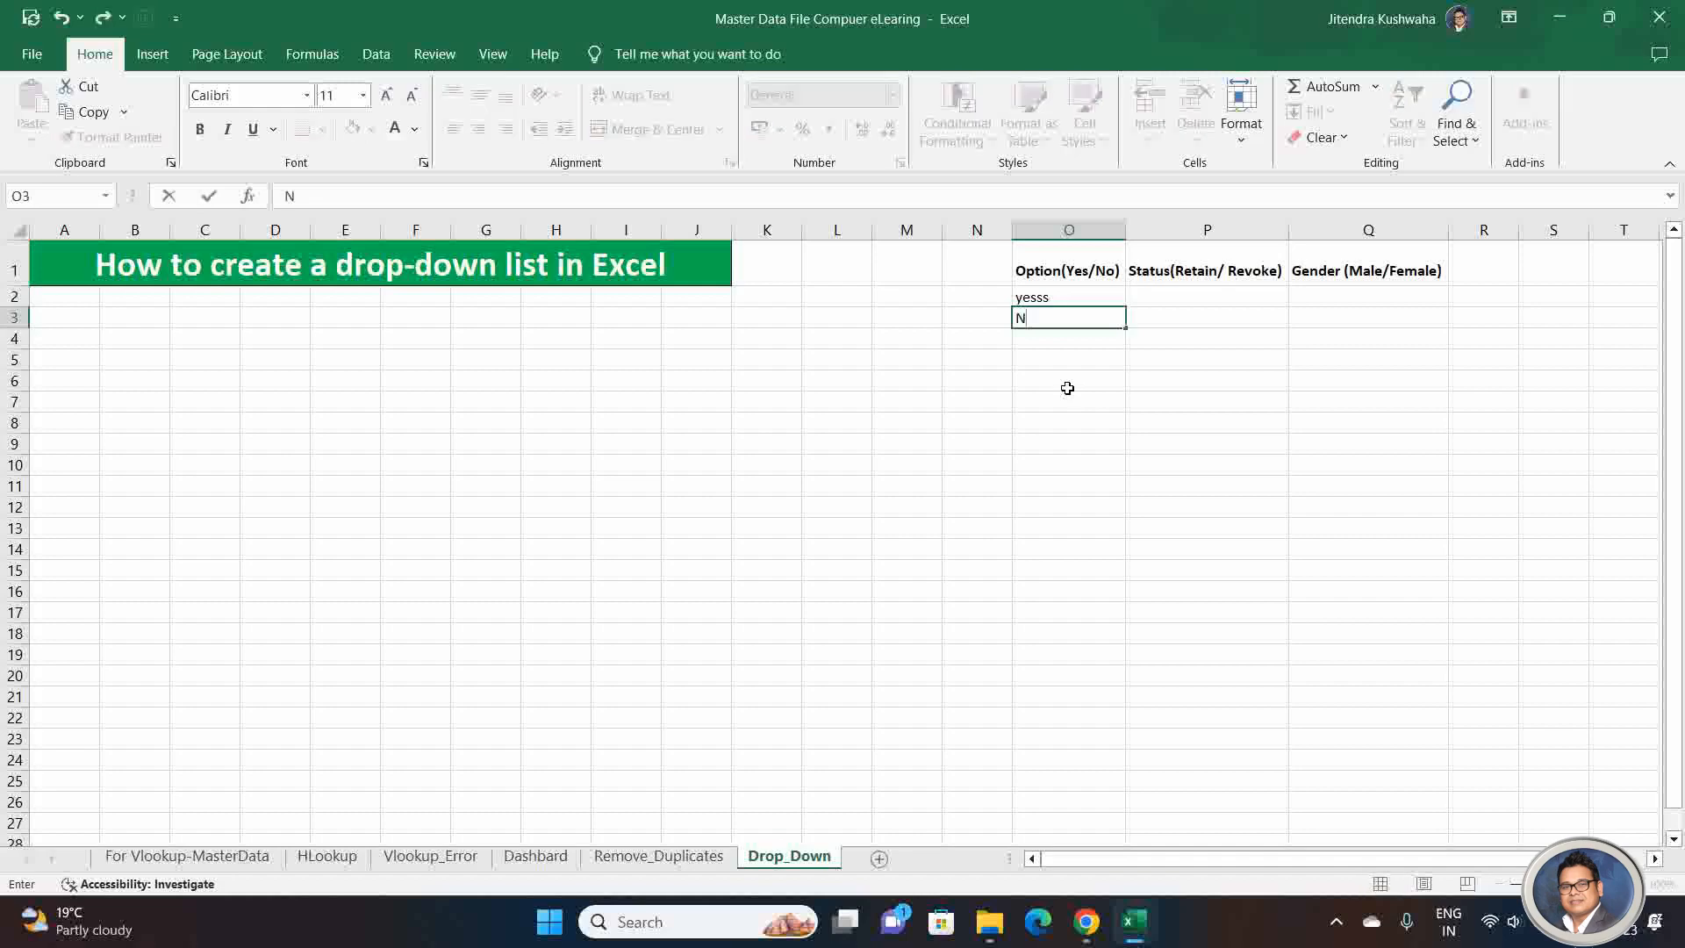
pyautogui.write('ote')
pyautogui.press('Home')
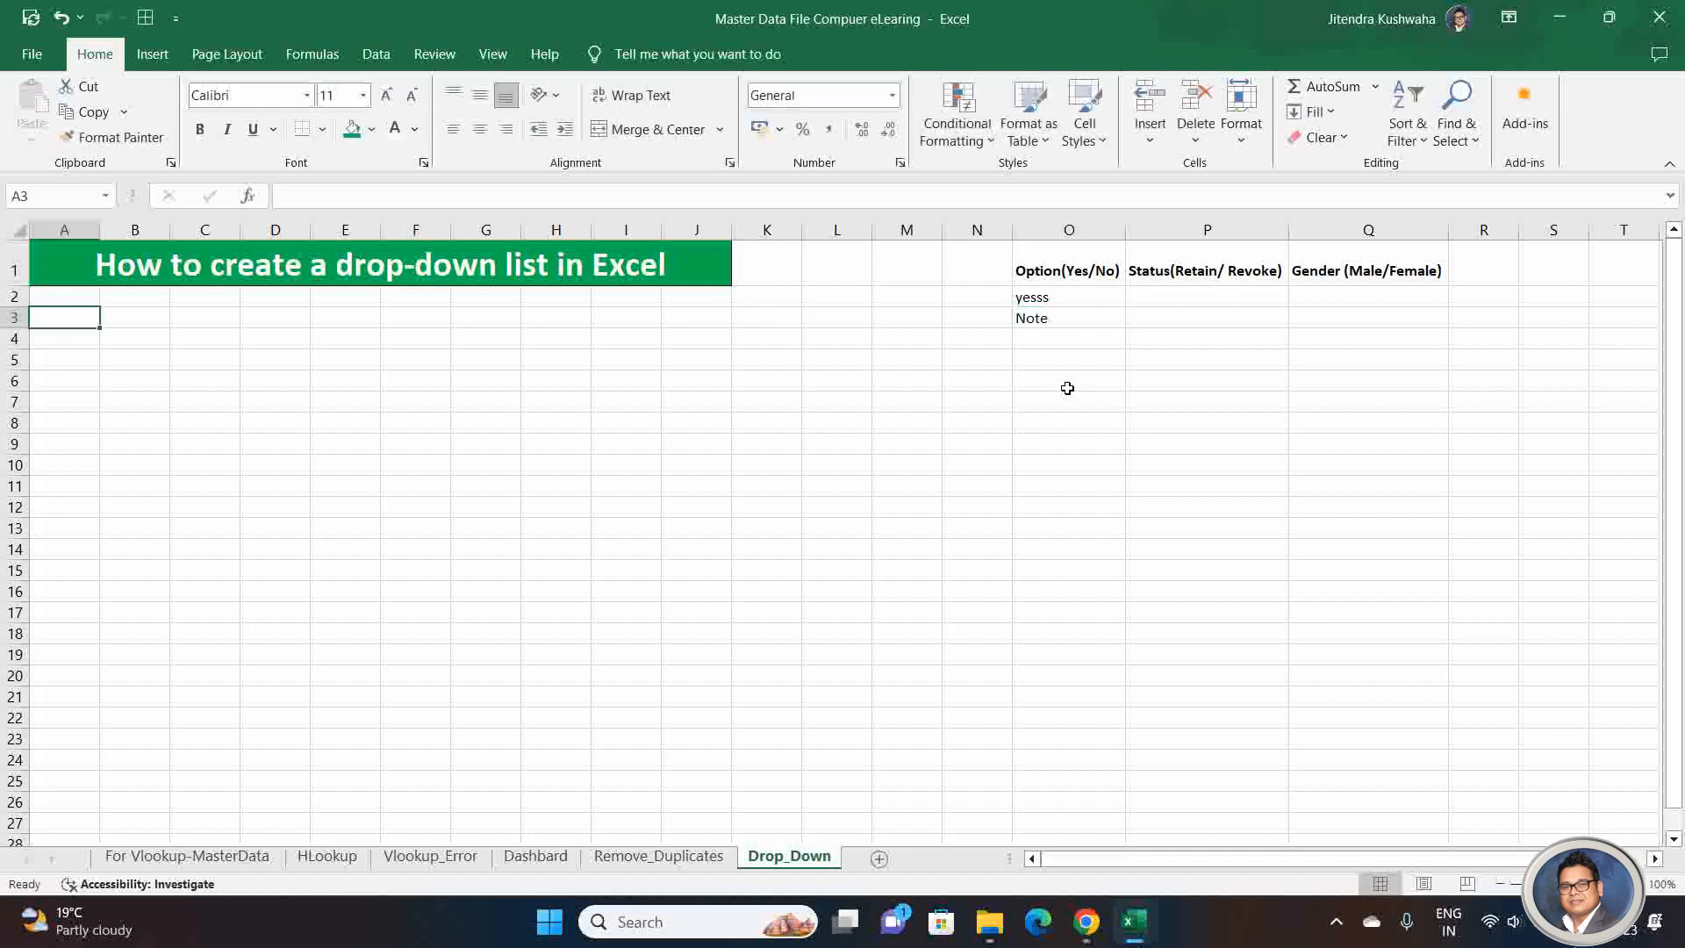
pyautogui.doubleClick(1088, 321)
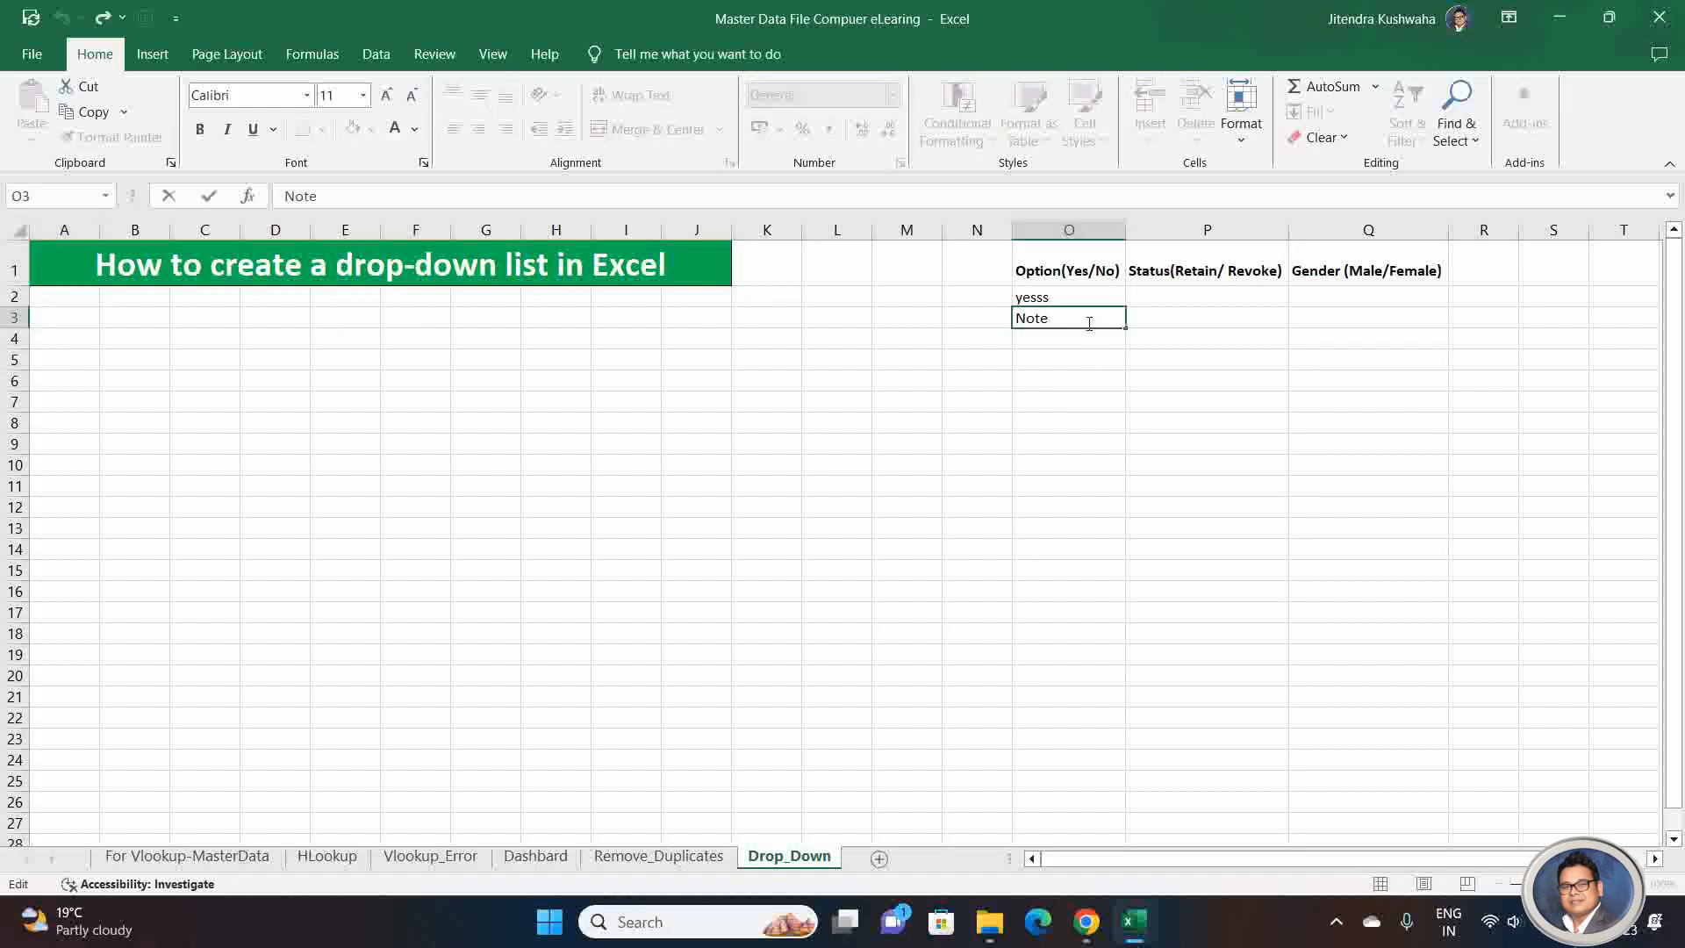
pyautogui.press('BackSpace')
pyautogui.press('Return')
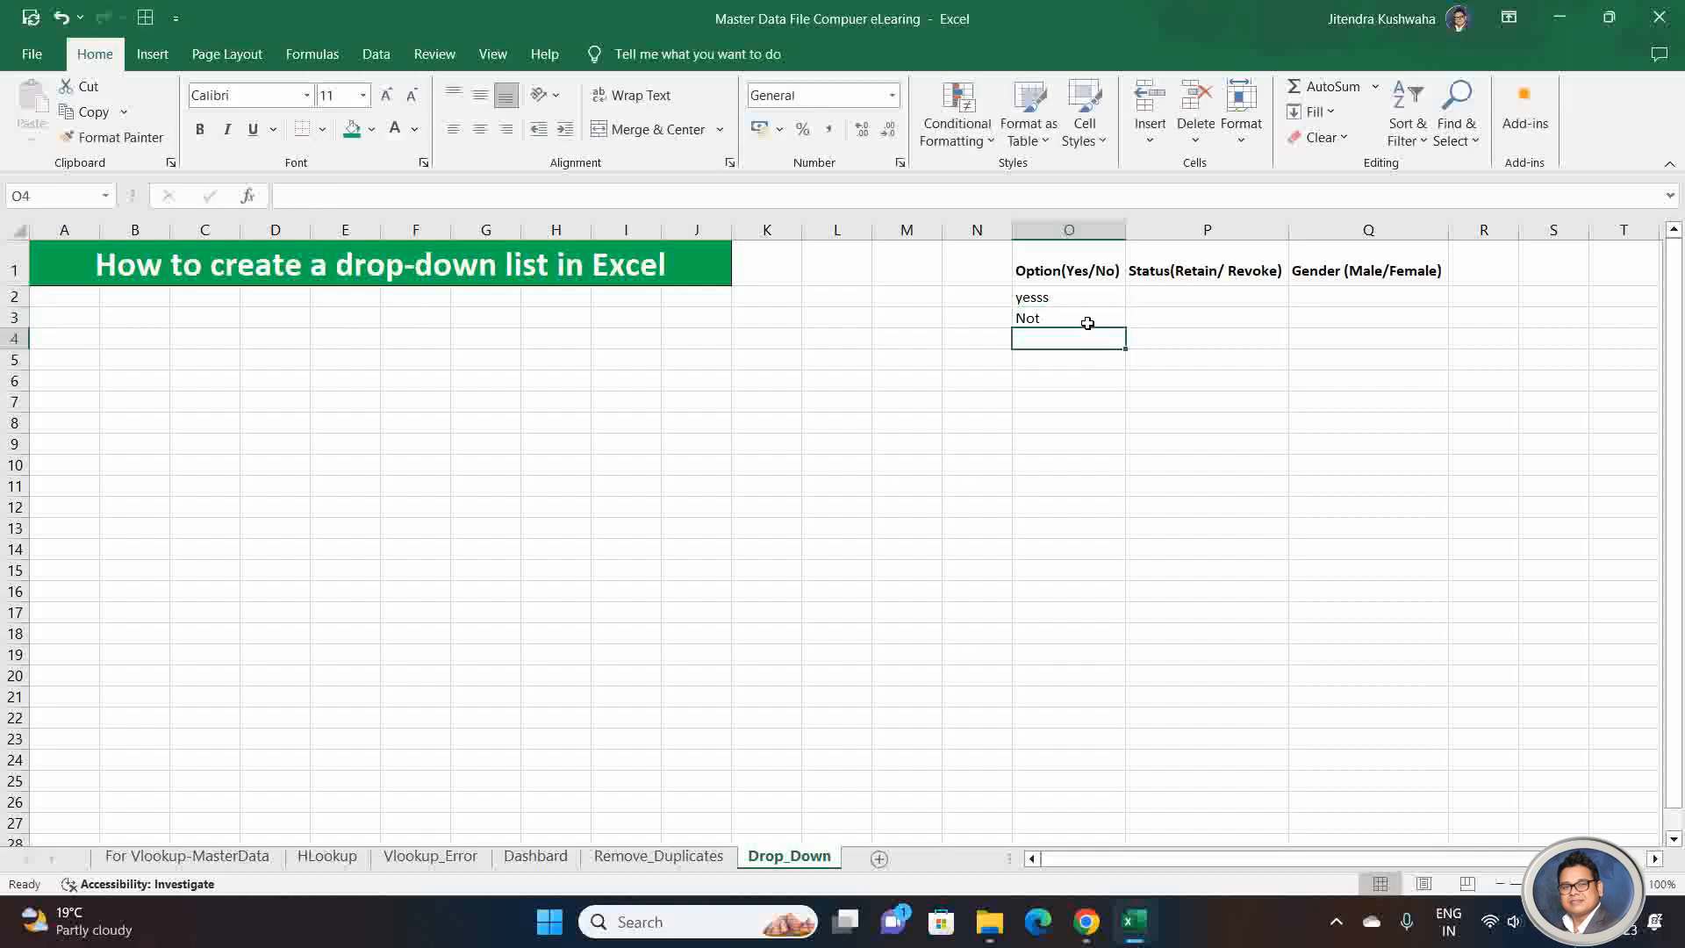
pyautogui.press('Right')
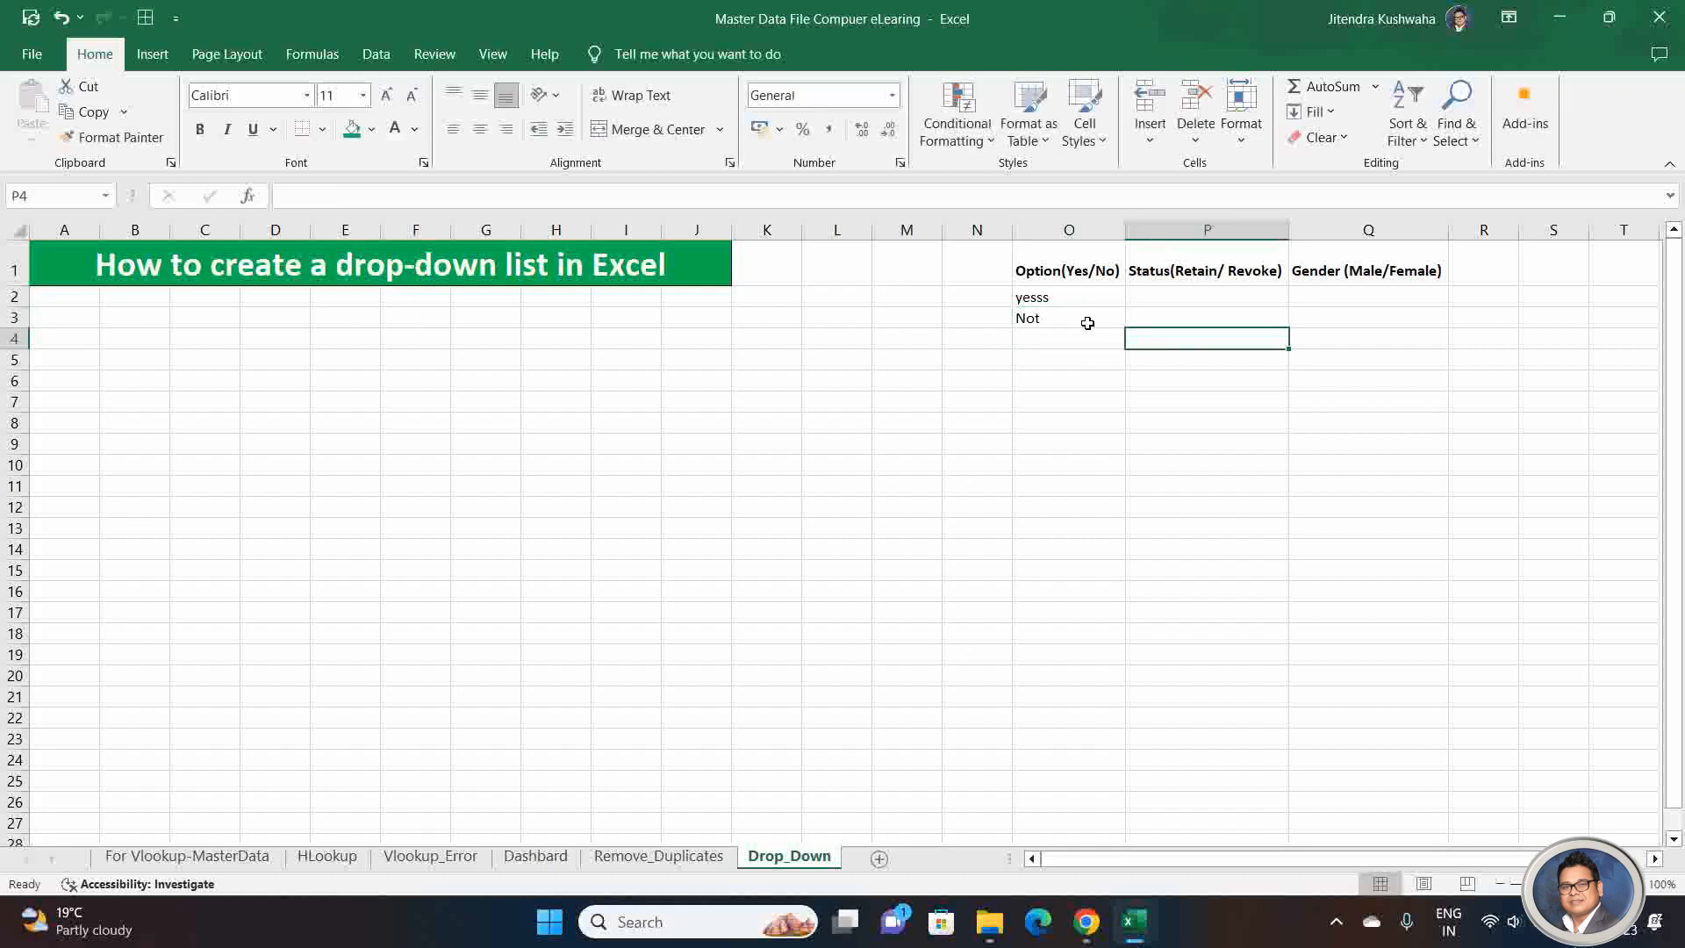
pyautogui.press('Left')
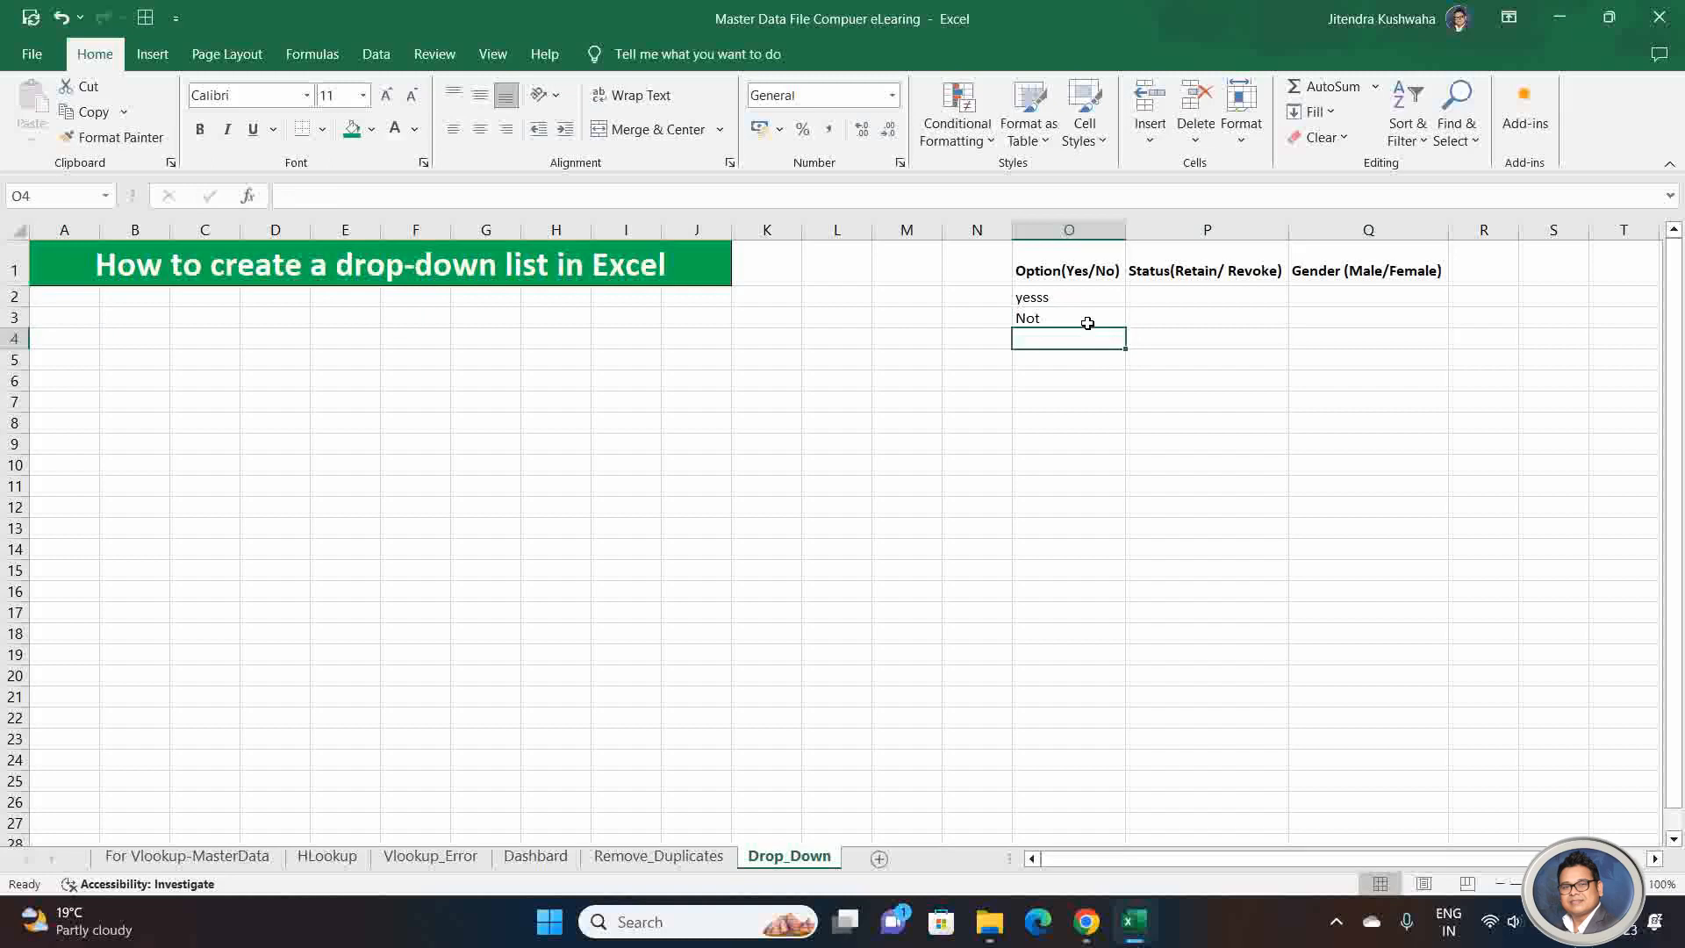
pyautogui.press('Left')
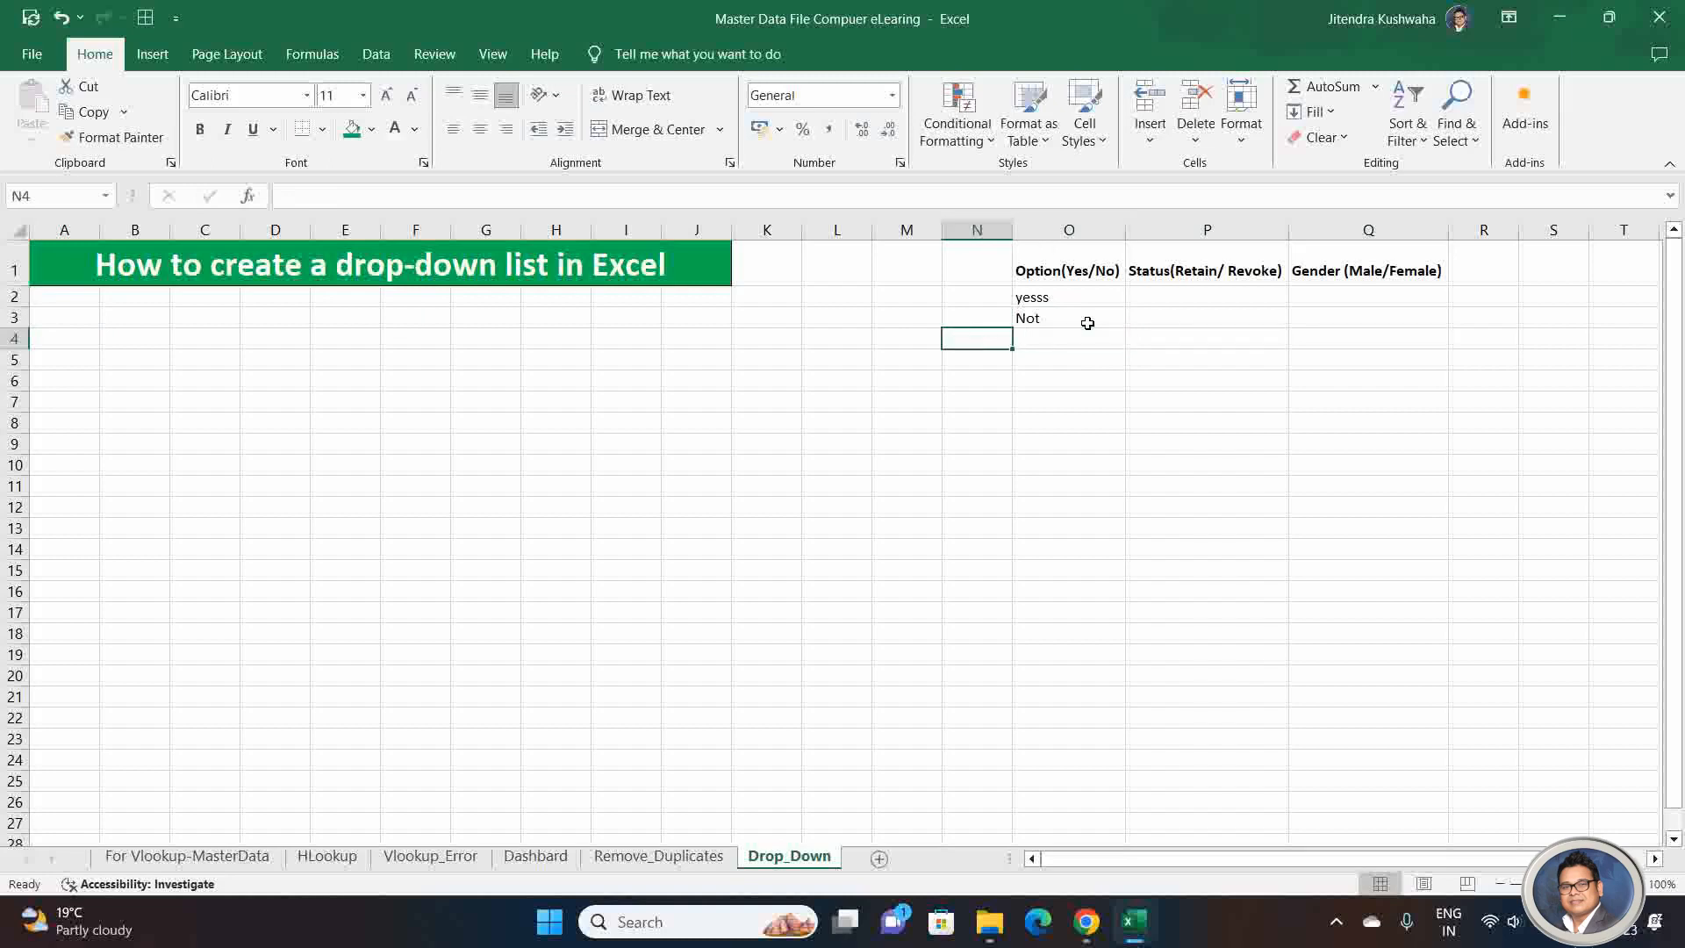
pyautogui.press('Up')
pyautogui.press('Up')
pyautogui.press('Up')
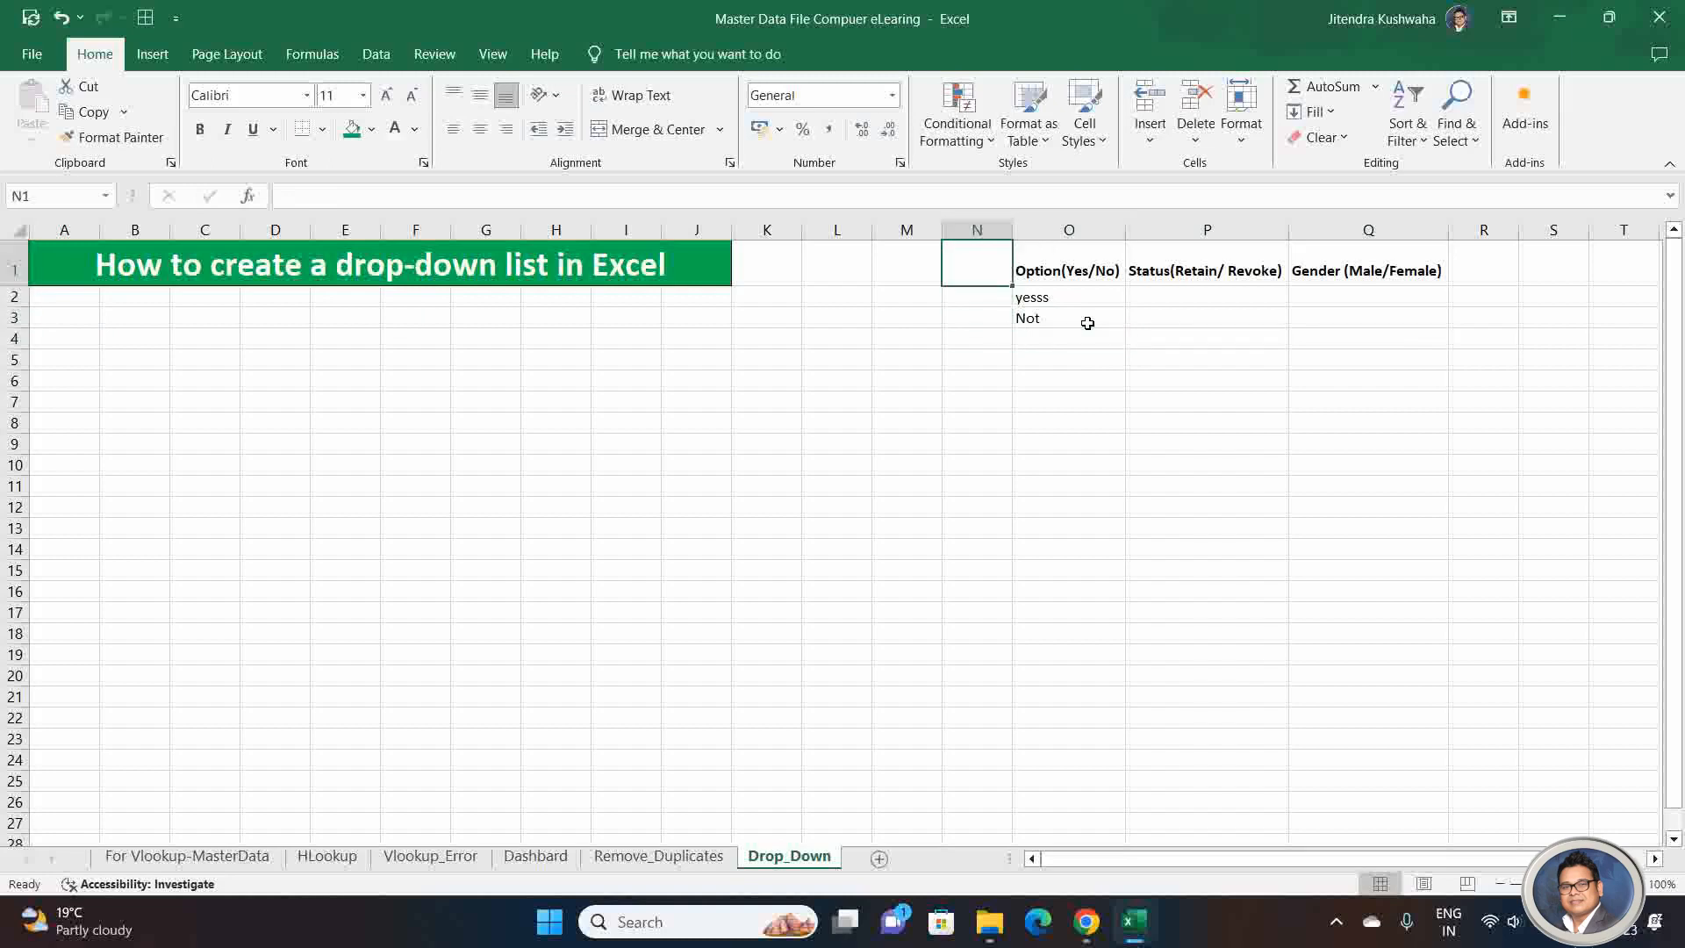
pyautogui.press('Right')
pyautogui.press('Right')
pyautogui.press('Right')
pyautogui.press('Right')
pyautogui.press('Right')
pyautogui.press('Right')
pyautogui.press('Right')
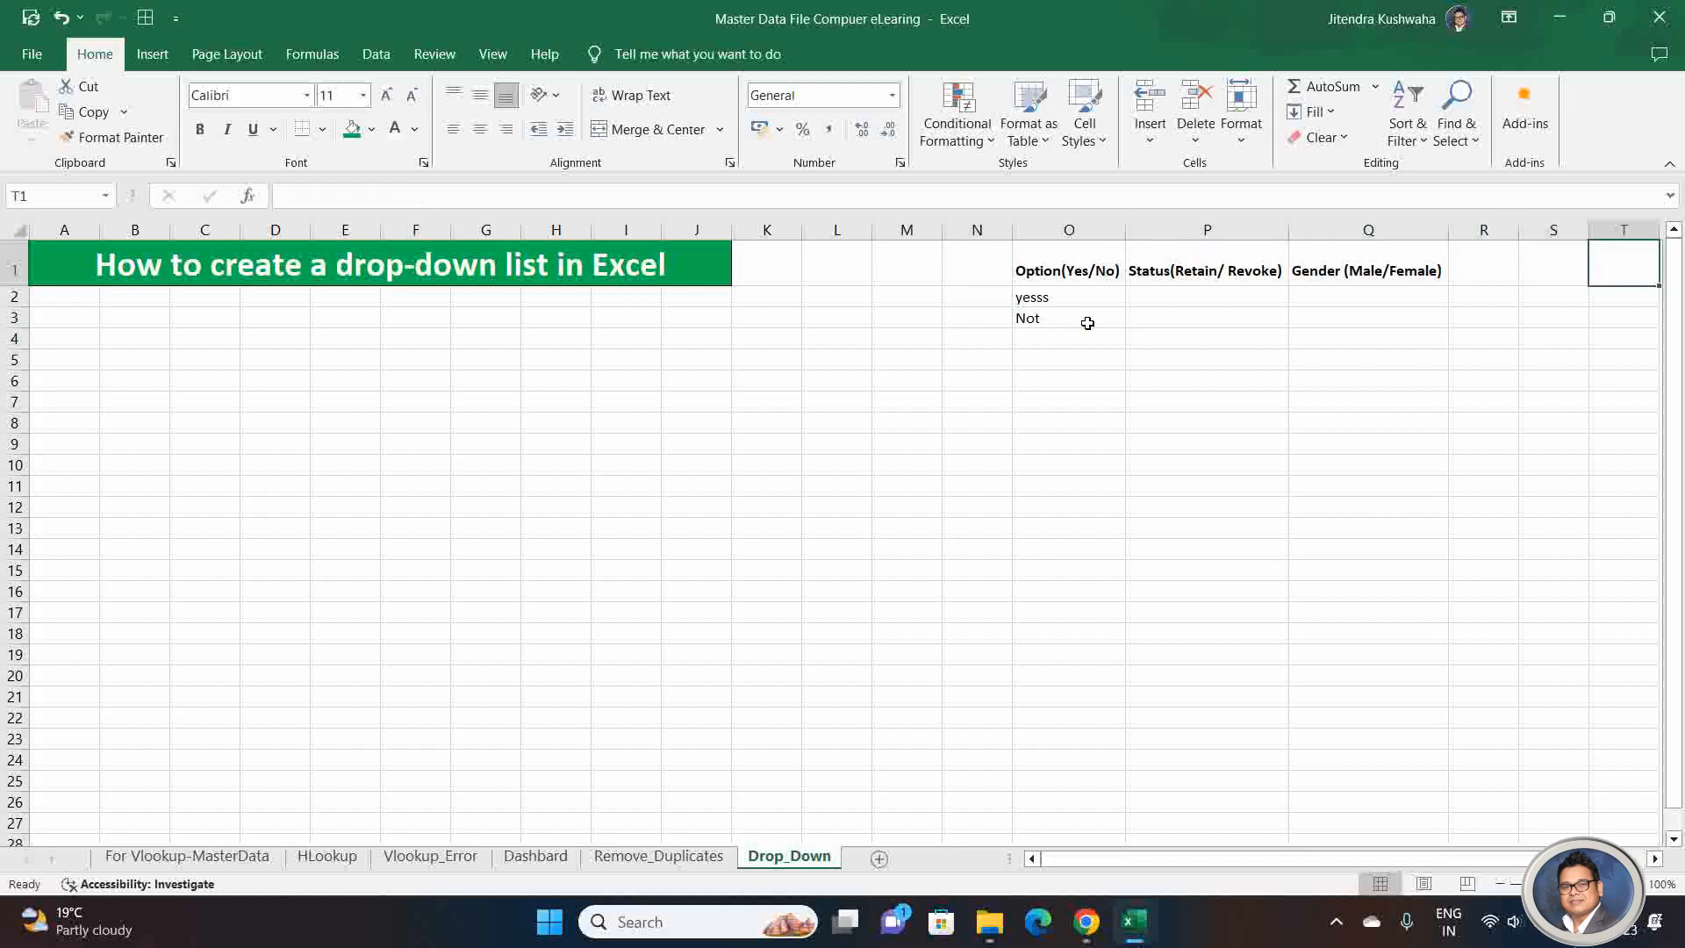
pyautogui.press('Left')
pyautogui.press('Left')
pyautogui.press('Left')
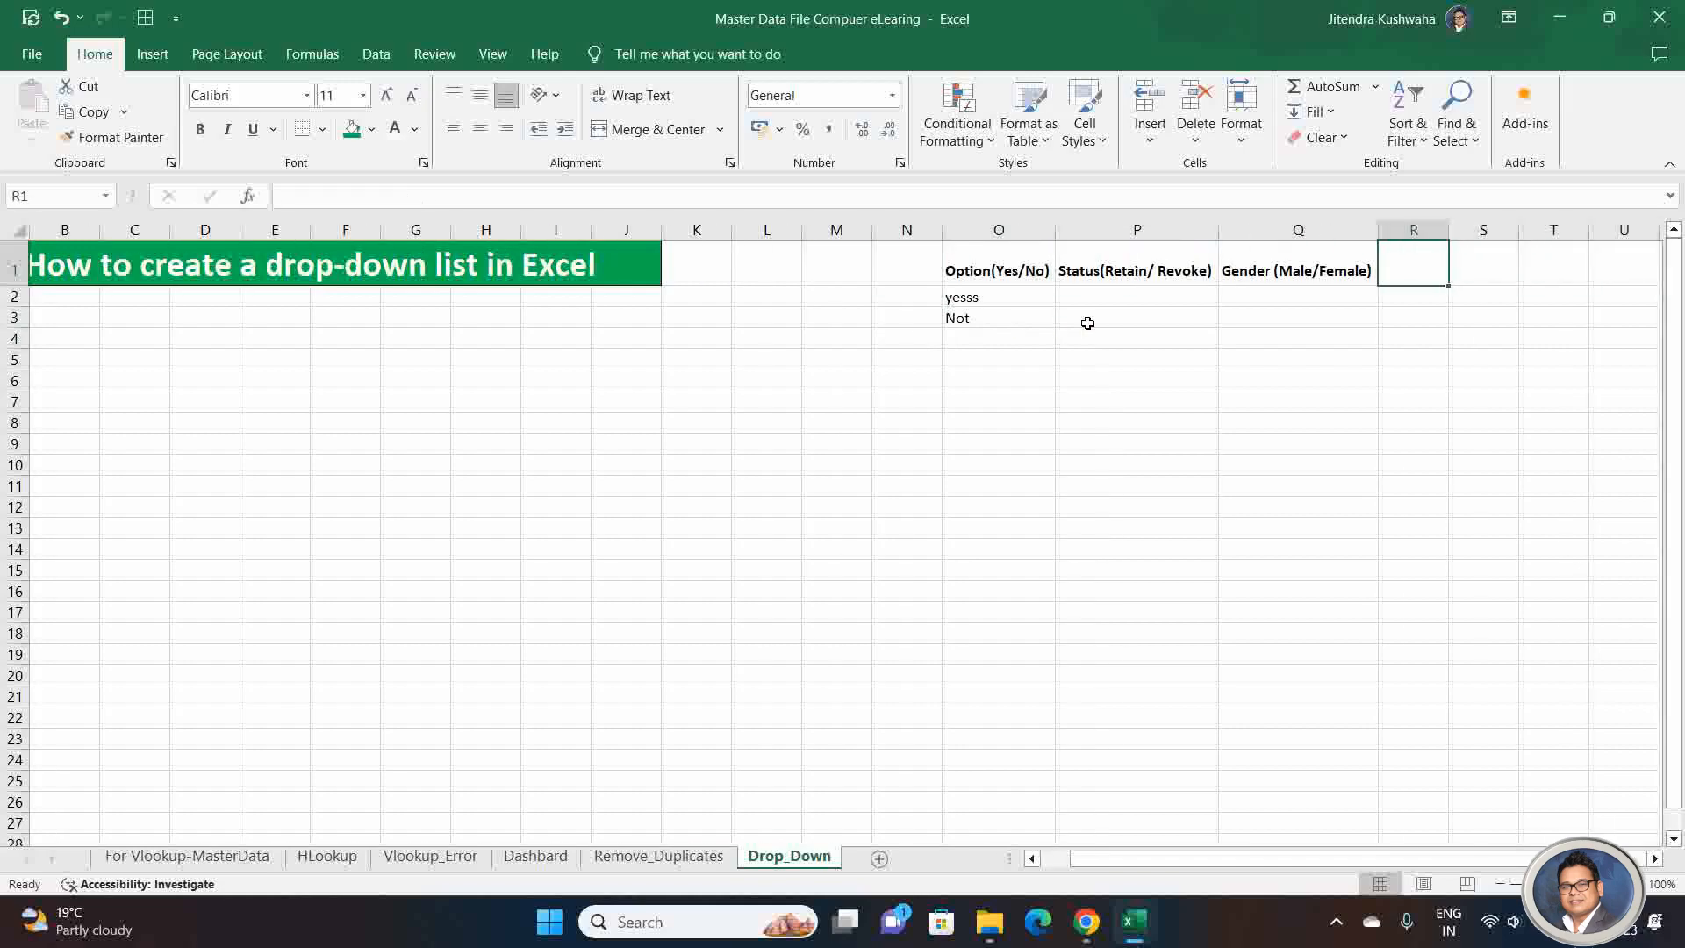
pyautogui.press('Right')
pyautogui.press('Right')
pyautogui.press('Left')
pyautogui.press('Left')
pyautogui.write('Optop')
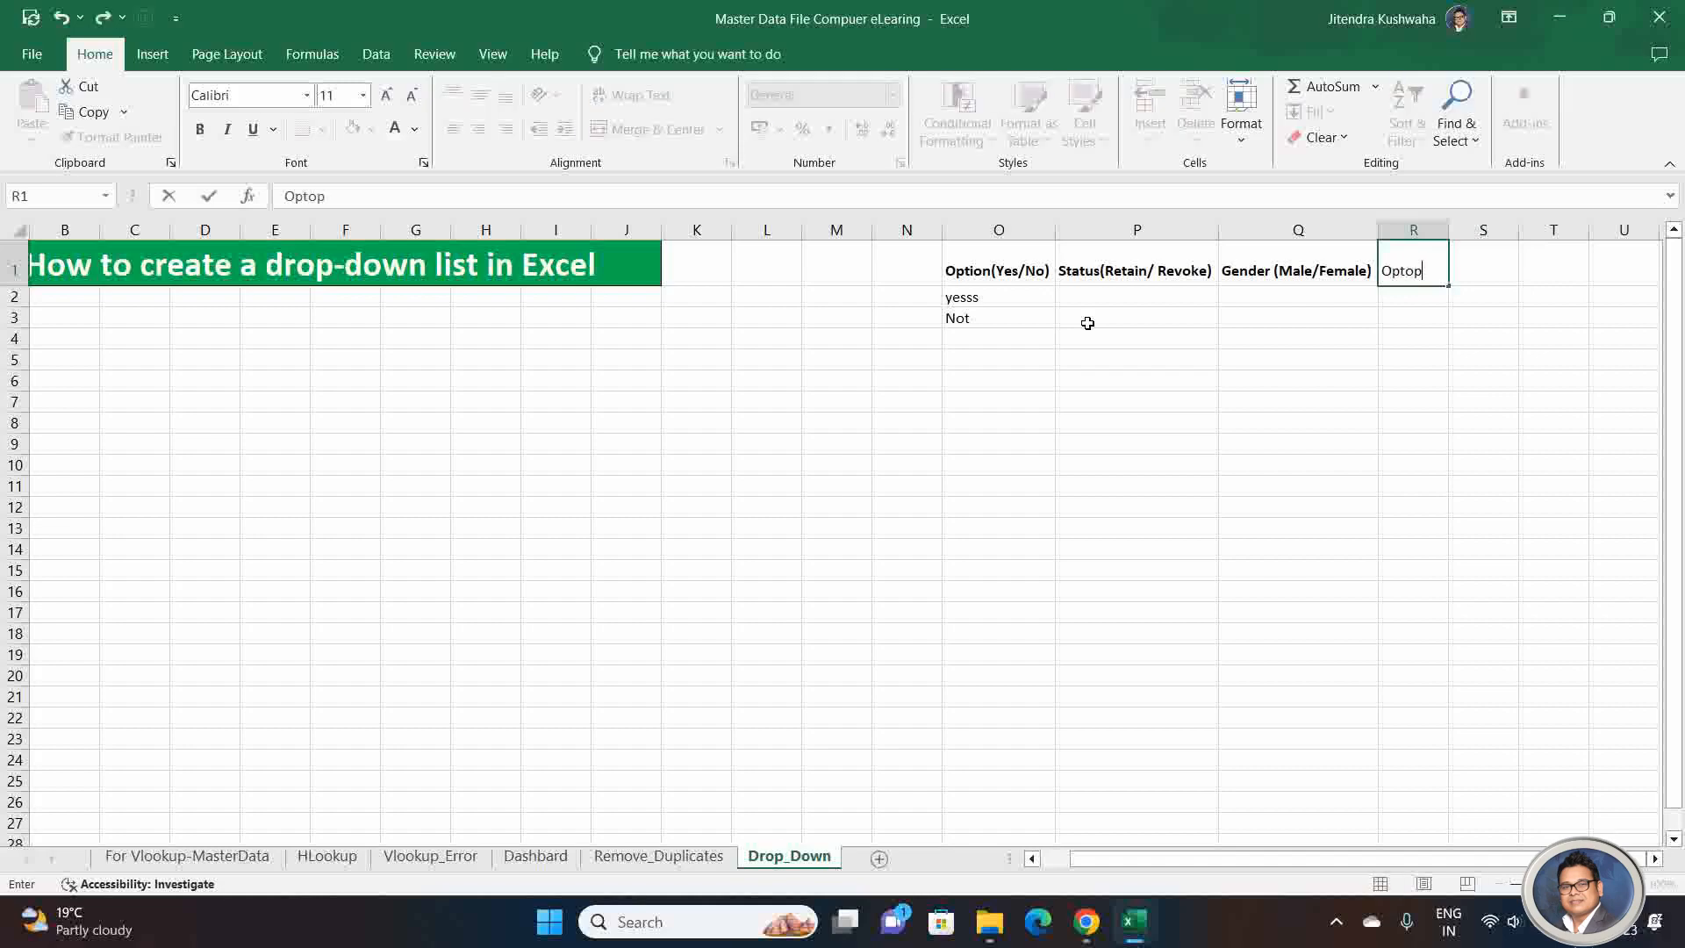
pyautogui.write('n')
pyautogui.press('BackSpace')
pyautogui.press('BackSpace')
pyautogui.press('BackSpace')
pyautogui.write('ion(')
pyautogui.press('BackSpace')
pyautogui.press('BackSpace')
pyautogui.press('BackSpace')
pyautogui.press('BackSpace')
pyautogui.press('BackSpace')
pyautogui.press('BackSpace')
pyautogui.press('BackSpace')
pyautogui.press('Return')
pyautogui.press('Left')
pyautogui.press('Left')
# Step: Clear the sample answers from O2:O3 and enter the list items "Yes" in cell M2 and "No" in cell M3
pyautogui.press('Left')
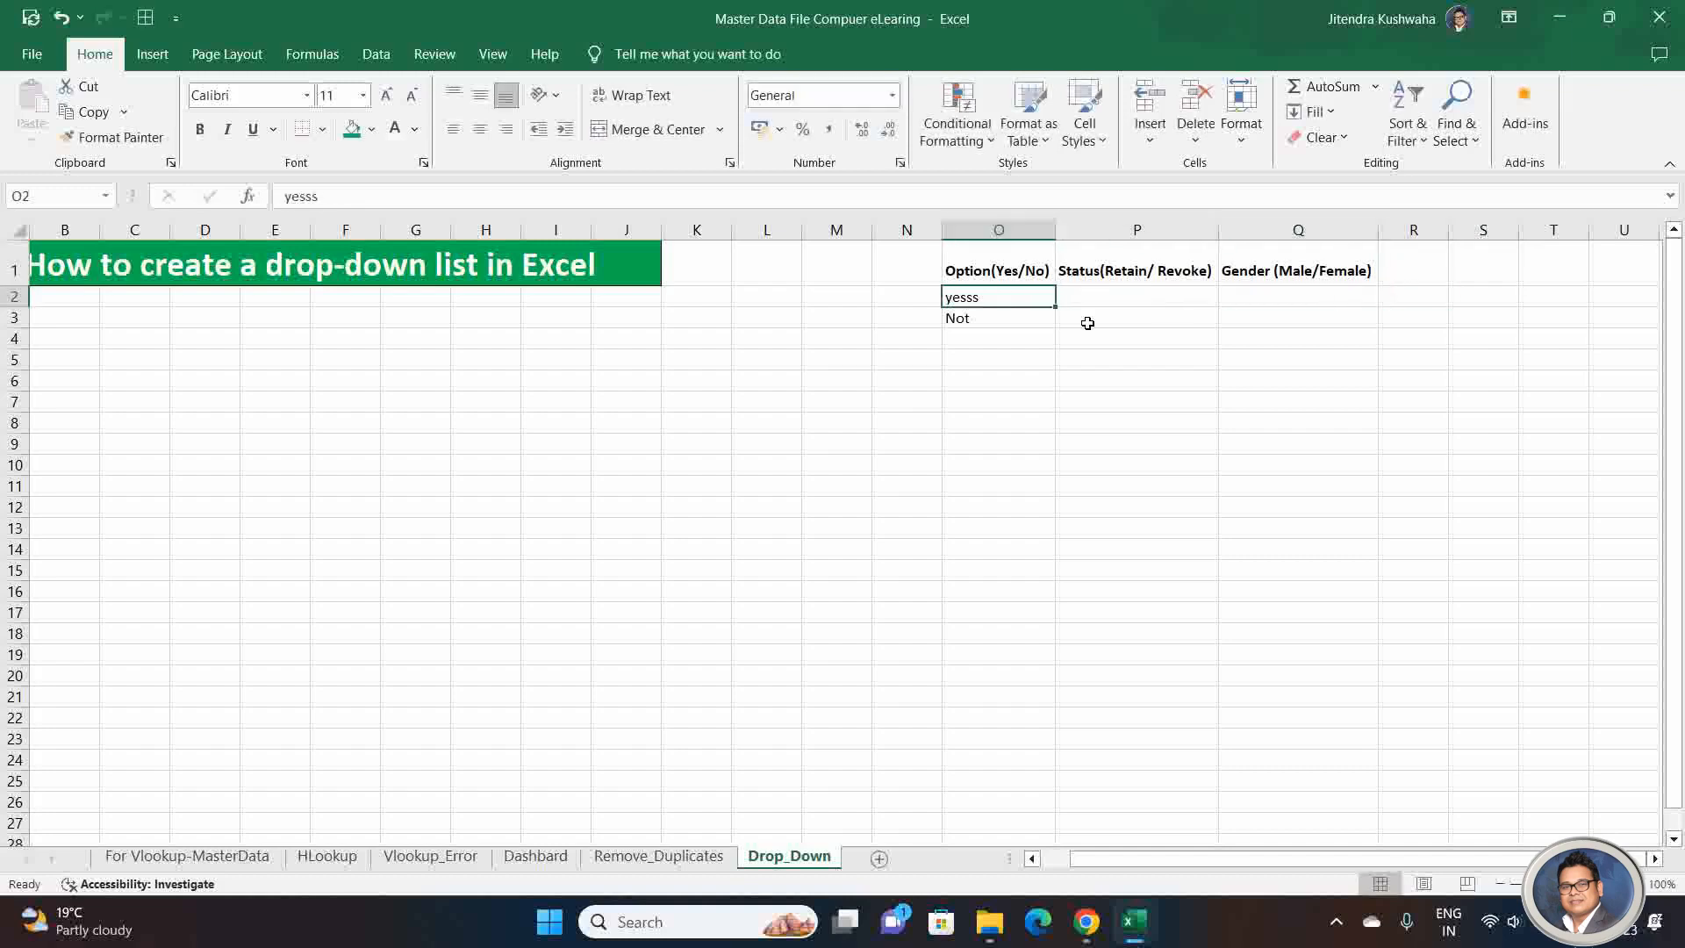
pyautogui.hotkey('shift', 'Down')
pyautogui.press('Delete')
pyautogui.press('Left')
pyautogui.press('Left')
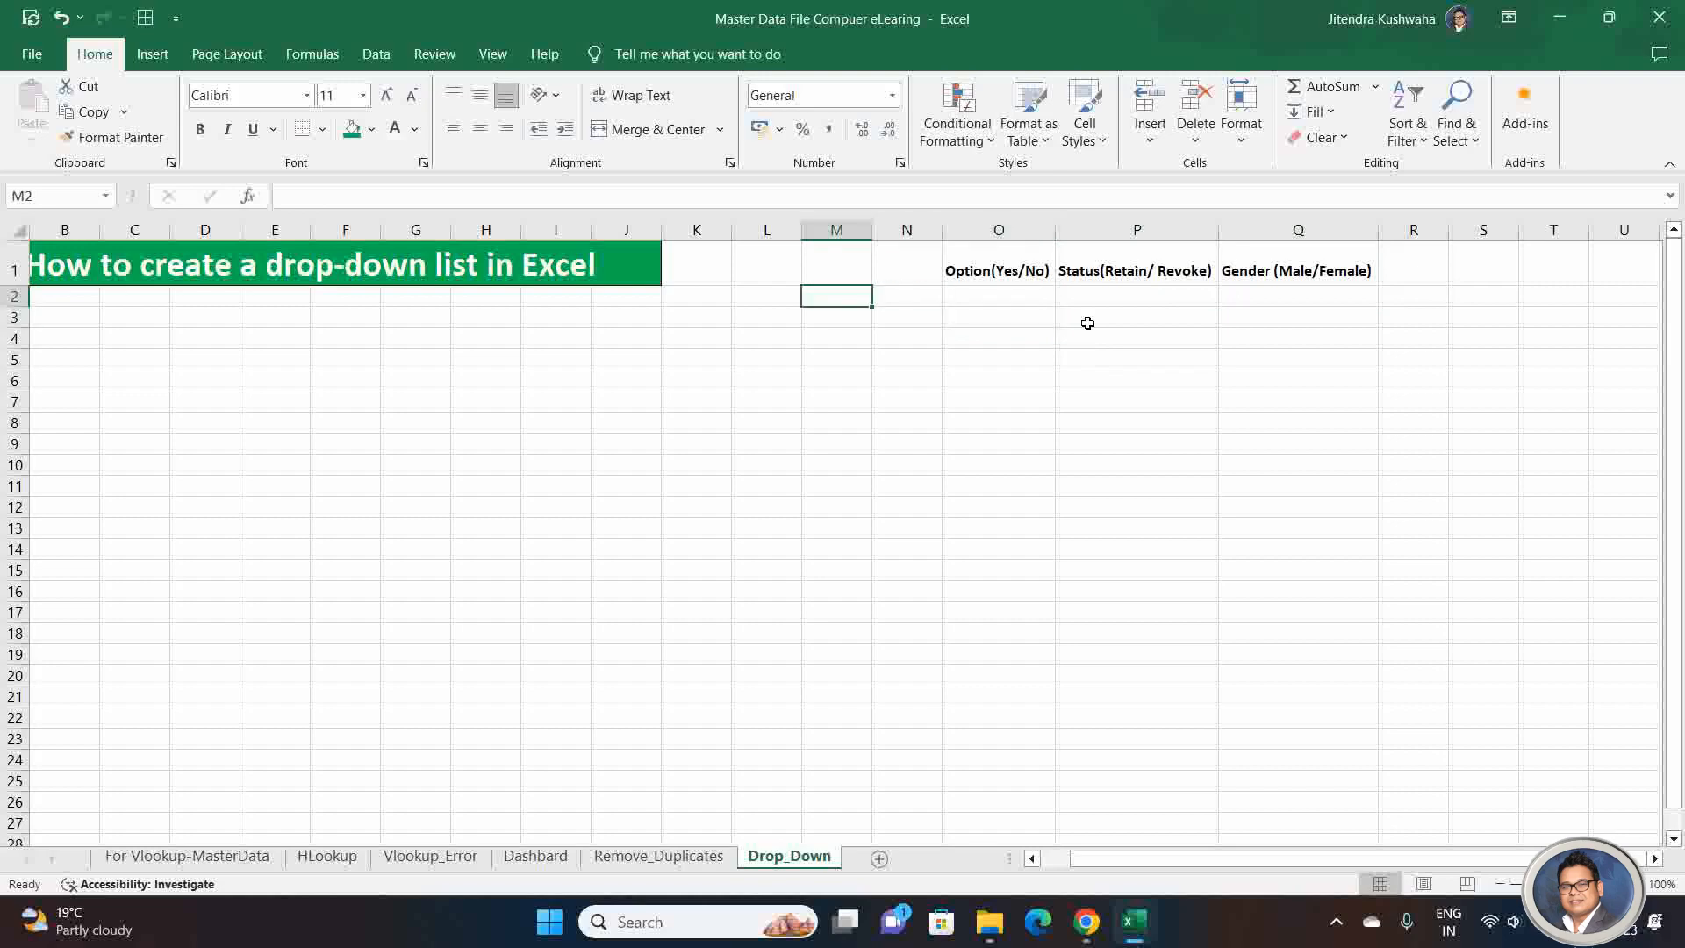
pyautogui.write('Yes')
pyautogui.press('Return')
pyautogui.write('No')
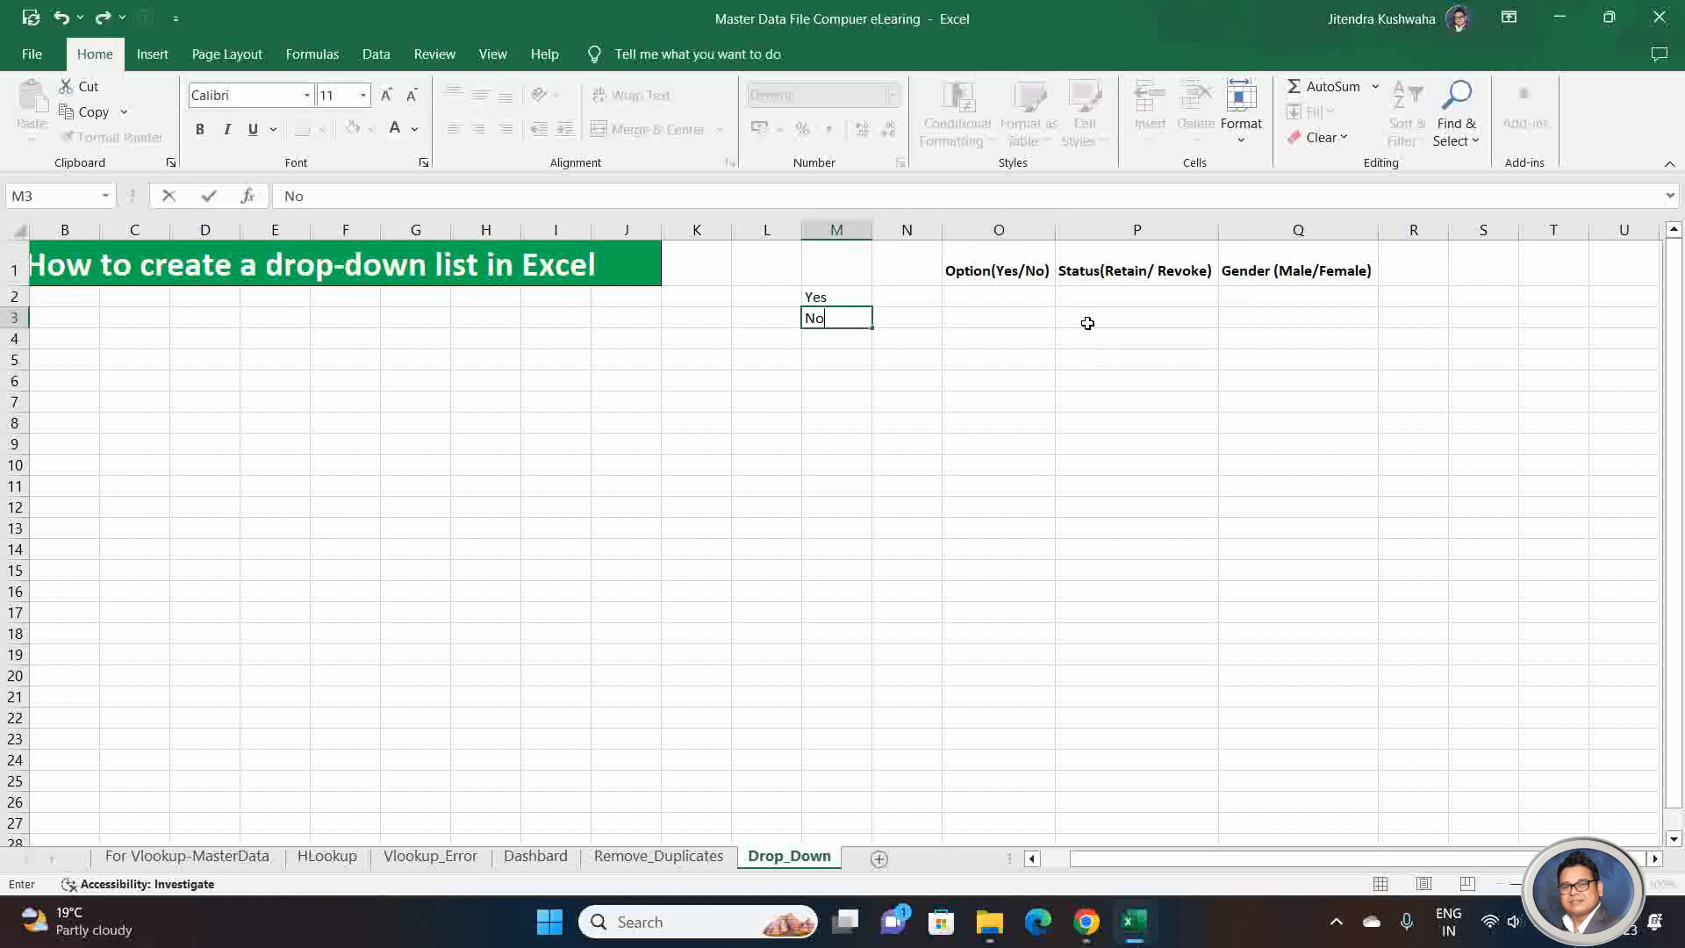
pyautogui.press('Return')
pyautogui.press('Up')
pyautogui.press('Up')
pyautogui.press('Right')
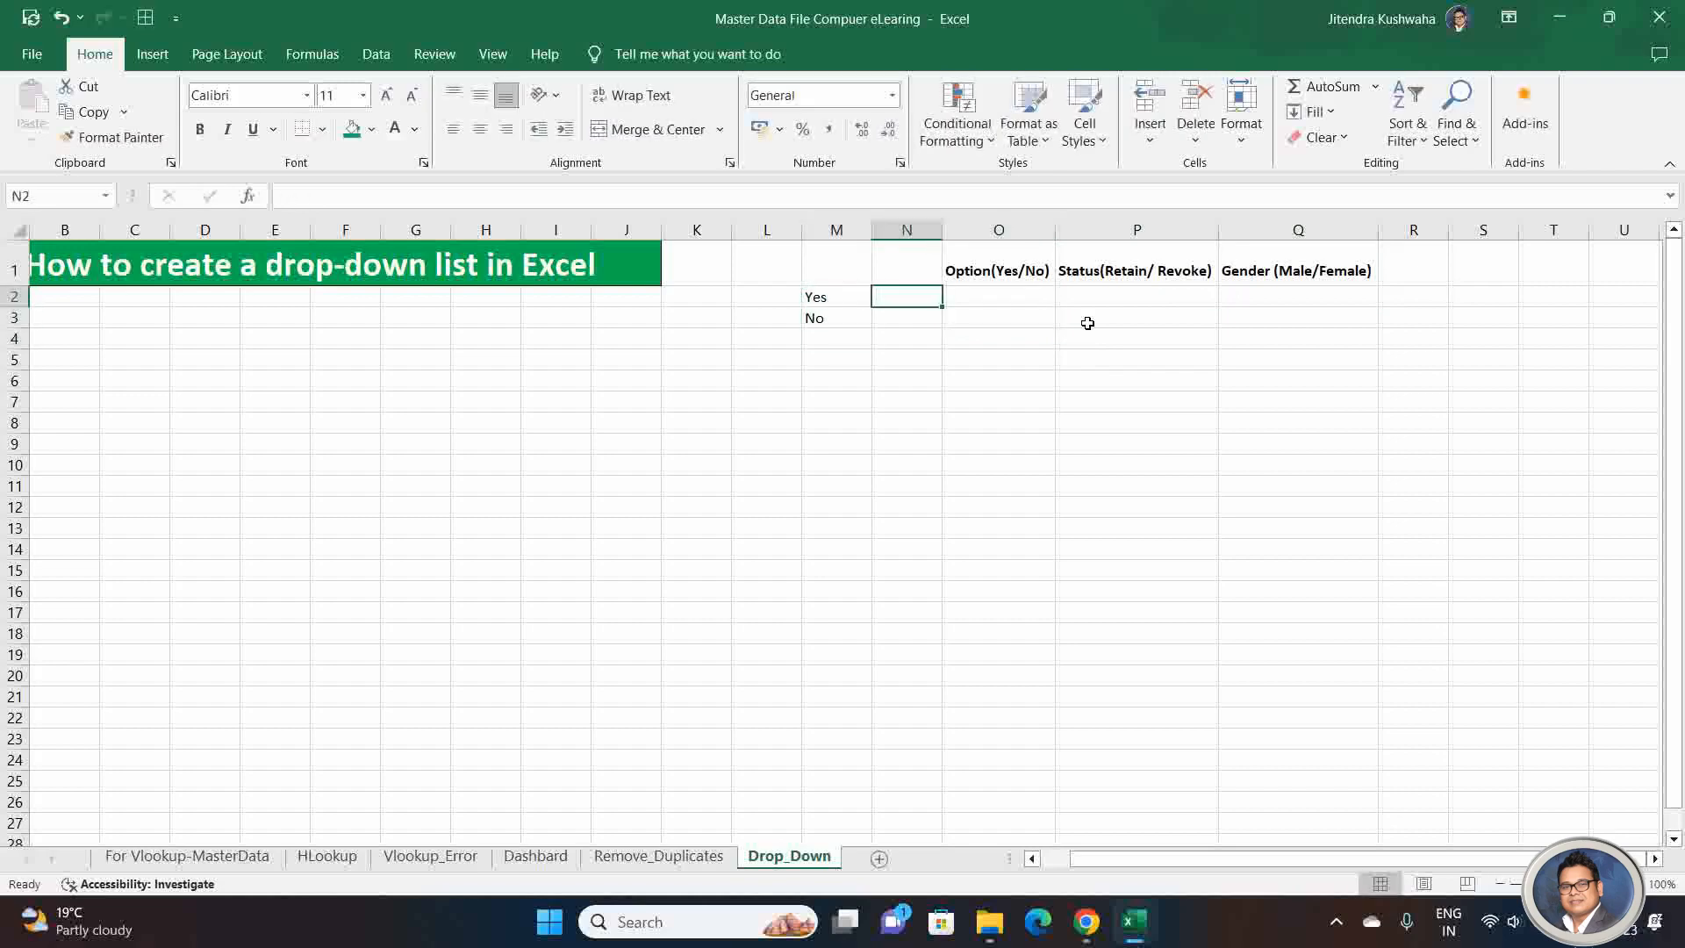
pyautogui.press('Right')
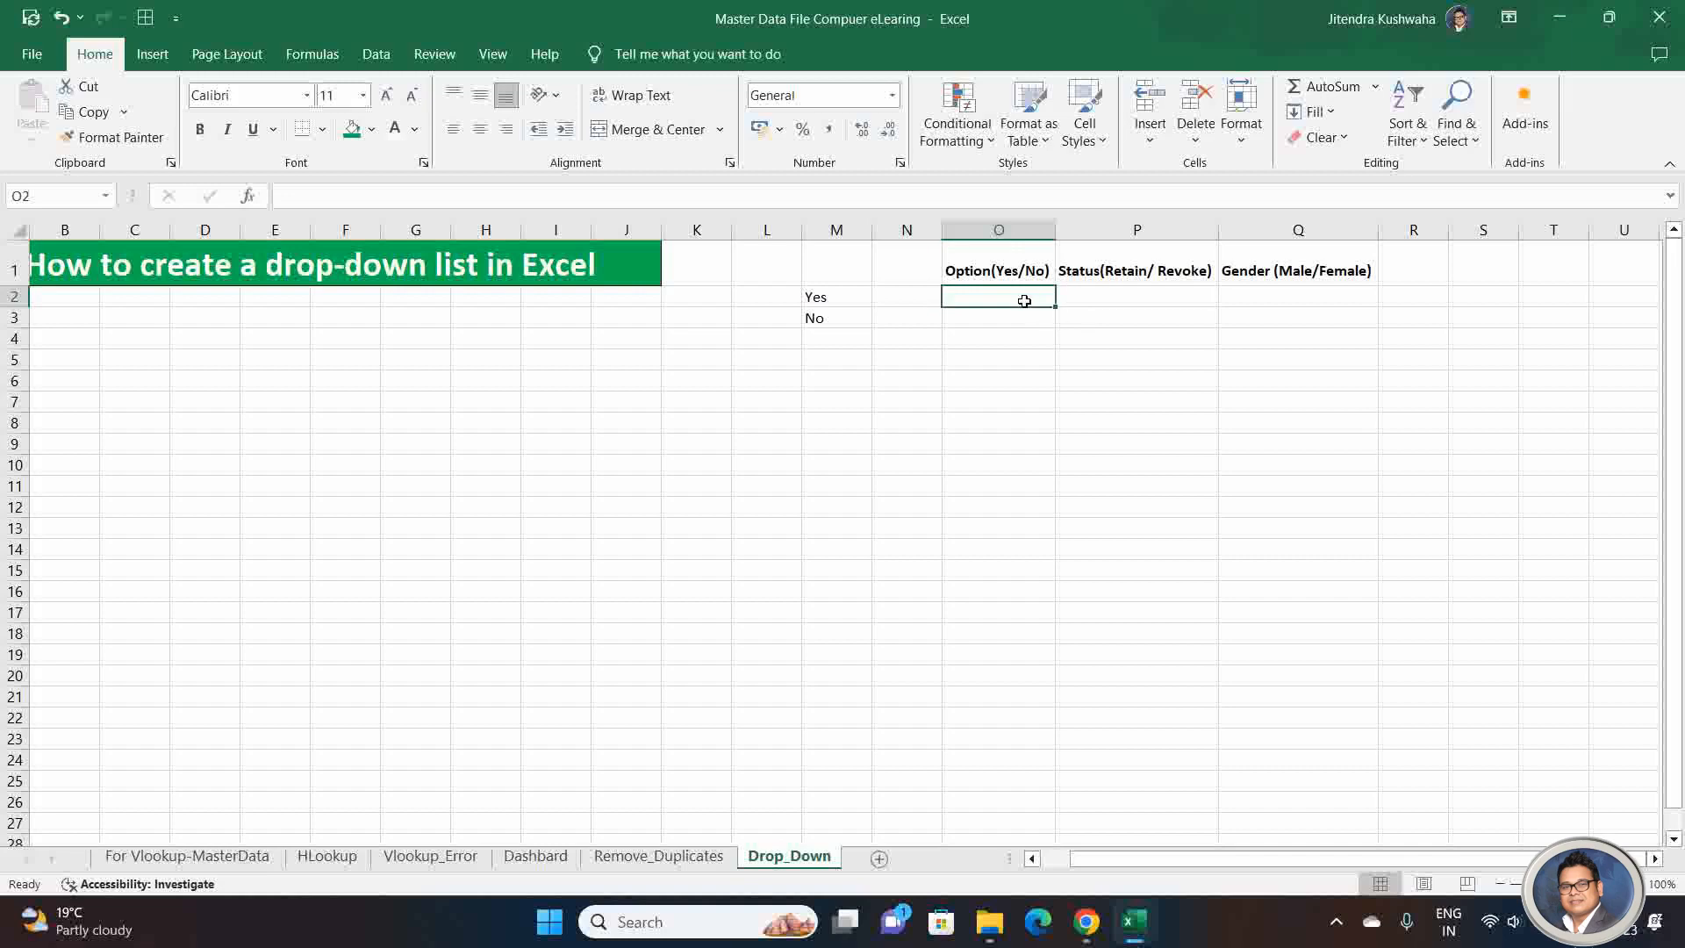
pyautogui.press('Down')
pyautogui.press('Down')
pyautogui.press('Down')
pyautogui.press('Down')
pyautogui.press('Down')
pyautogui.press('Down')
pyautogui.press('Down')
pyautogui.press('Down')
pyautogui.press('Down')
pyautogui.press('Down')
pyautogui.press('Down')
pyautogui.press('Down')
pyautogui.press('Down')
pyautogui.press('Down')
pyautogui.press('Down')
pyautogui.press('Down')
pyautogui.press('Down')
pyautogui.press('Down')
pyautogui.press('Down')
pyautogui.press('Down')
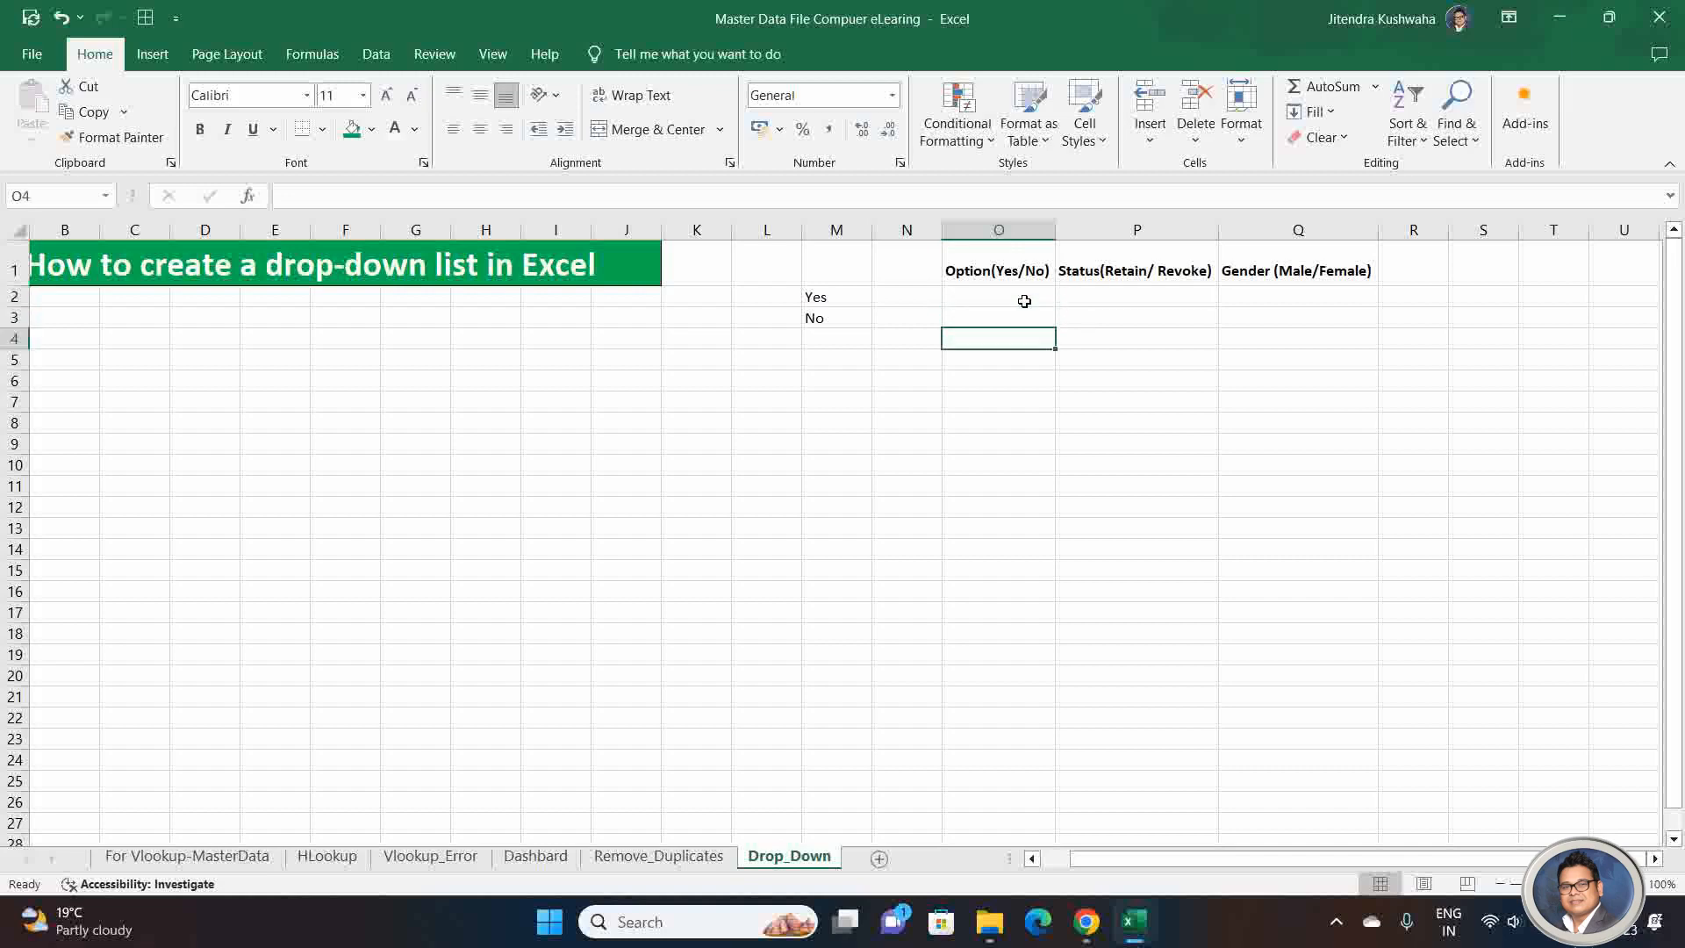
pyautogui.hotkey('ctrl', 'shift', 'Up')
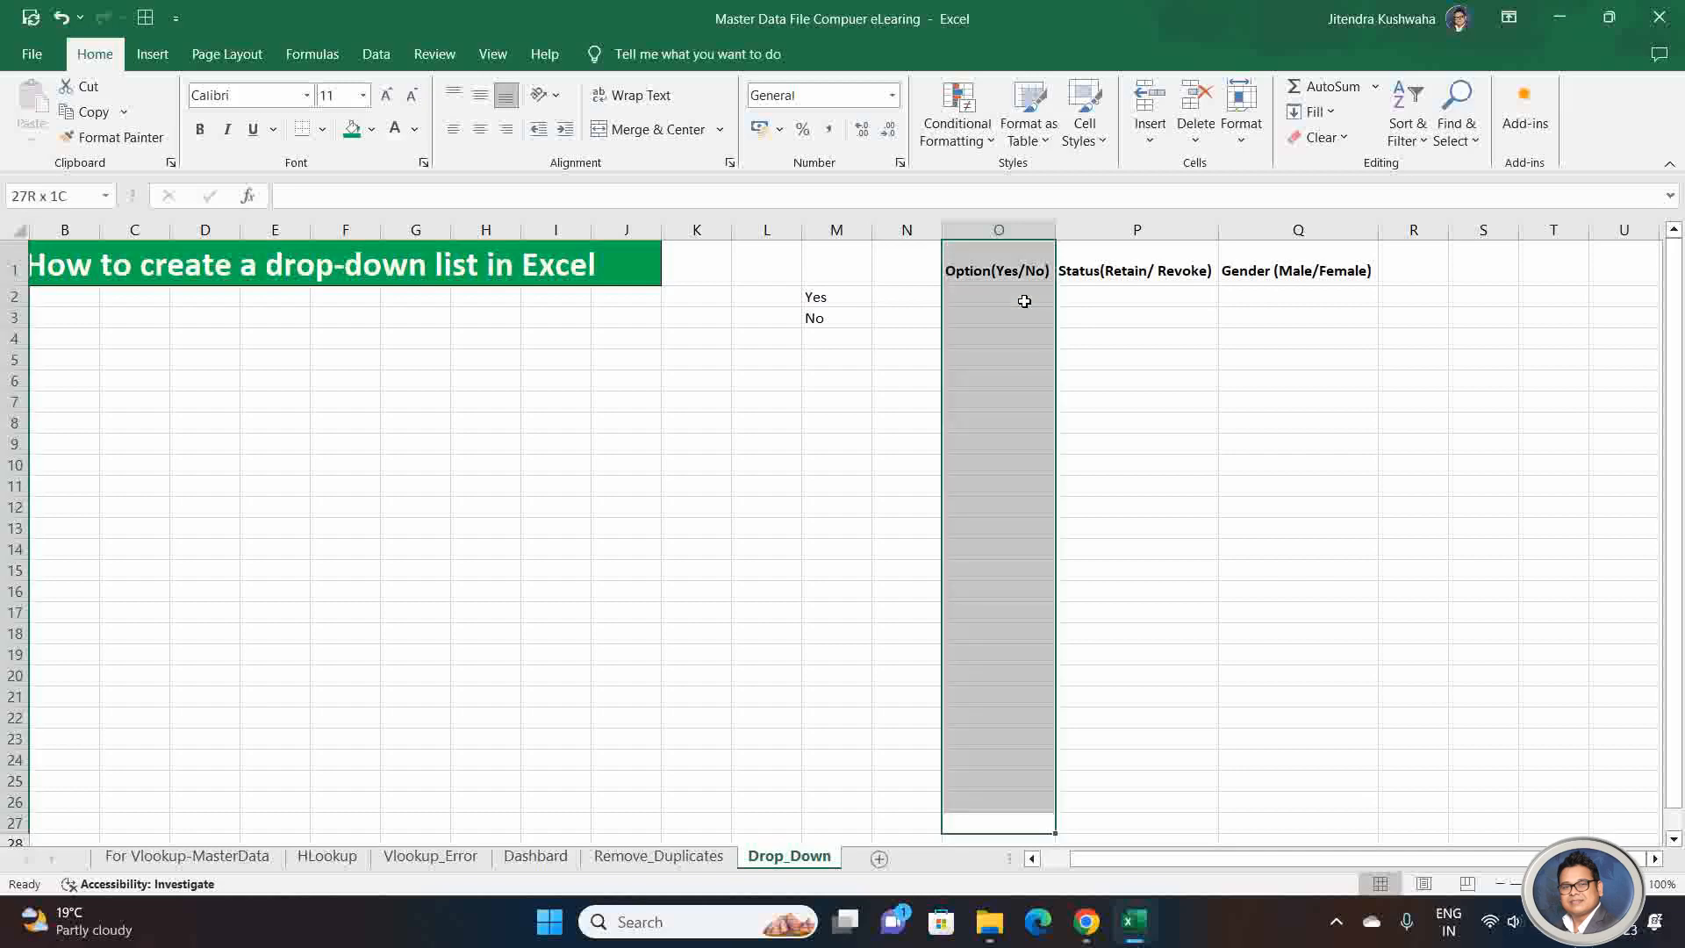
pyautogui.press('Up')
pyautogui.hotkey('ctrl', 'Up')
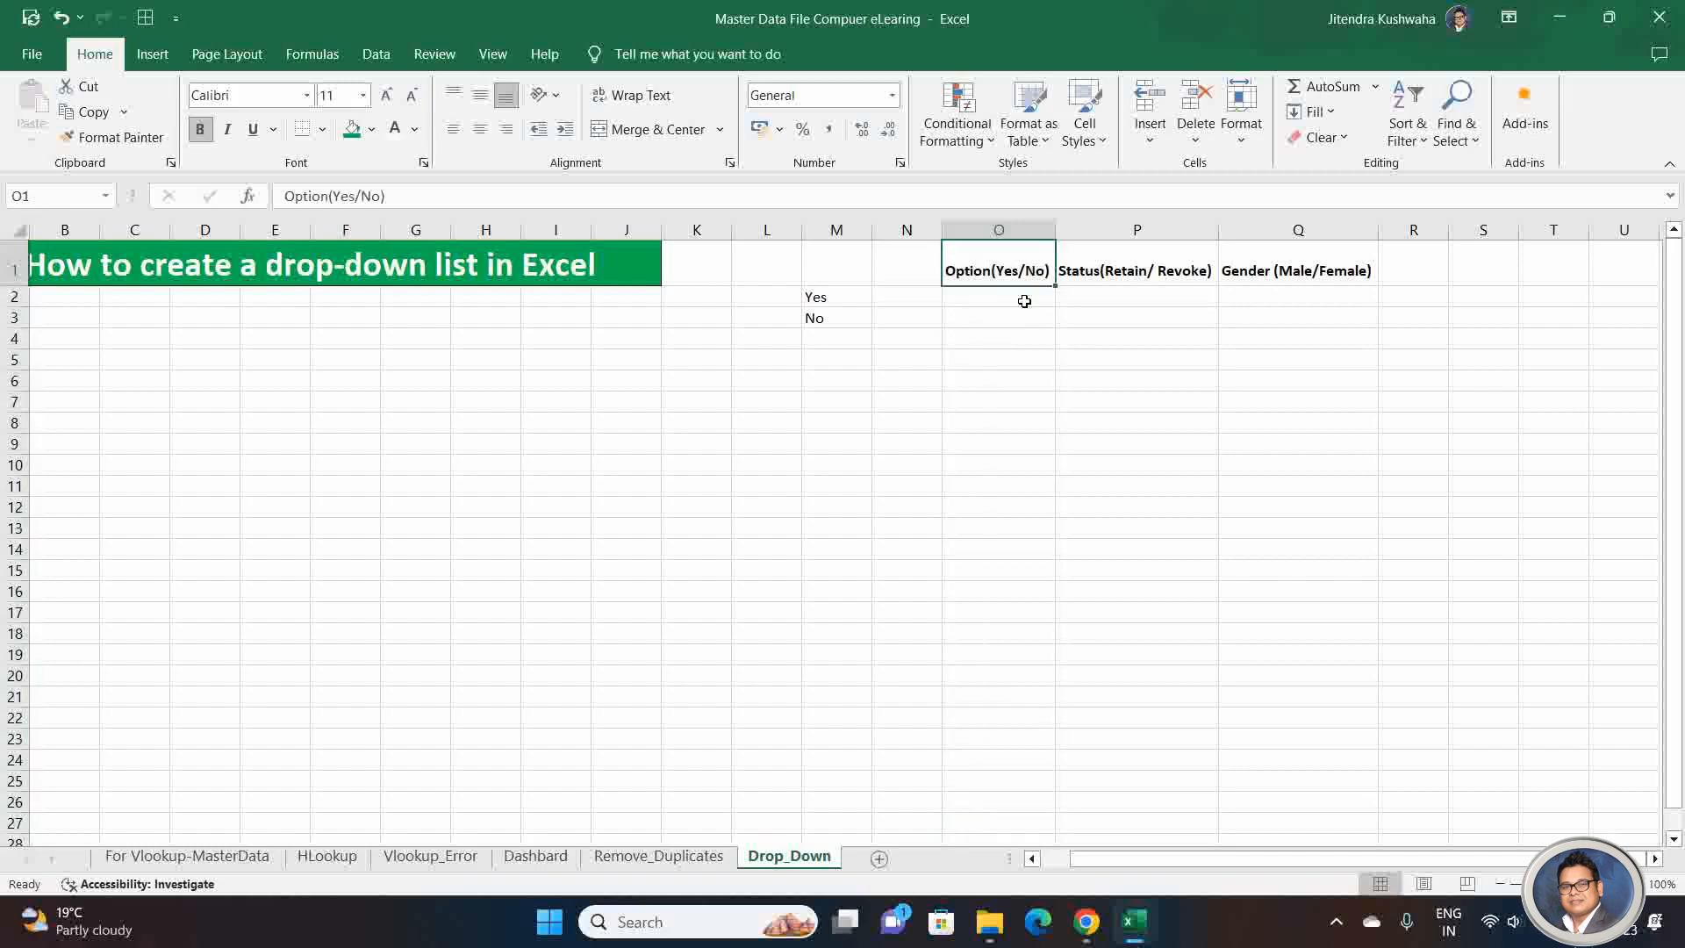
pyautogui.press('Down')
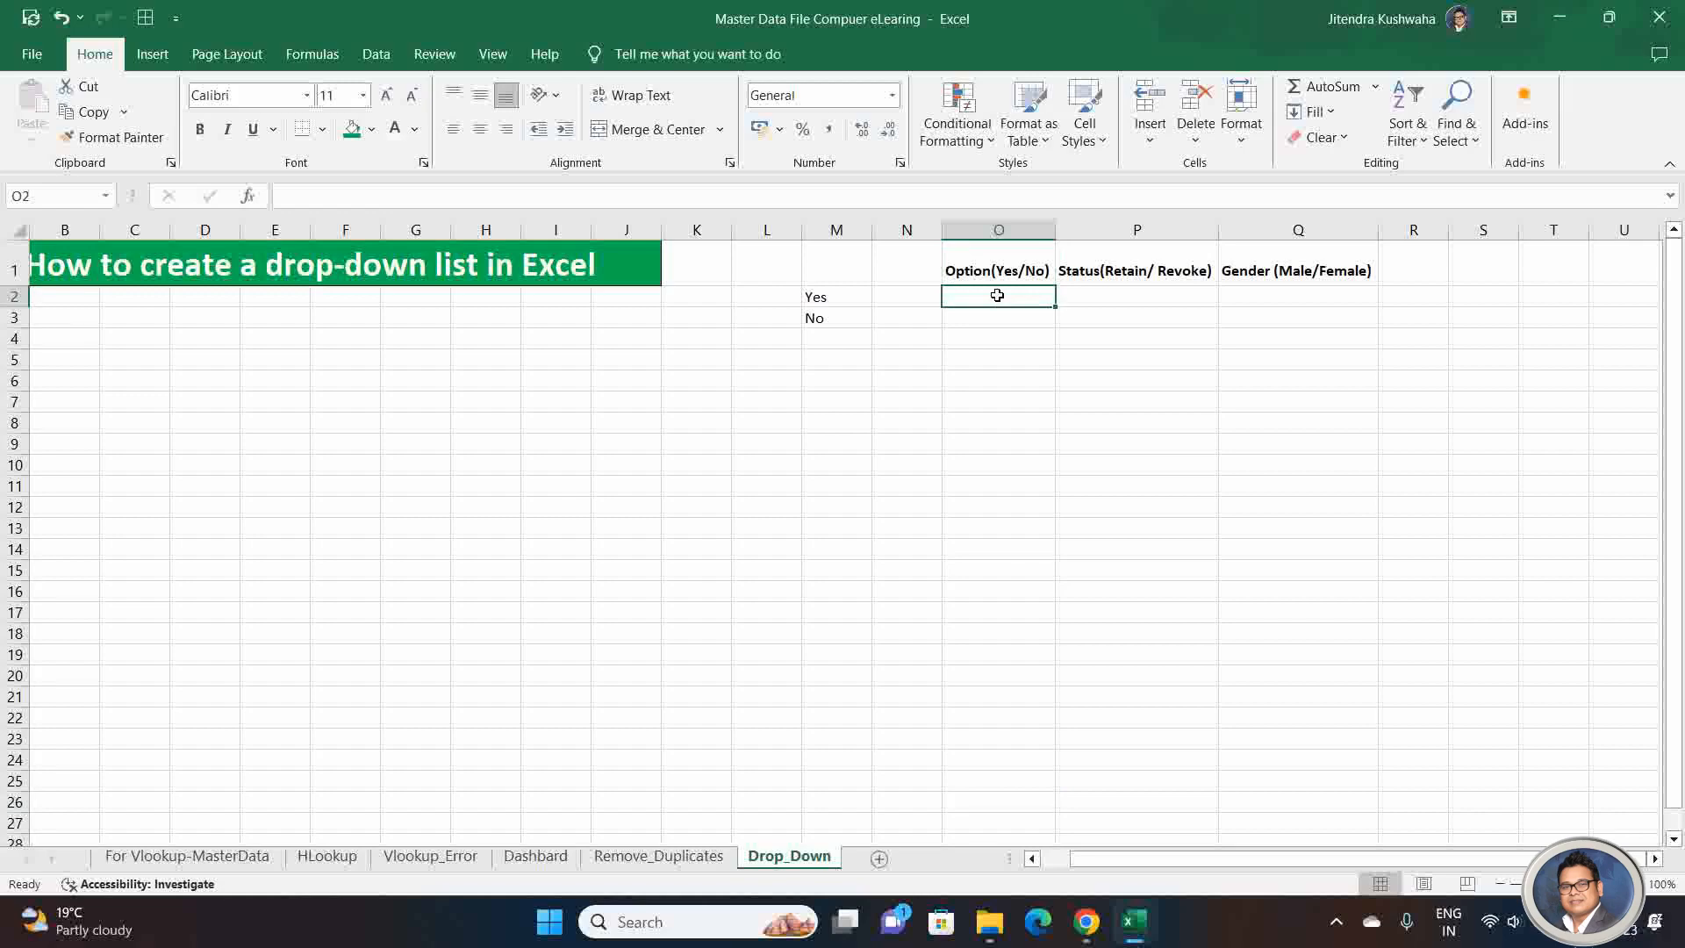
pyautogui.rightClick(998, 298)
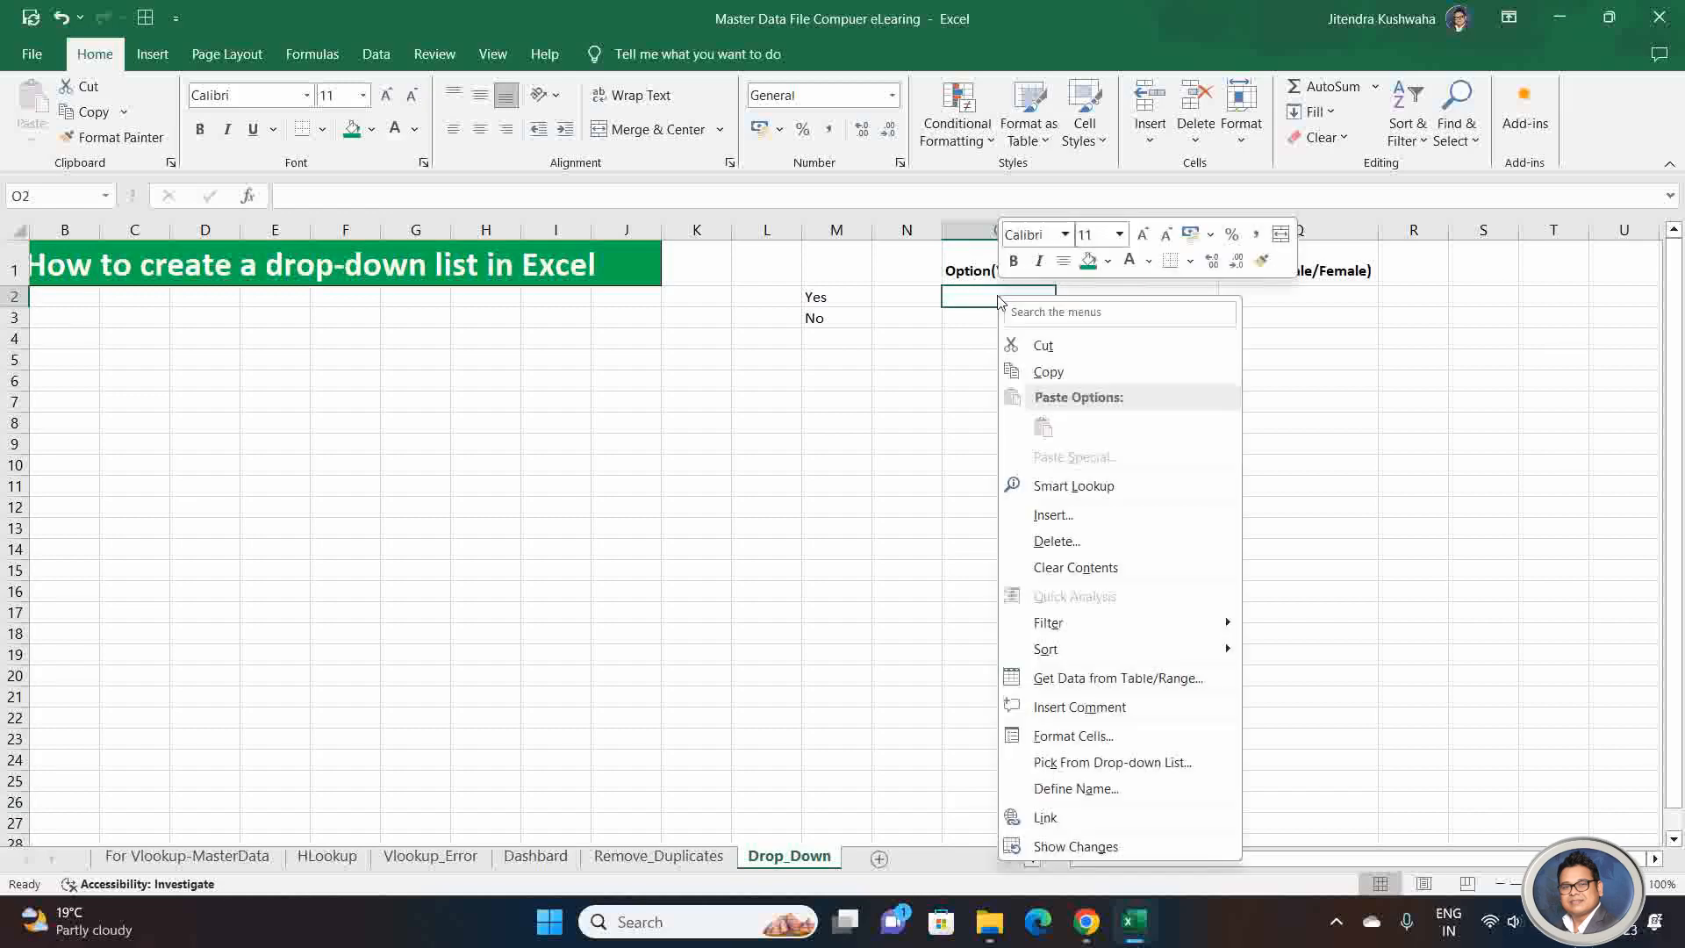
# Step: Open the Data Validation settings for cell O2 and move the dialog clear of the Yes and No source cells
pyautogui.click(997, 296)
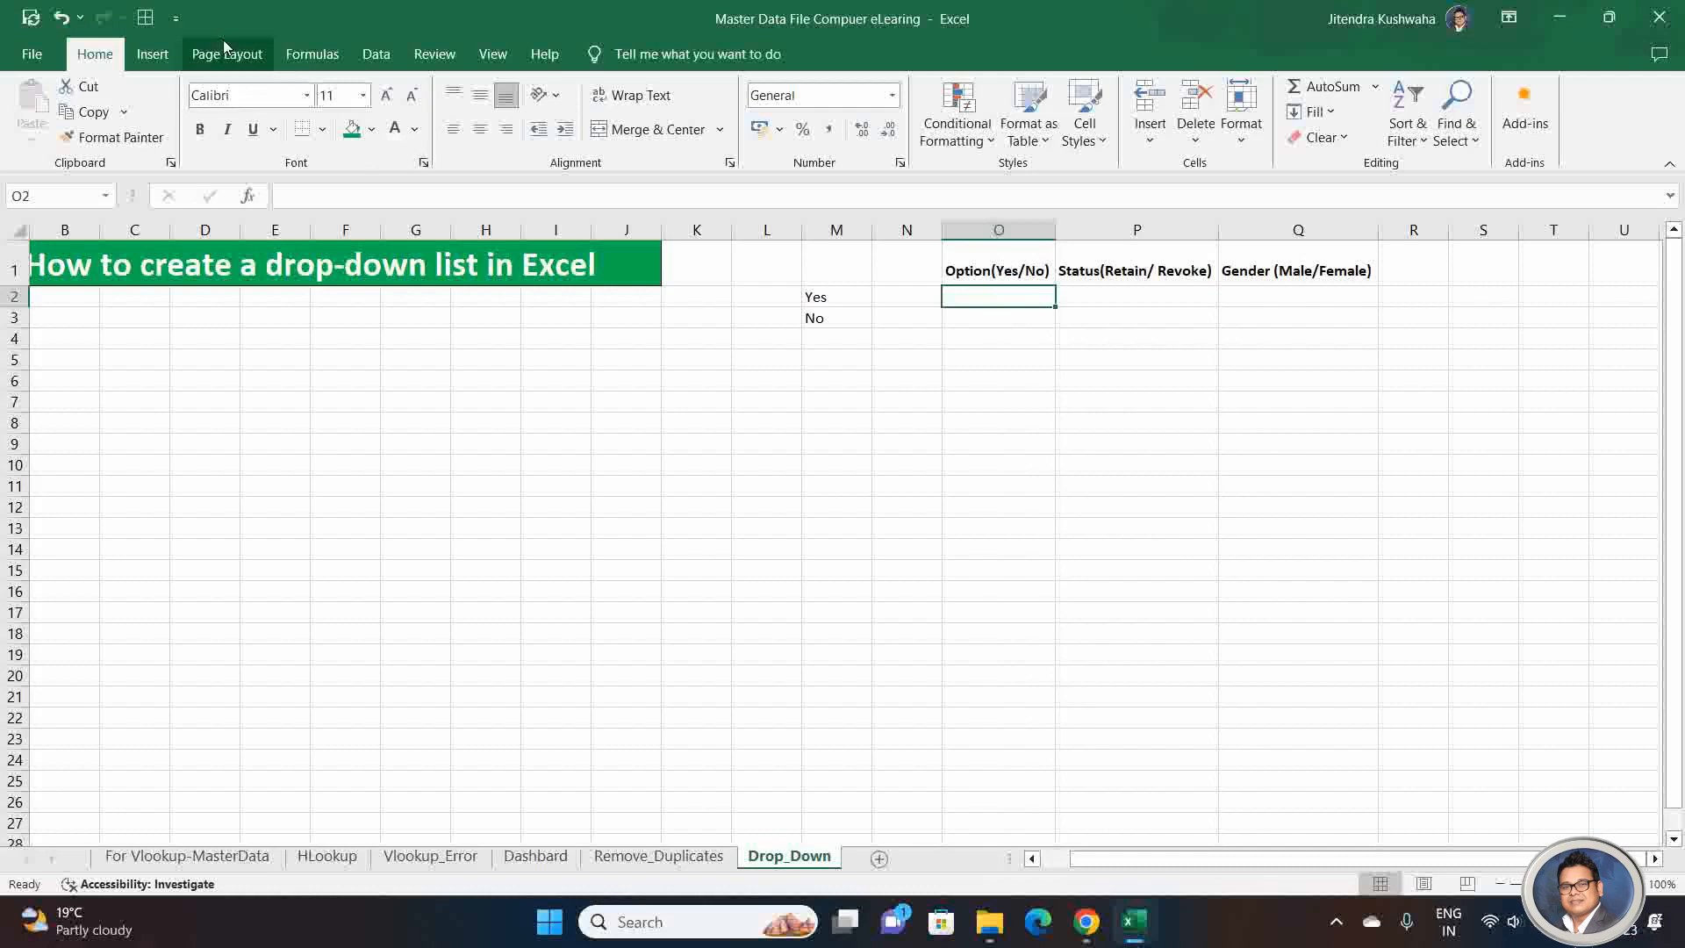
pyautogui.click(373, 58)
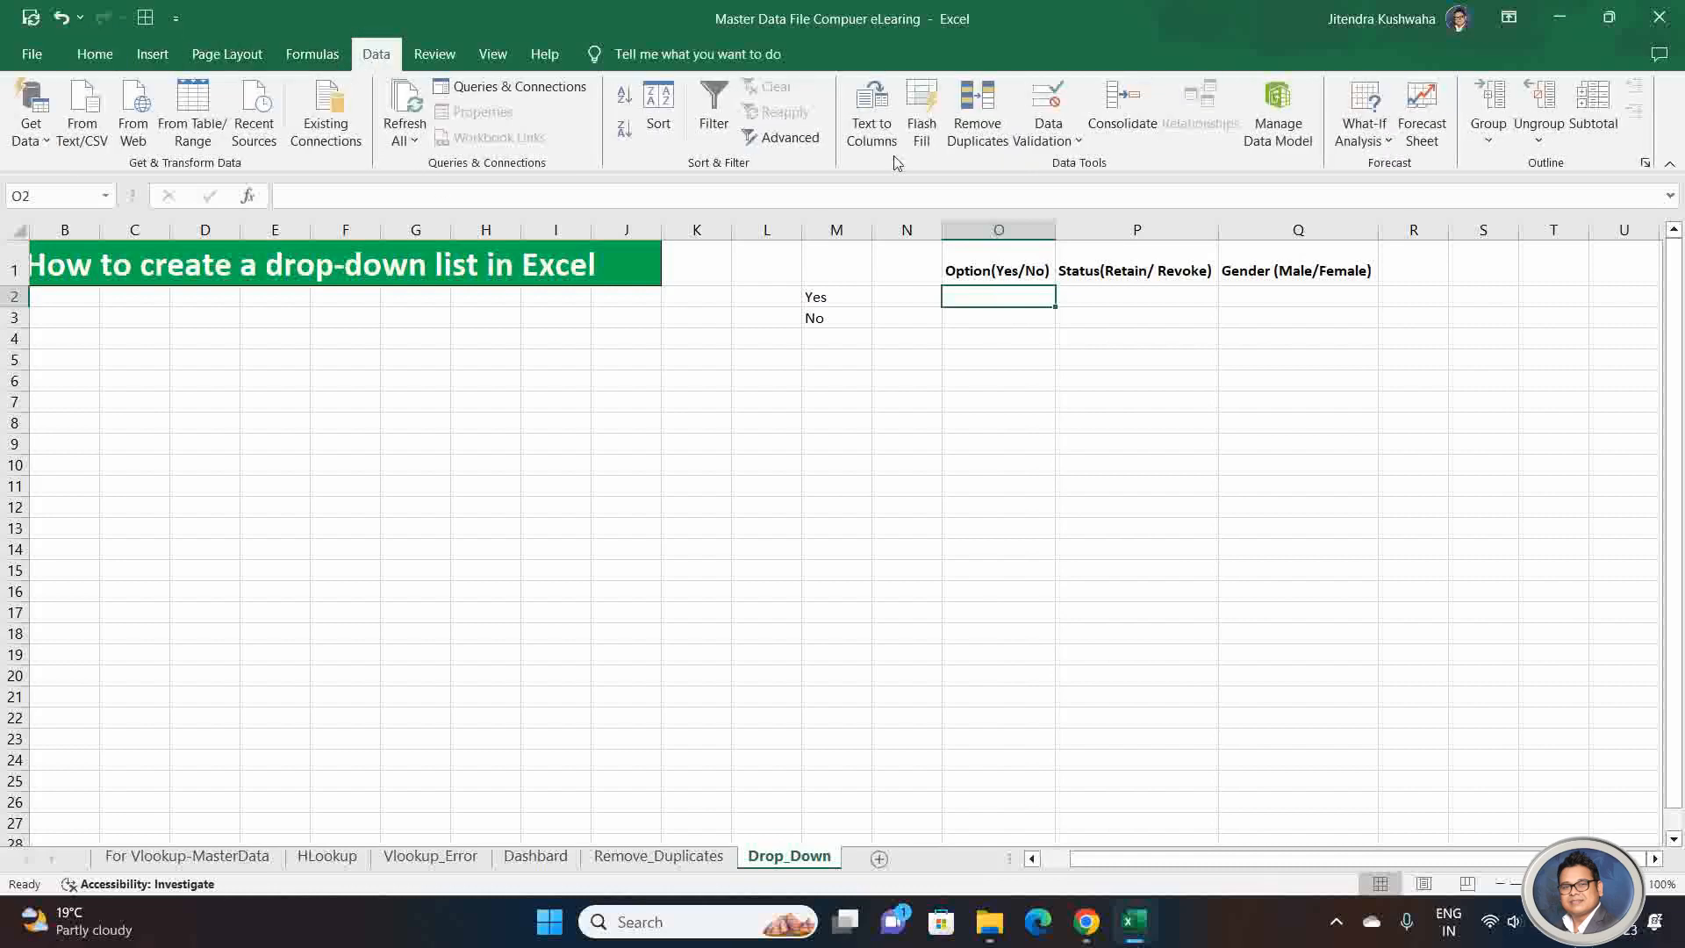
pyautogui.click(1049, 146)
pyautogui.click(1049, 146)
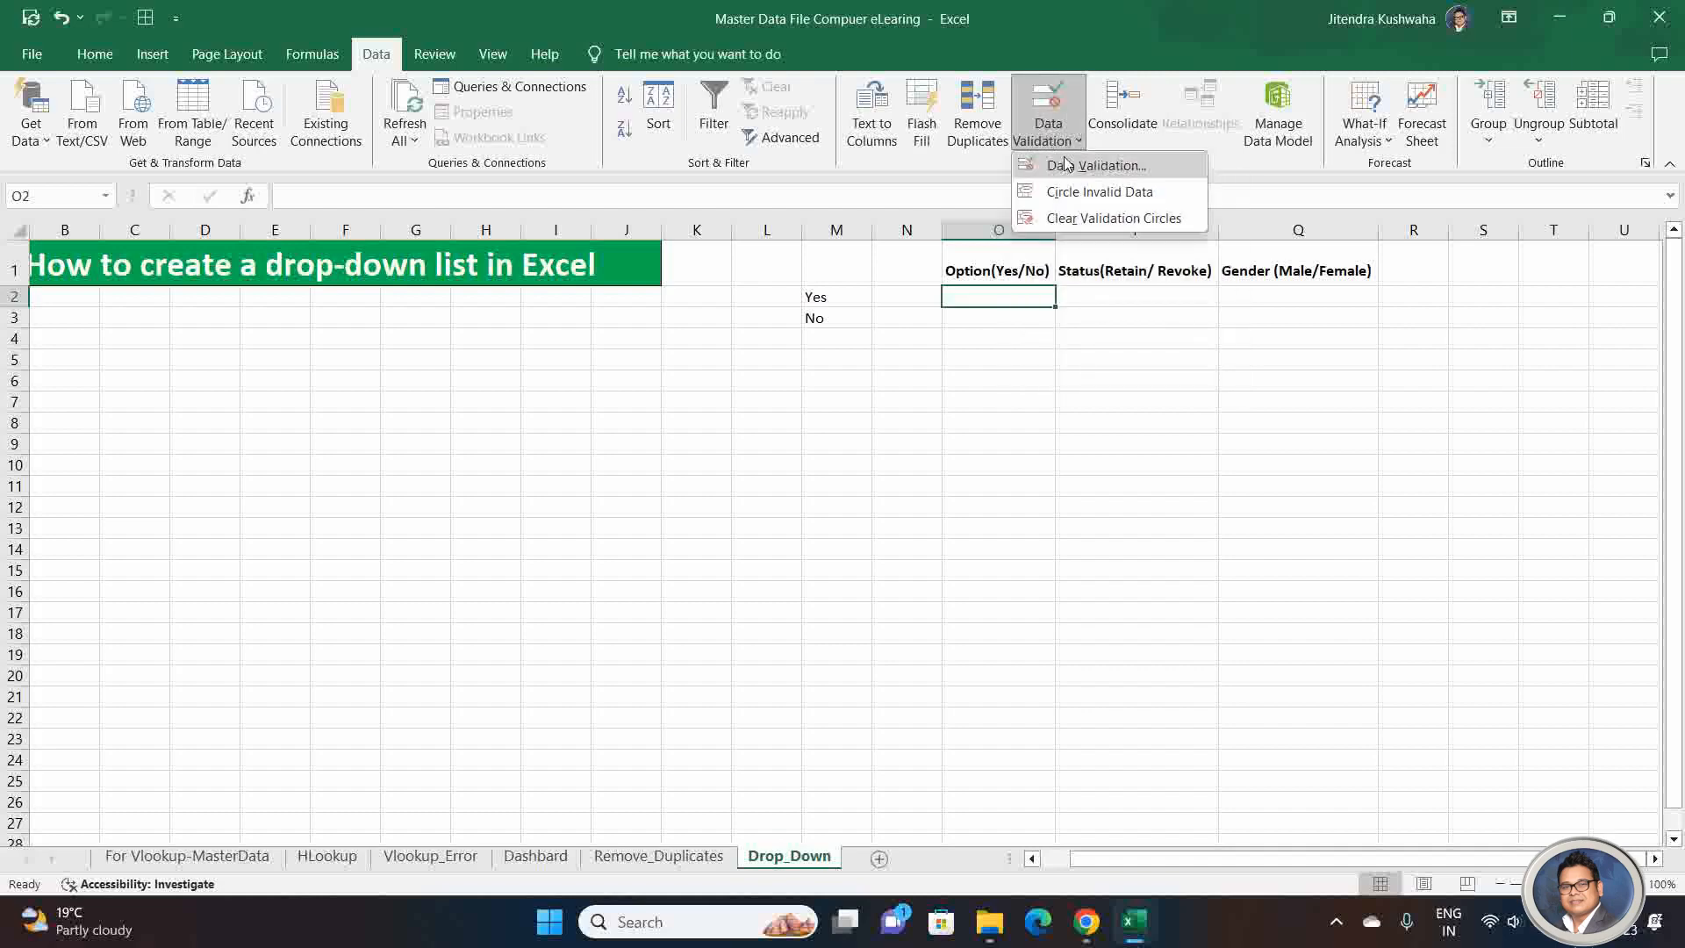
pyautogui.click(1089, 169)
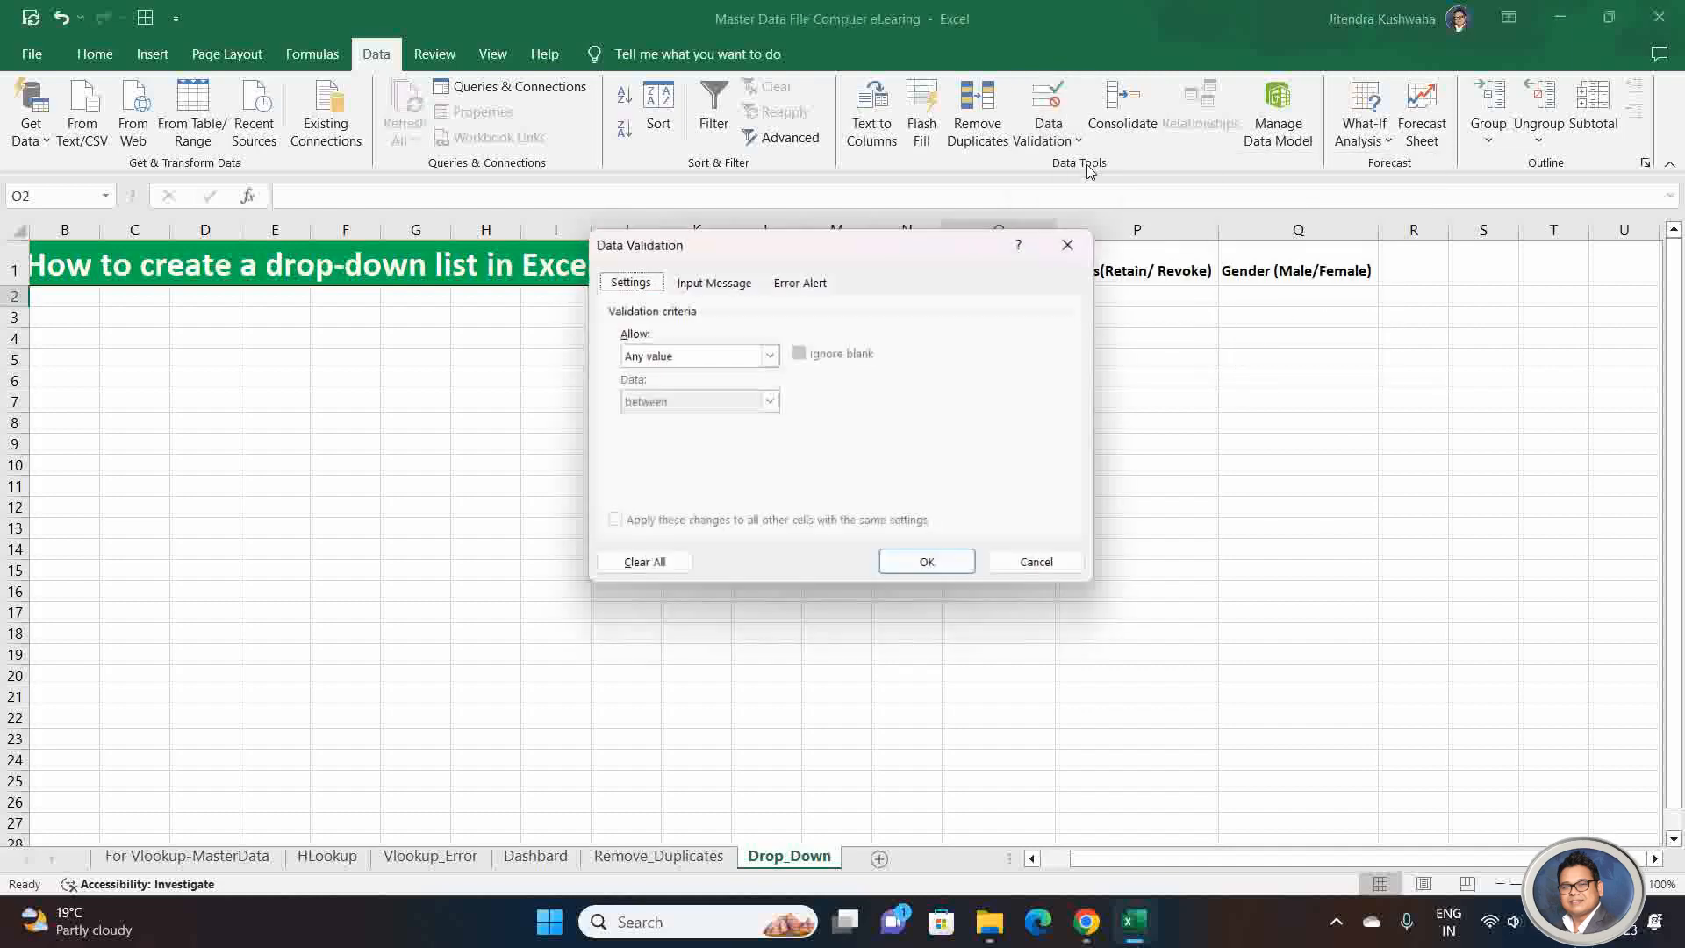
pyautogui.moveTo(853, 250); pyautogui.dragTo(1296, 309)
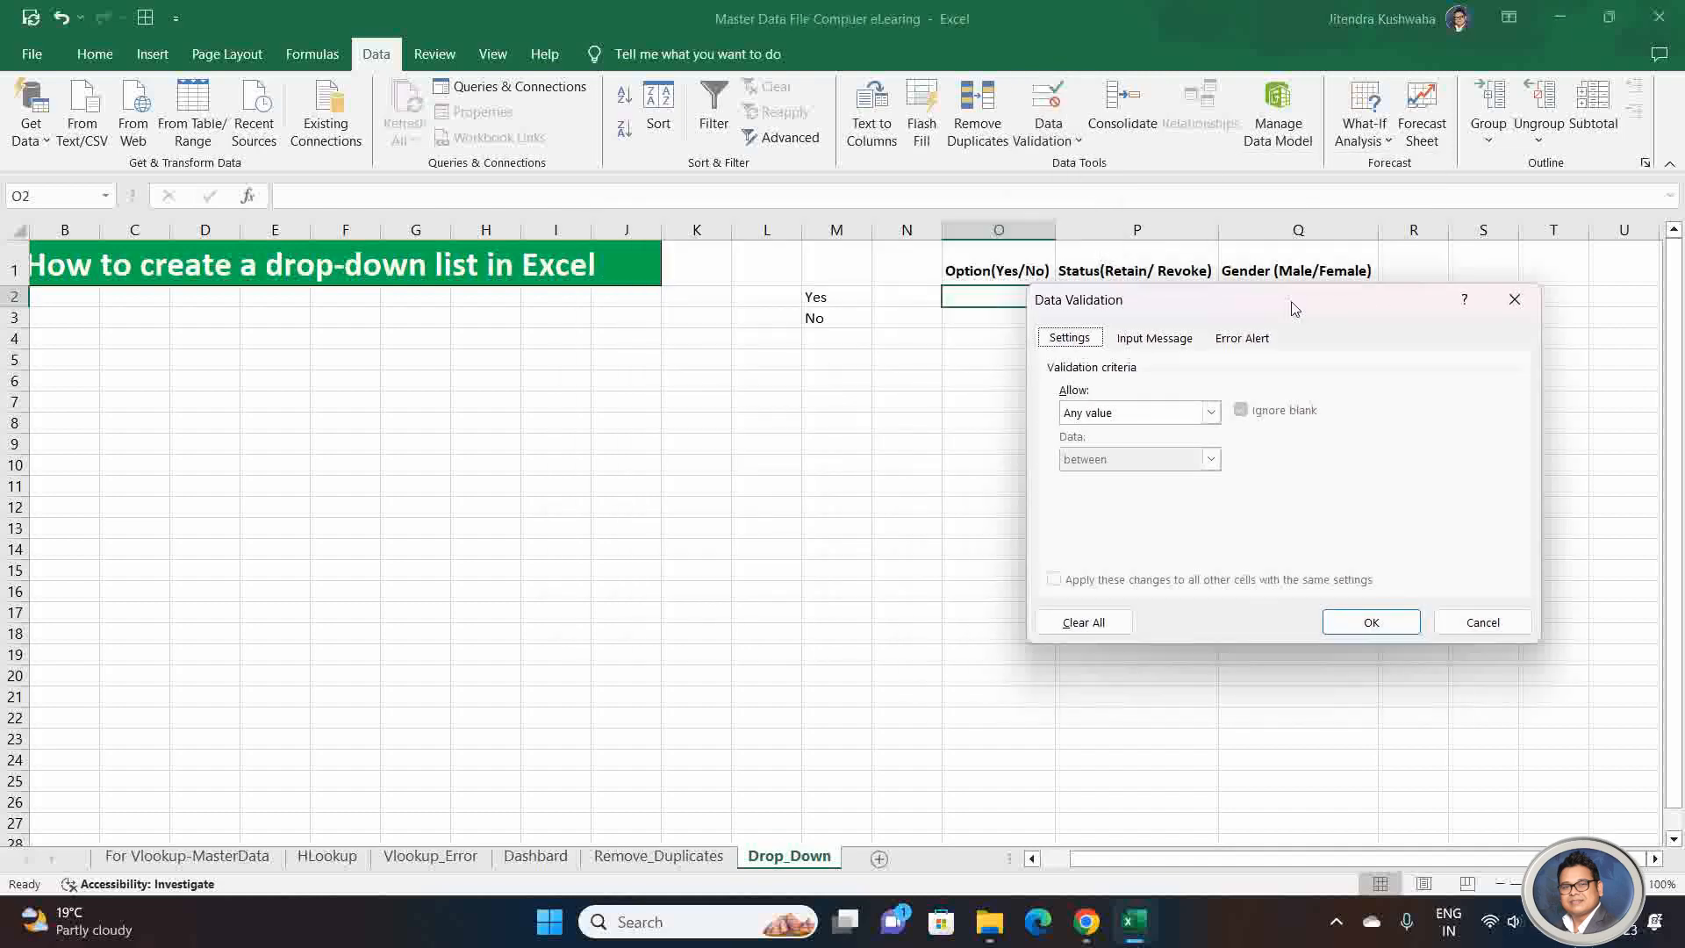
# Step: Try the Whole number, Decimal, Date and Custom validation types in turn for cell O2
pyautogui.click(1216, 415)
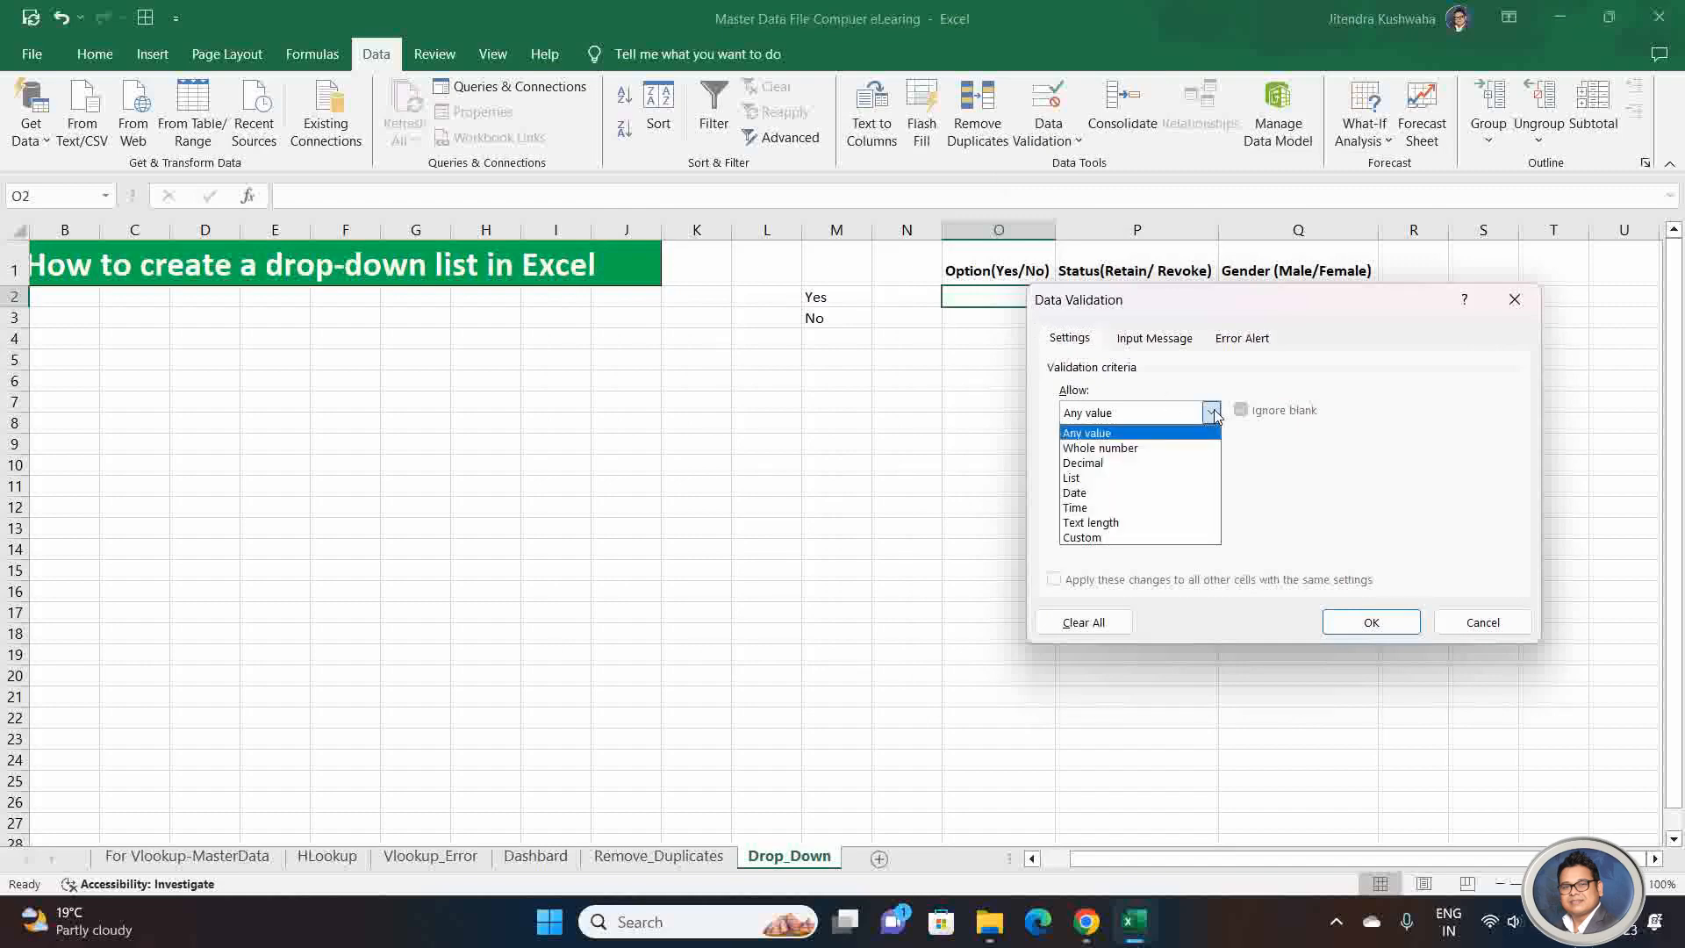
pyautogui.click(1165, 448)
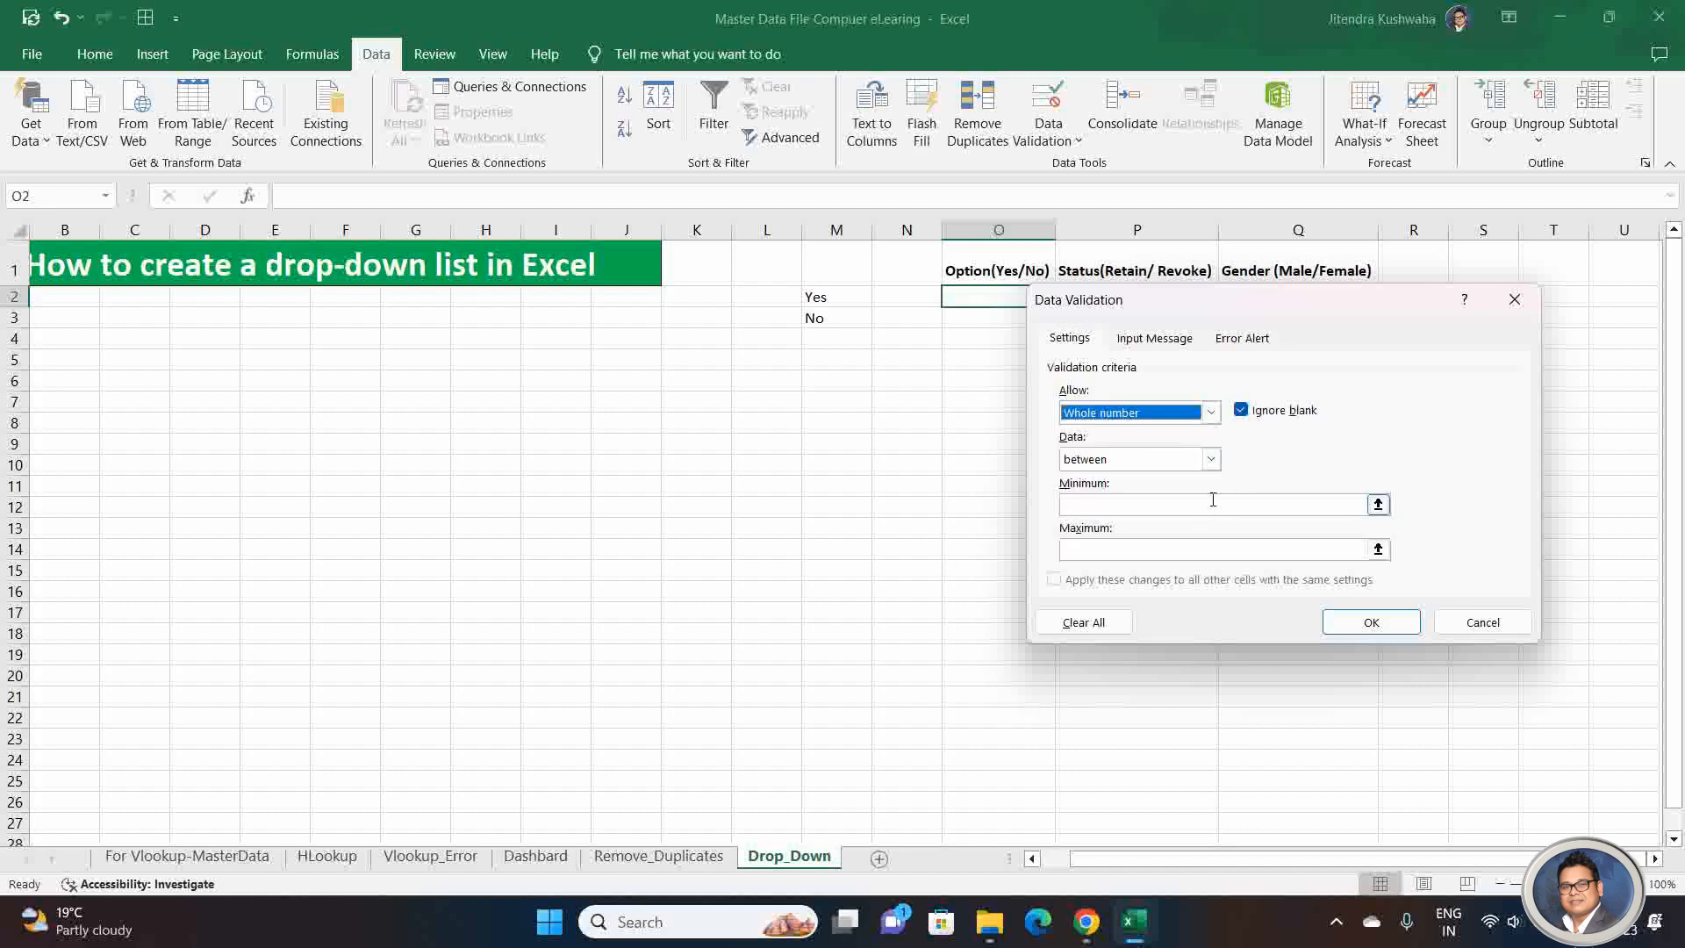
pyautogui.click(1210, 412)
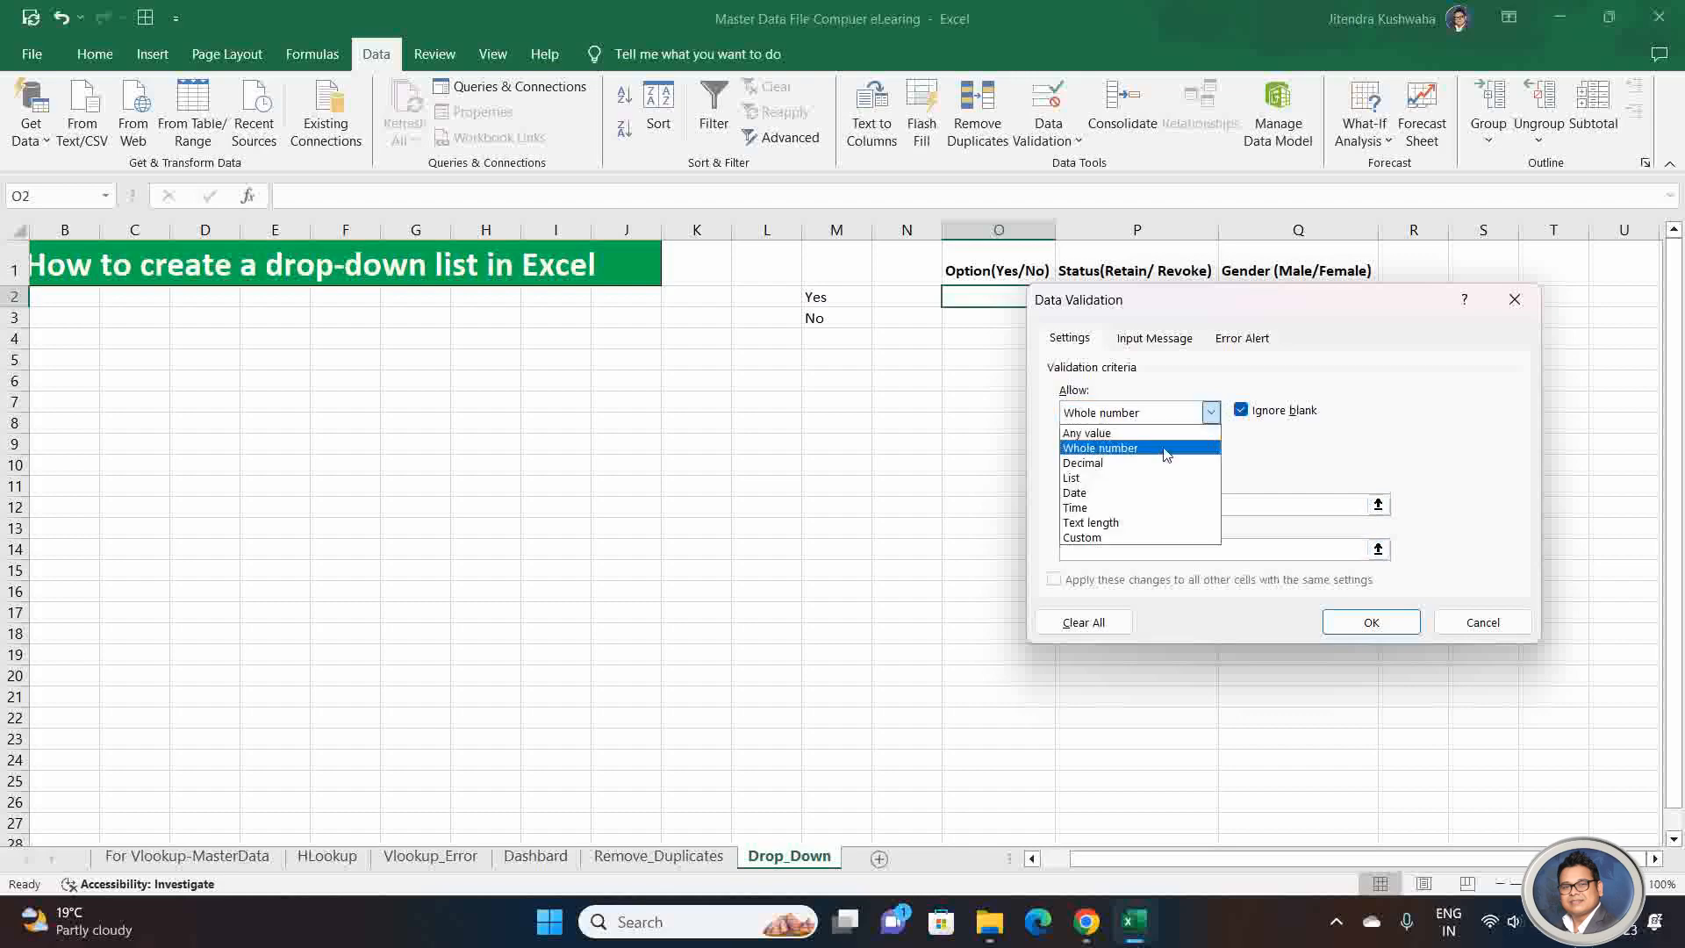
pyautogui.click(1162, 463)
pyautogui.click(1211, 413)
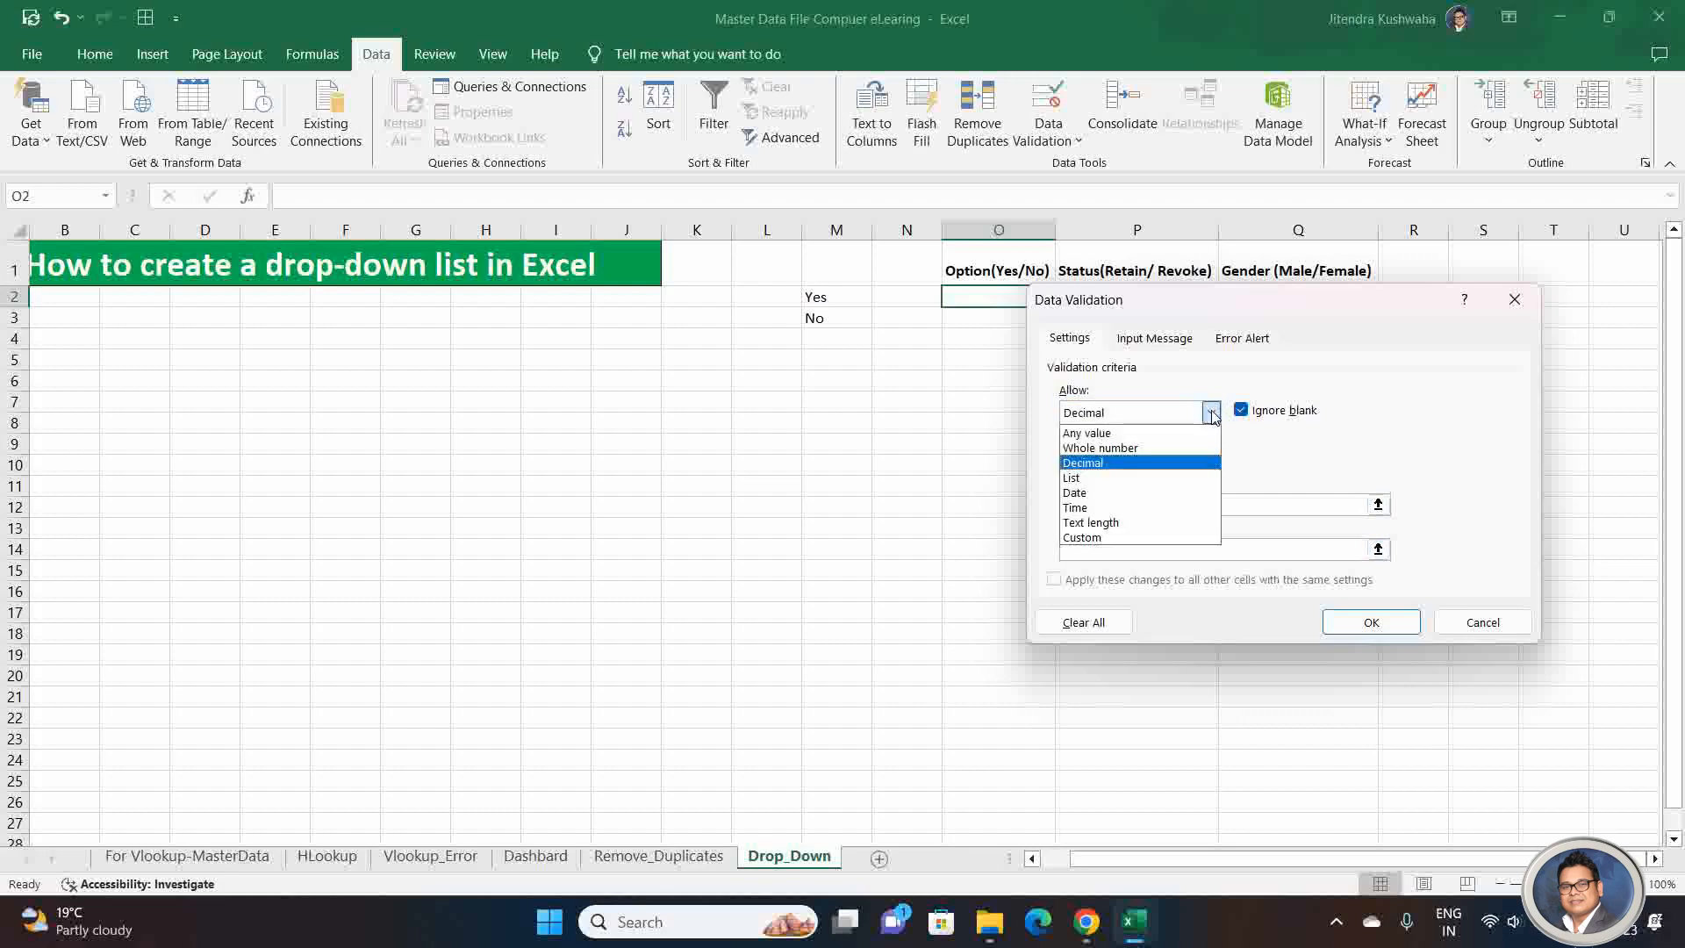
pyautogui.click(1128, 493)
pyautogui.click(1211, 412)
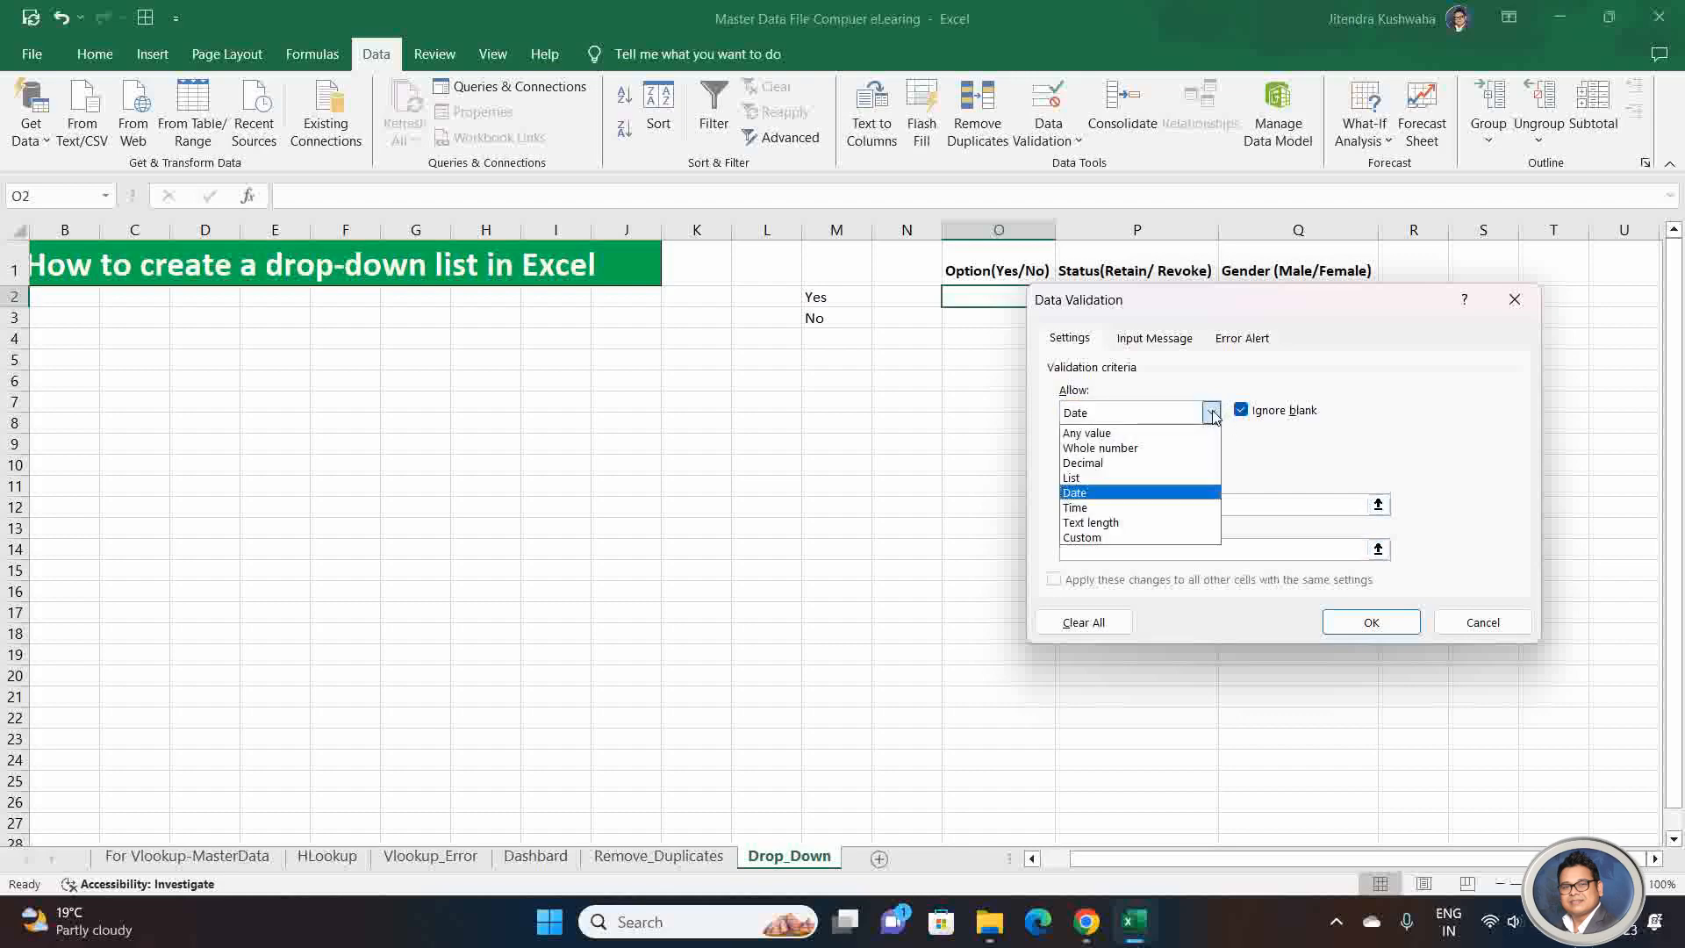
pyautogui.click(1127, 537)
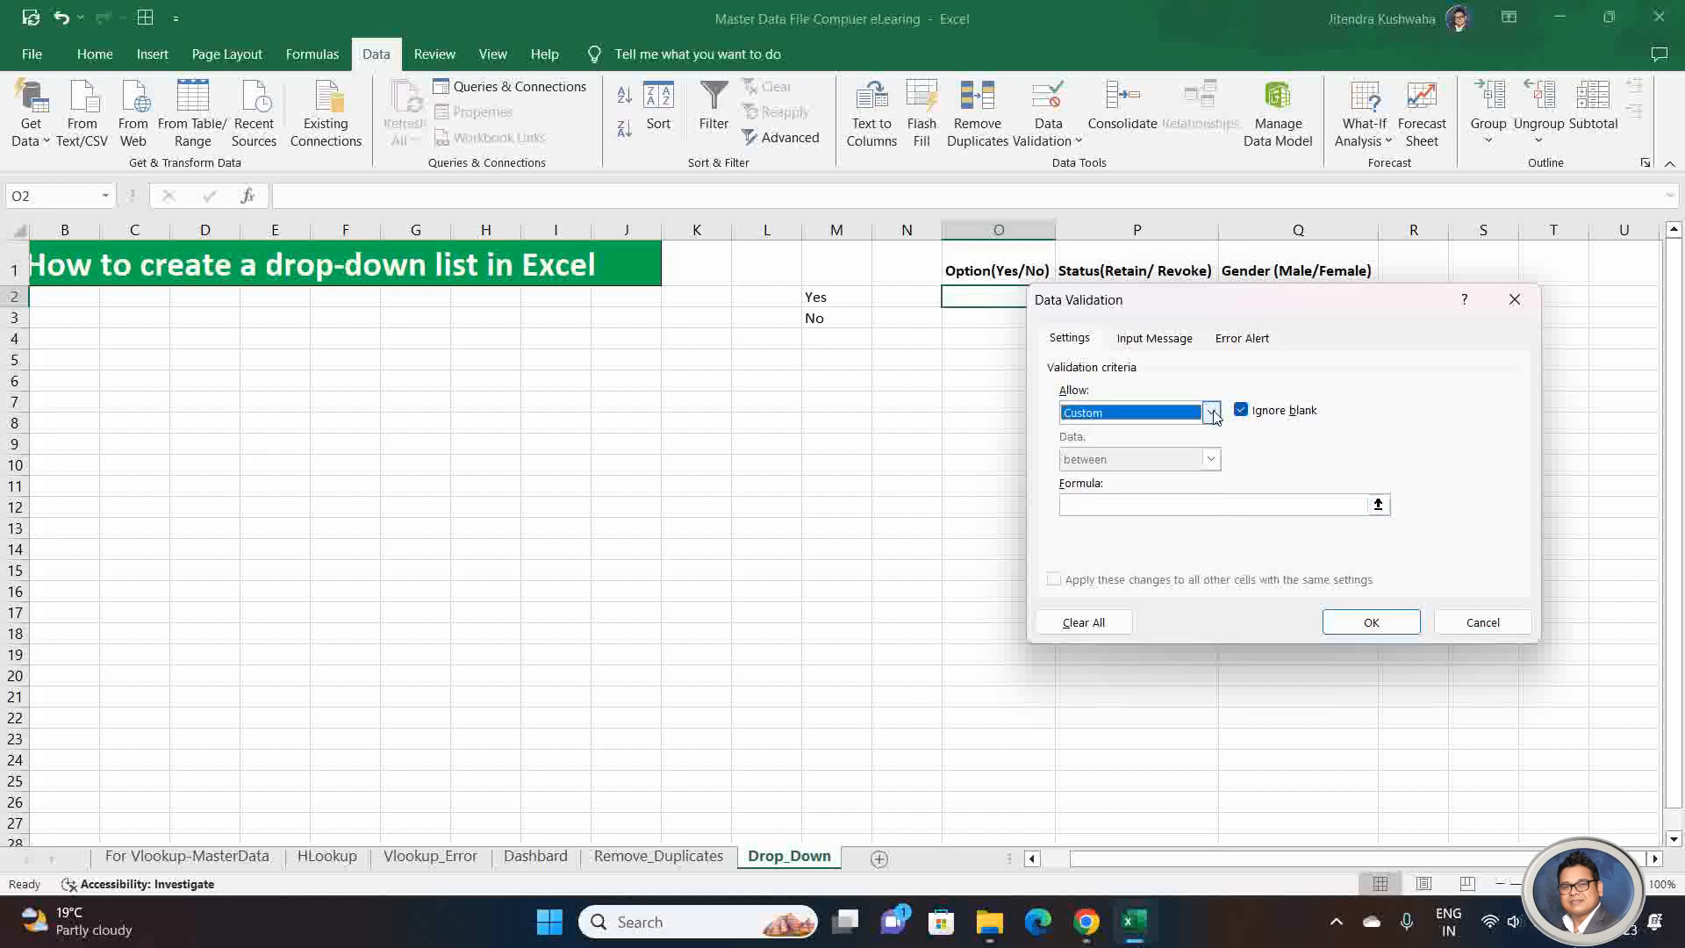
# Step: Allow only a List in cell O2, with cells =$M$2:$M$3 as the source, and apply the validation
pyautogui.click(1211, 413)
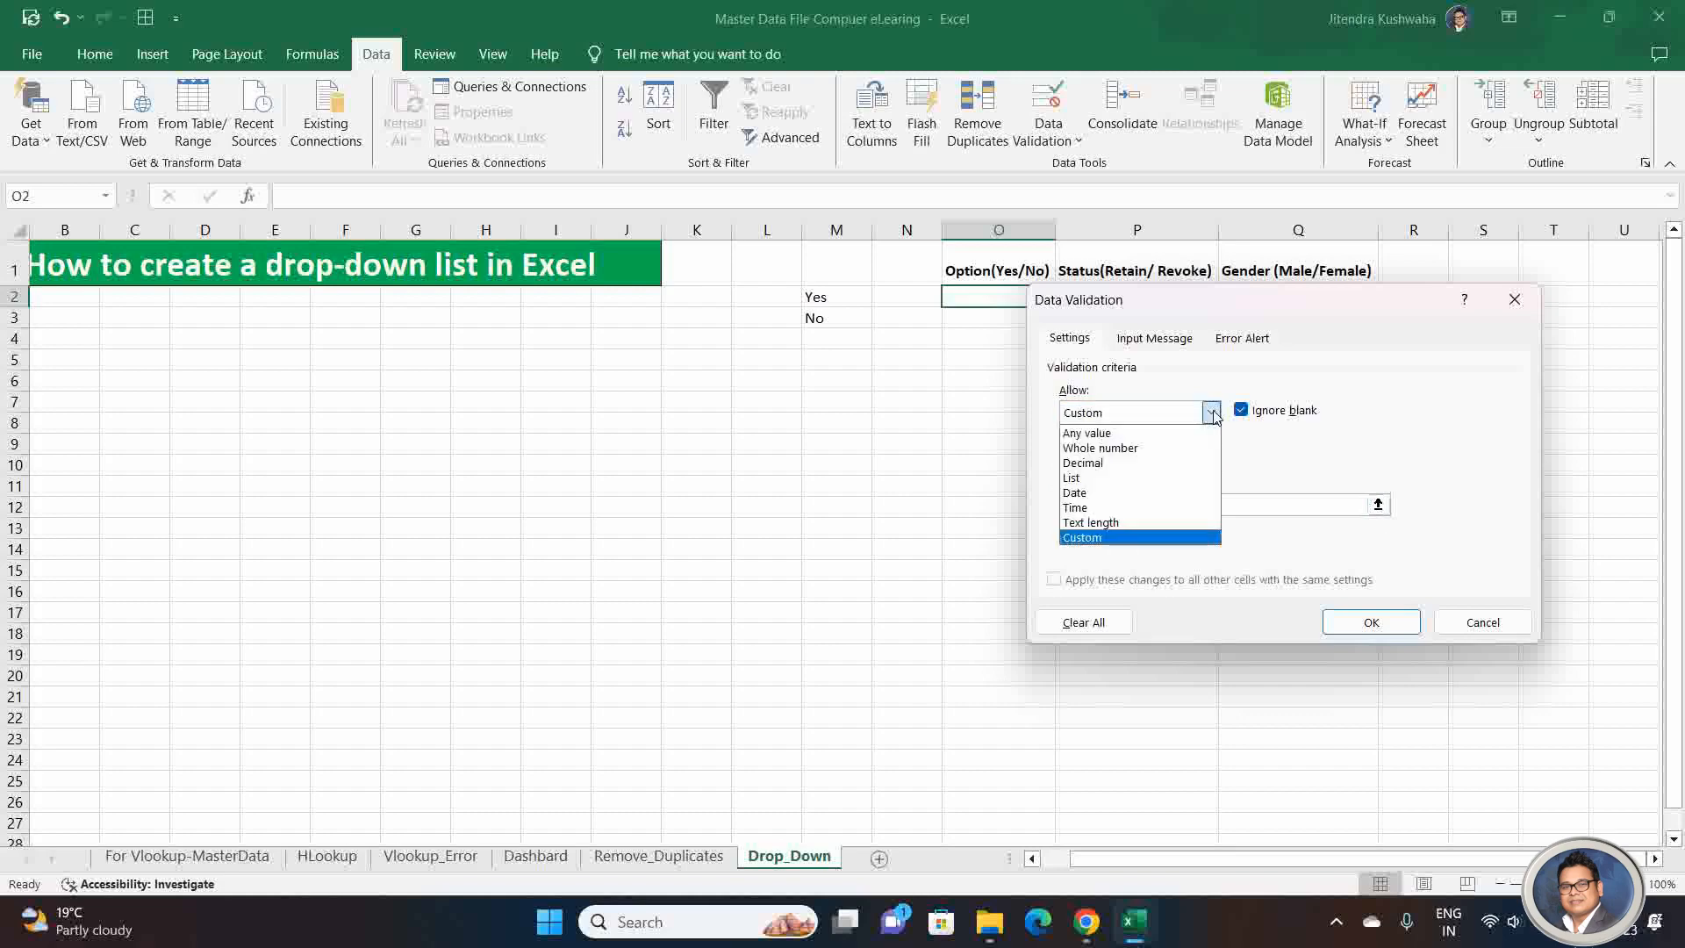
pyautogui.click(1114, 479)
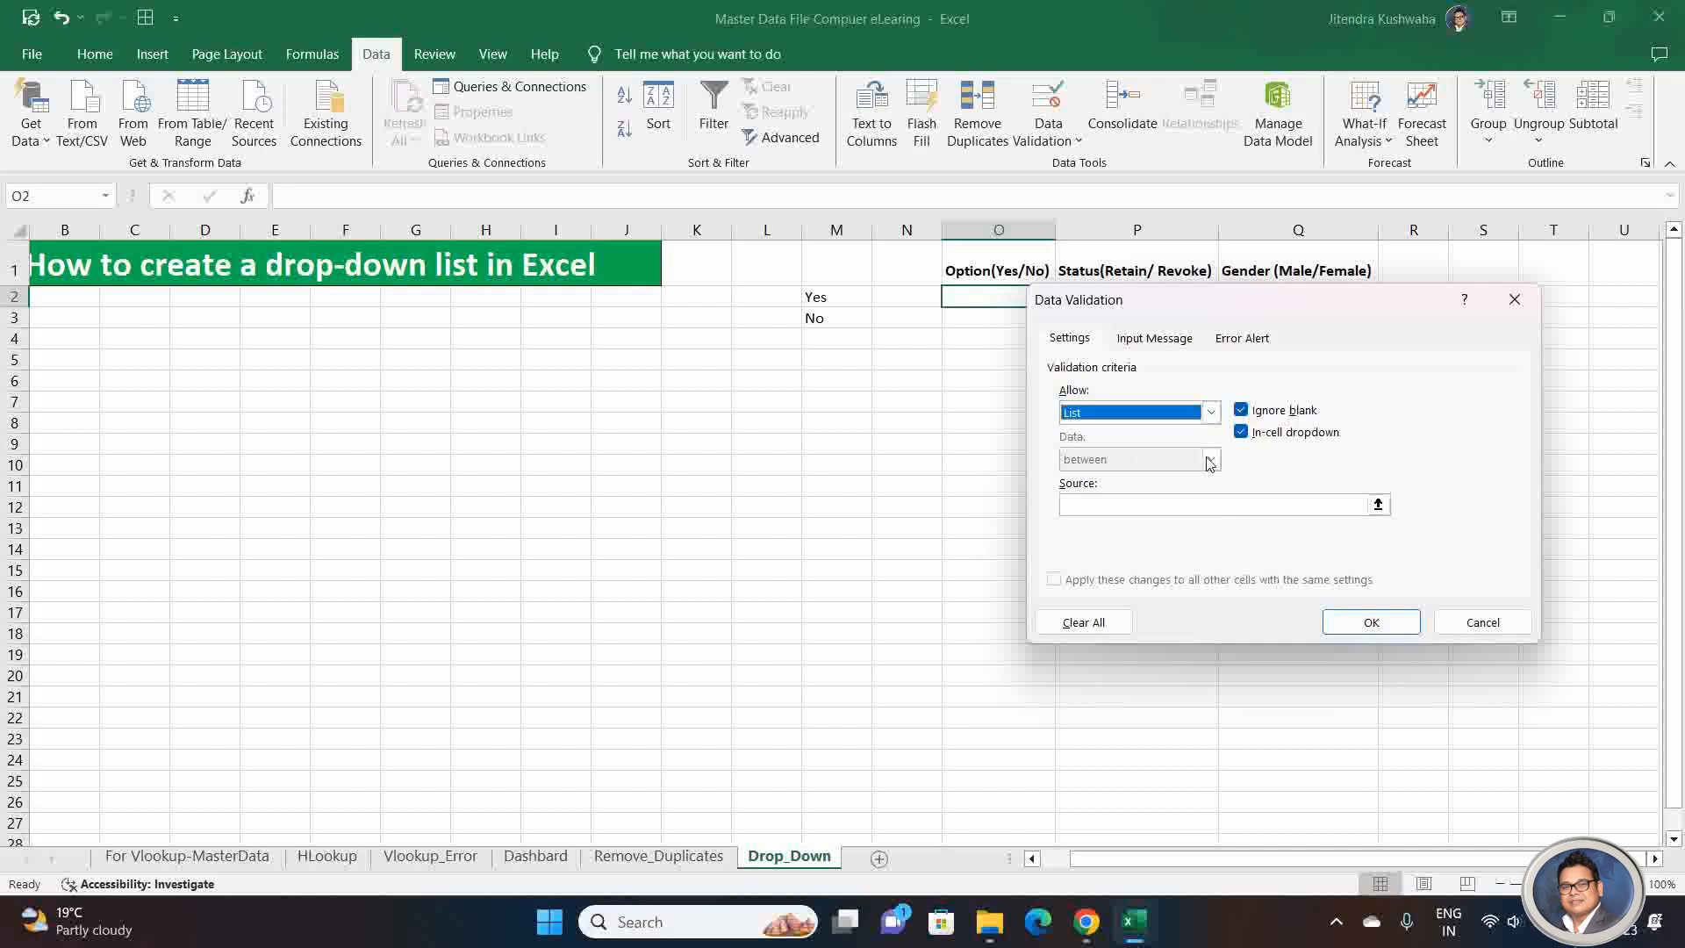
pyautogui.click(1378, 506)
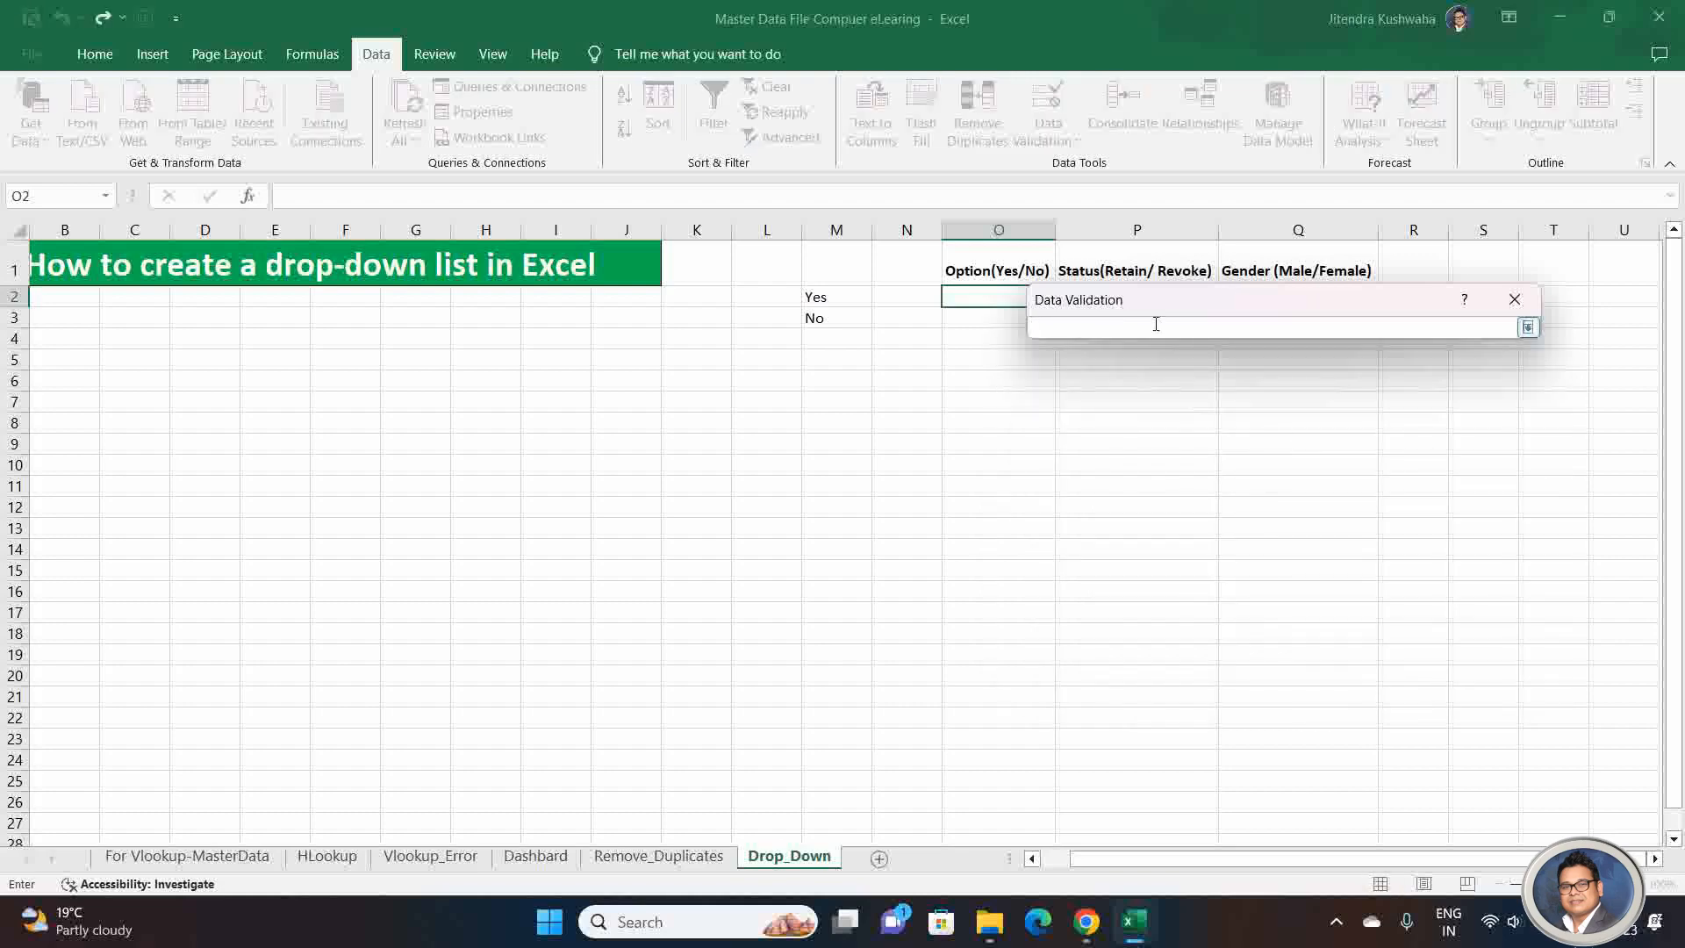
pyautogui.click(1528, 327)
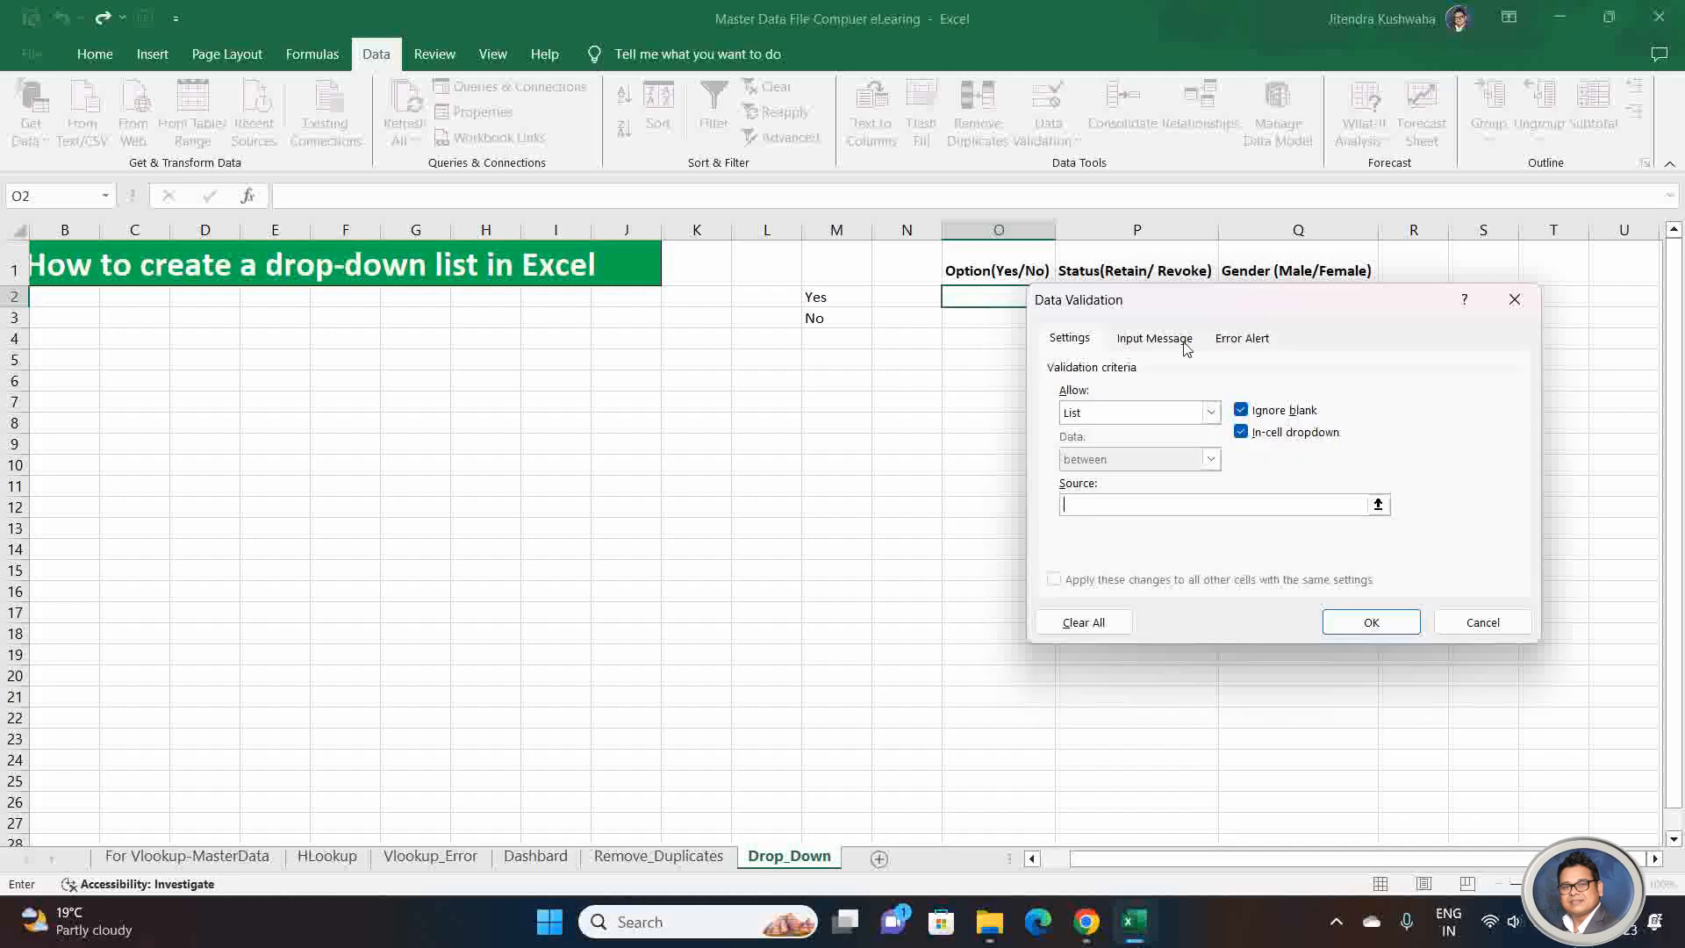
pyautogui.click(1378, 504)
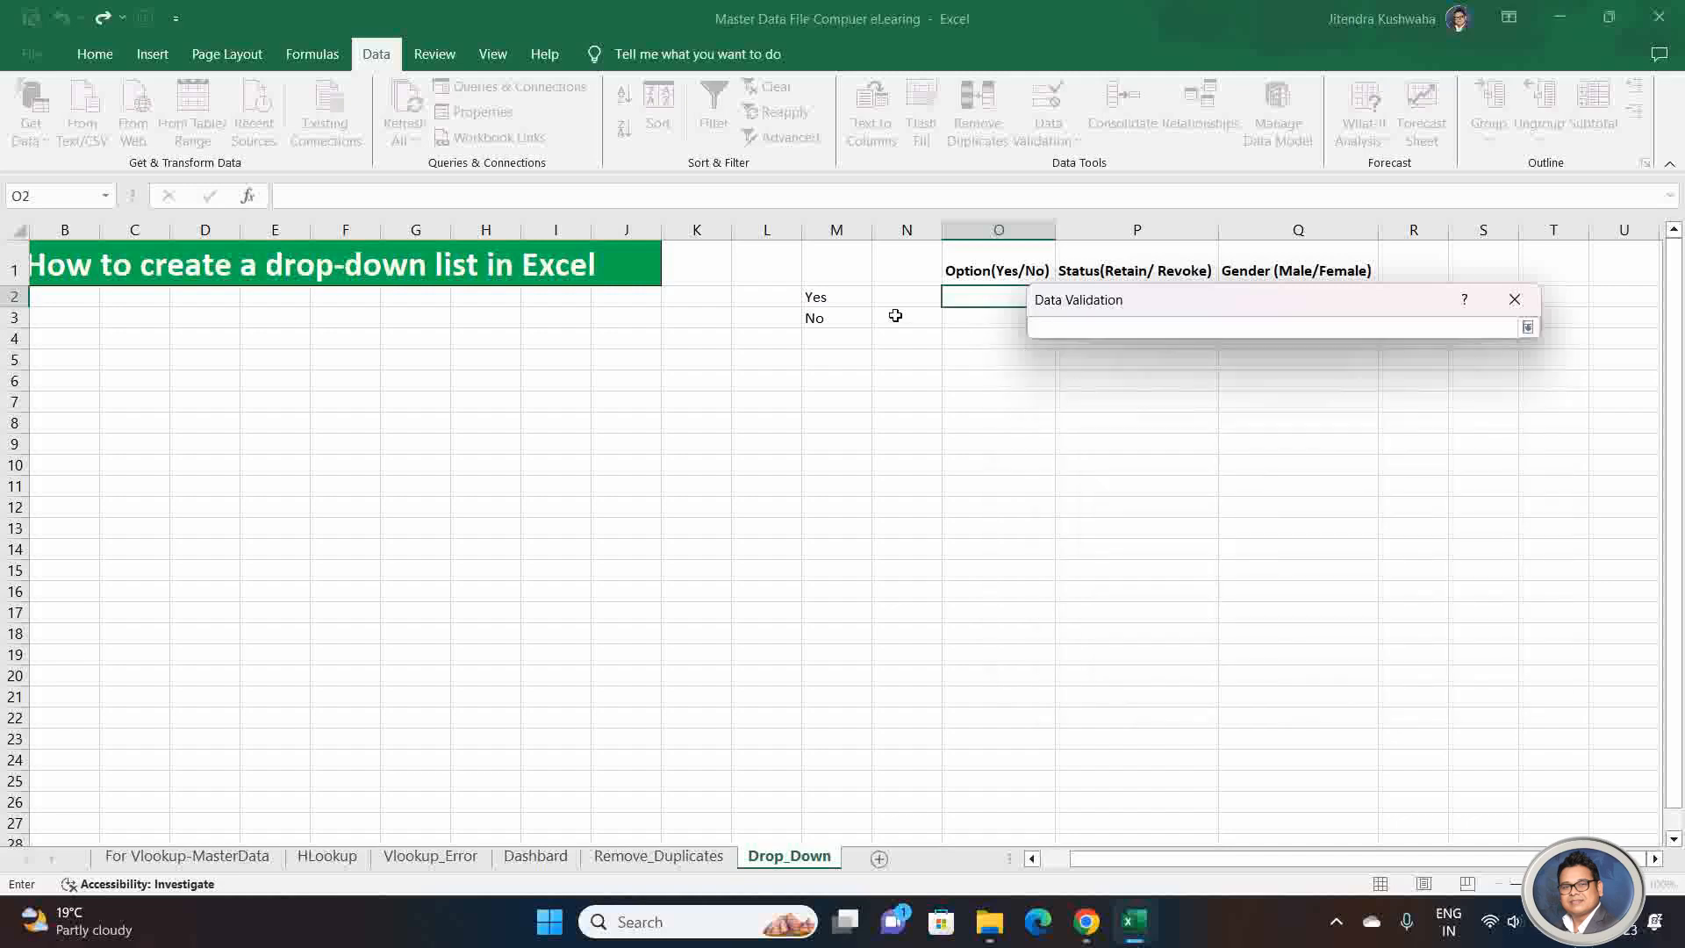
pyautogui.click(832, 297)
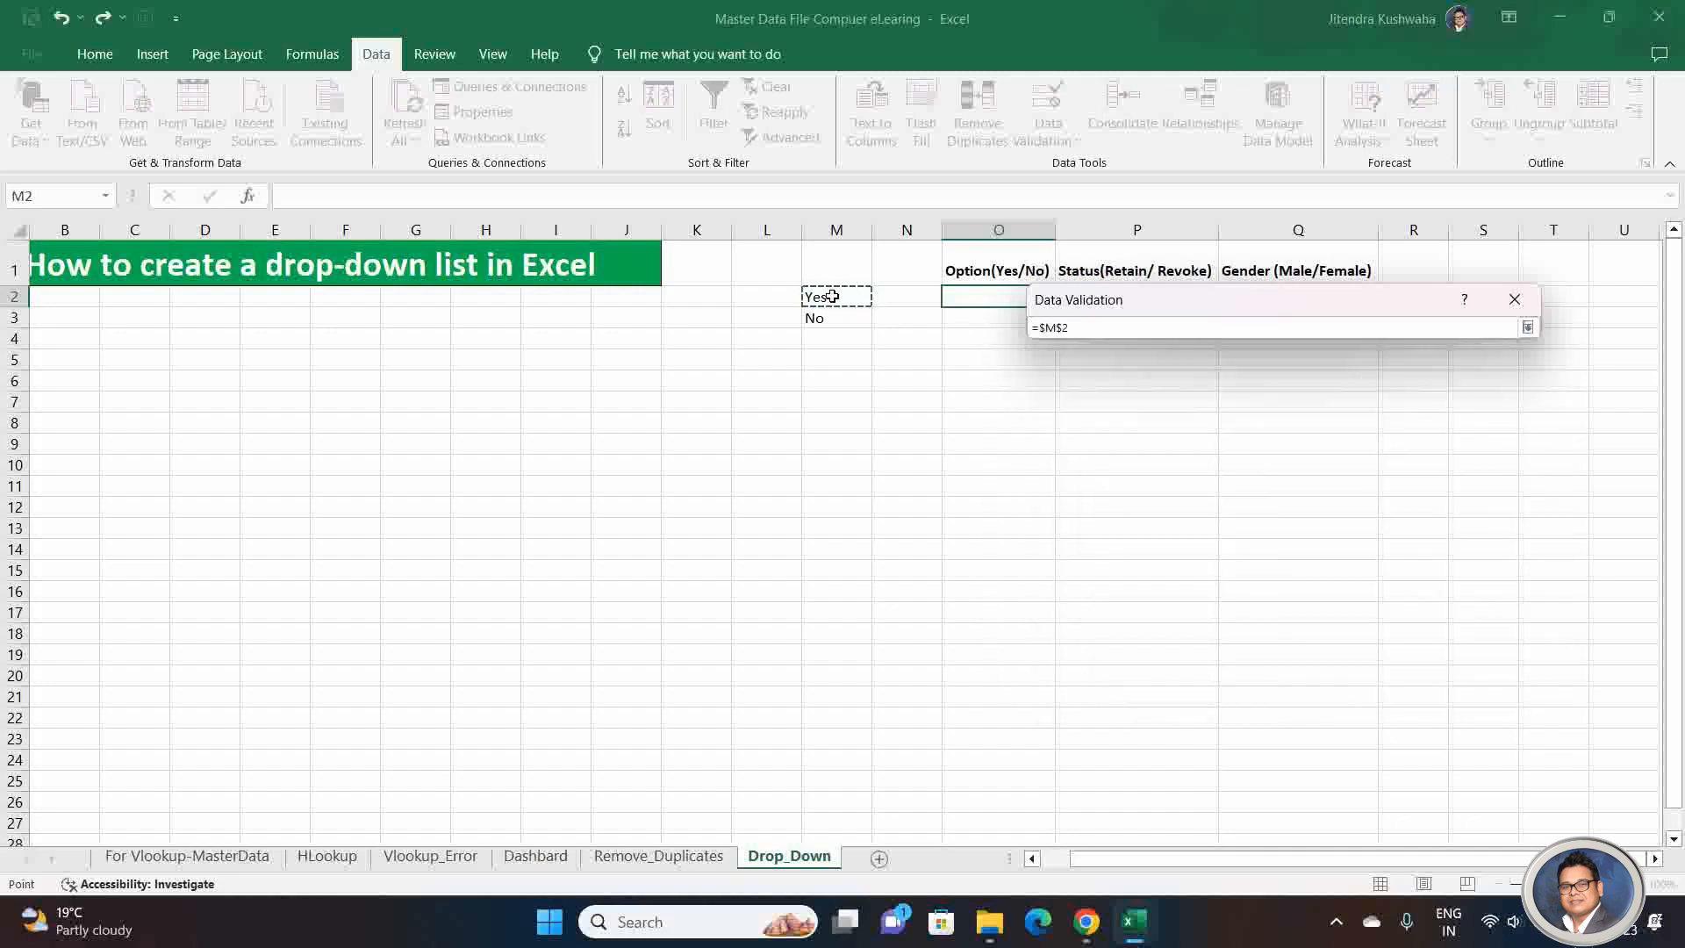
pyautogui.moveTo(832, 297); pyautogui.dragTo(831, 317)
pyautogui.click(1527, 328)
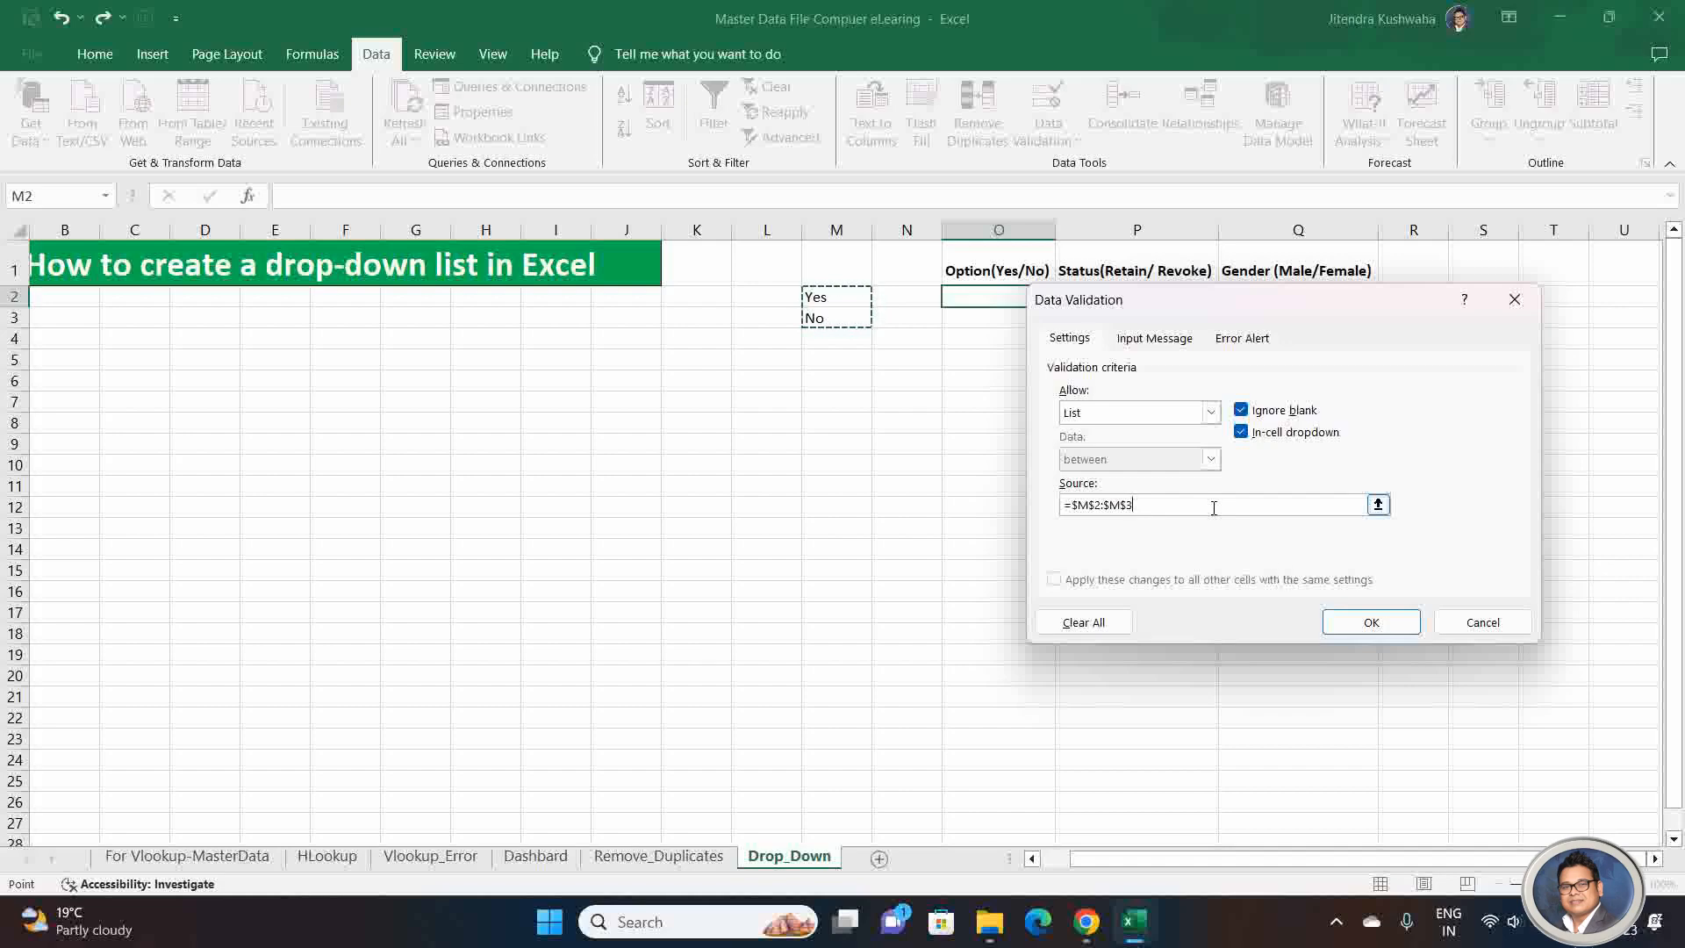
pyautogui.click(1371, 622)
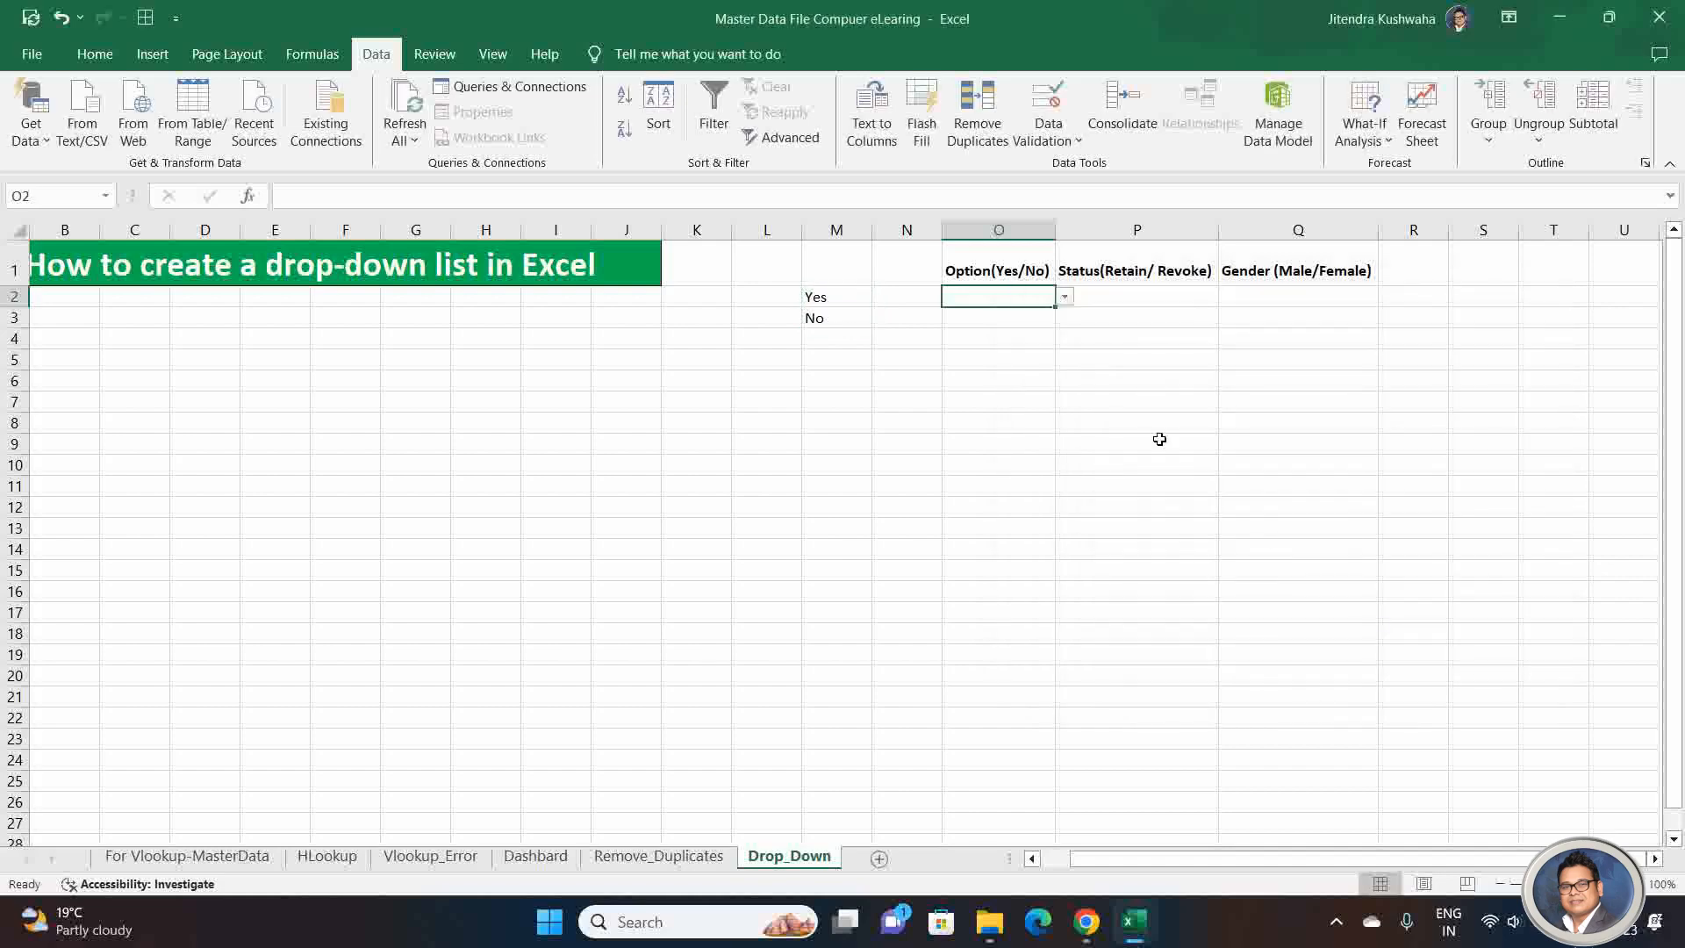
# Step: Test the validation by trying to enter "ab" in cell O2, and cancel the entry
pyautogui.press('Right')
pyautogui.press('Left')
pyautogui.write('ab')
pyautogui.press('Return')
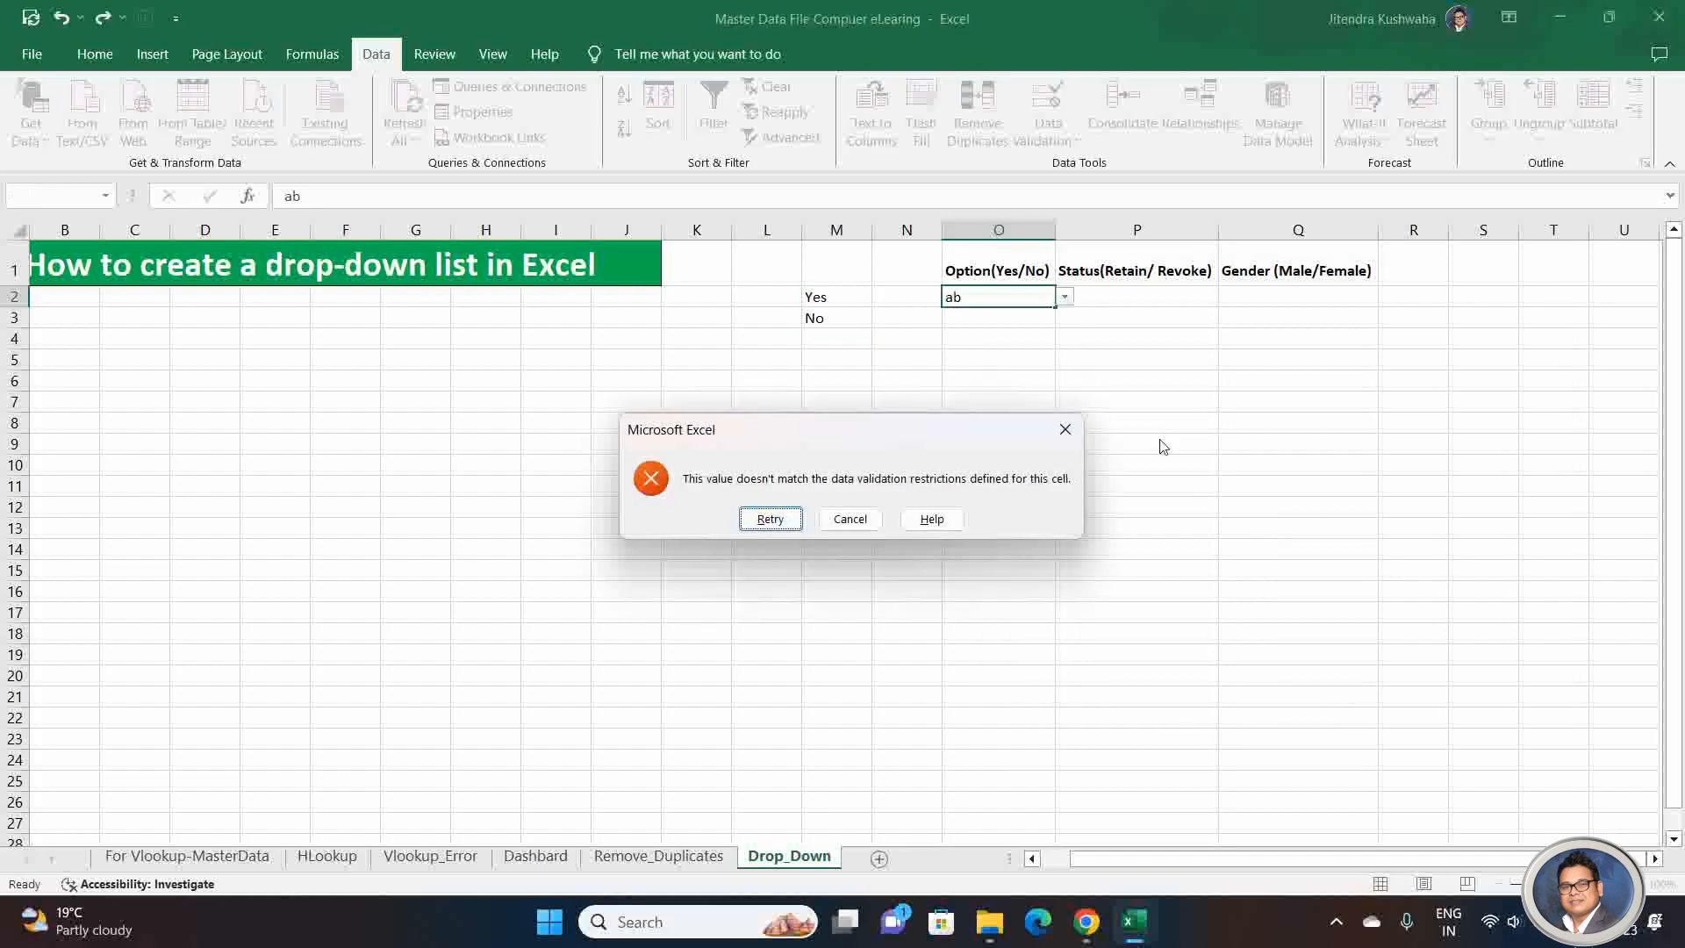
pyautogui.press('Escape')
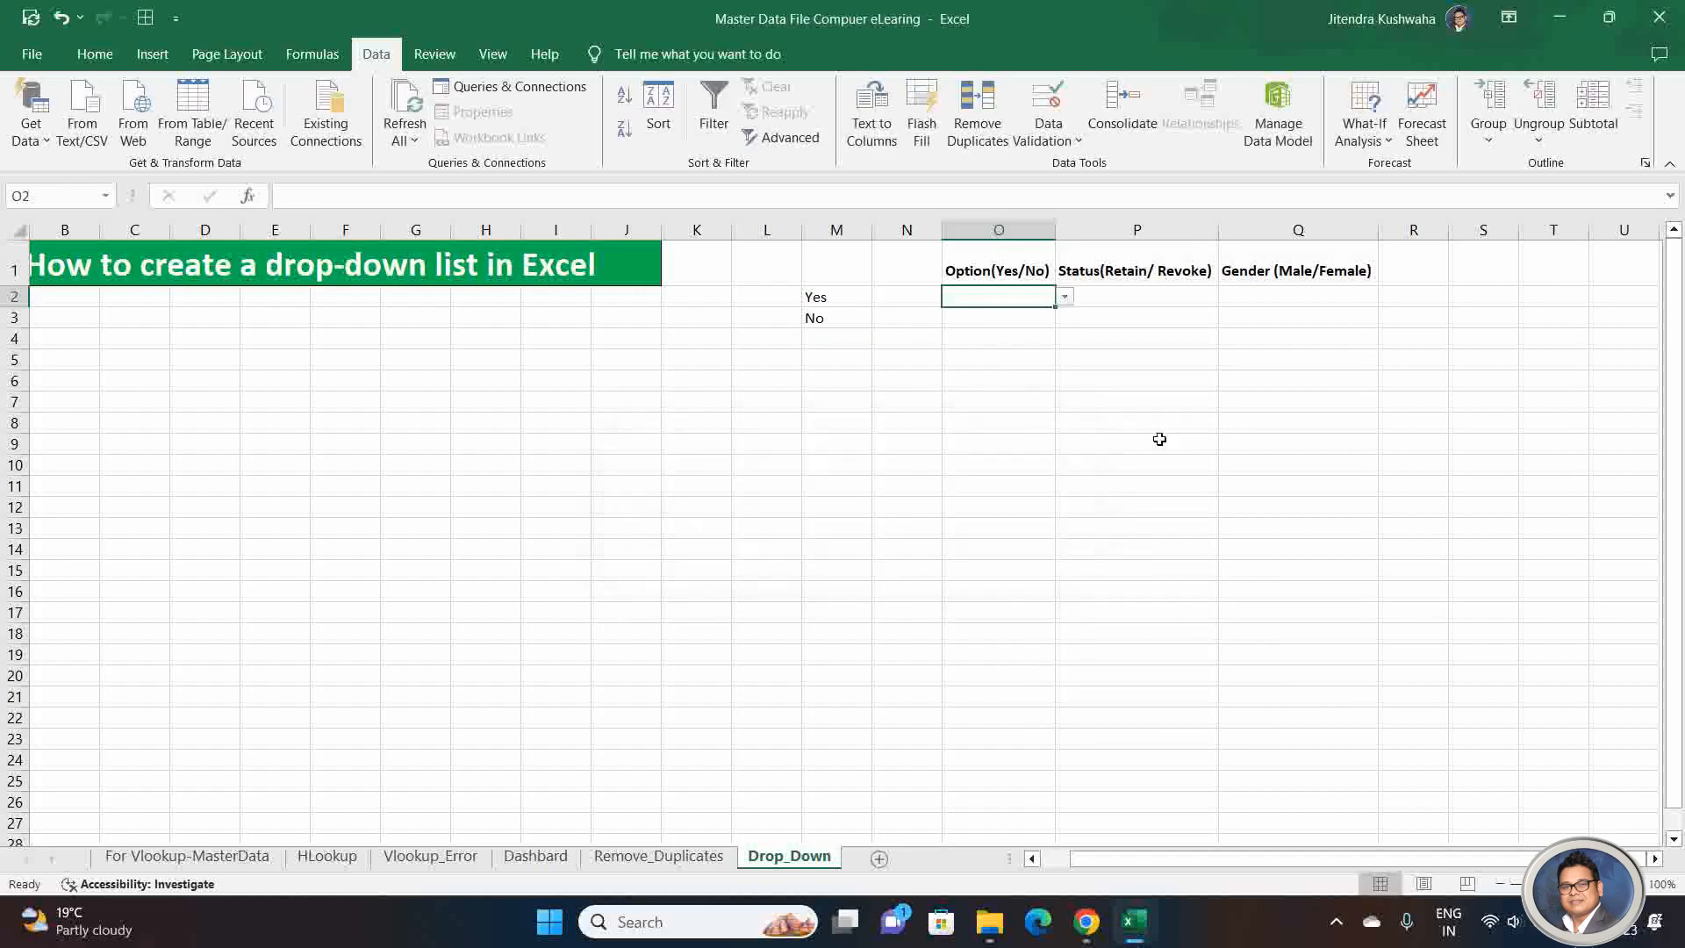
# Step: Choose Yes from the drop-down list in cell O2
pyautogui.click(1064, 296)
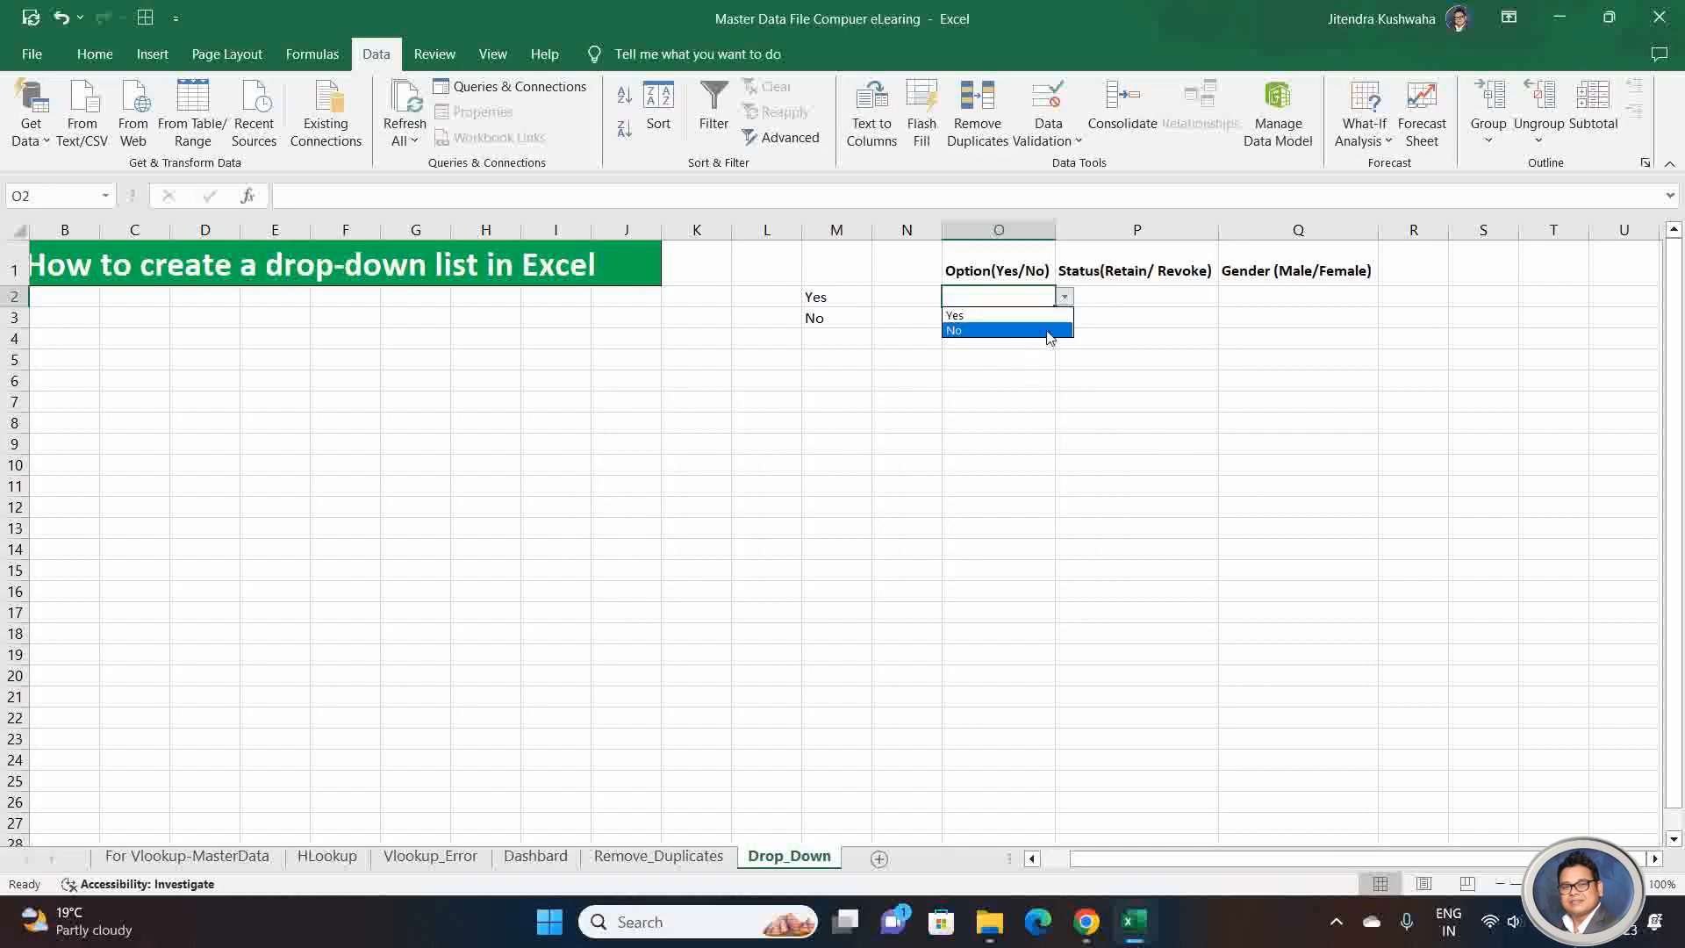
pyautogui.click(1047, 316)
pyautogui.click(1022, 361)
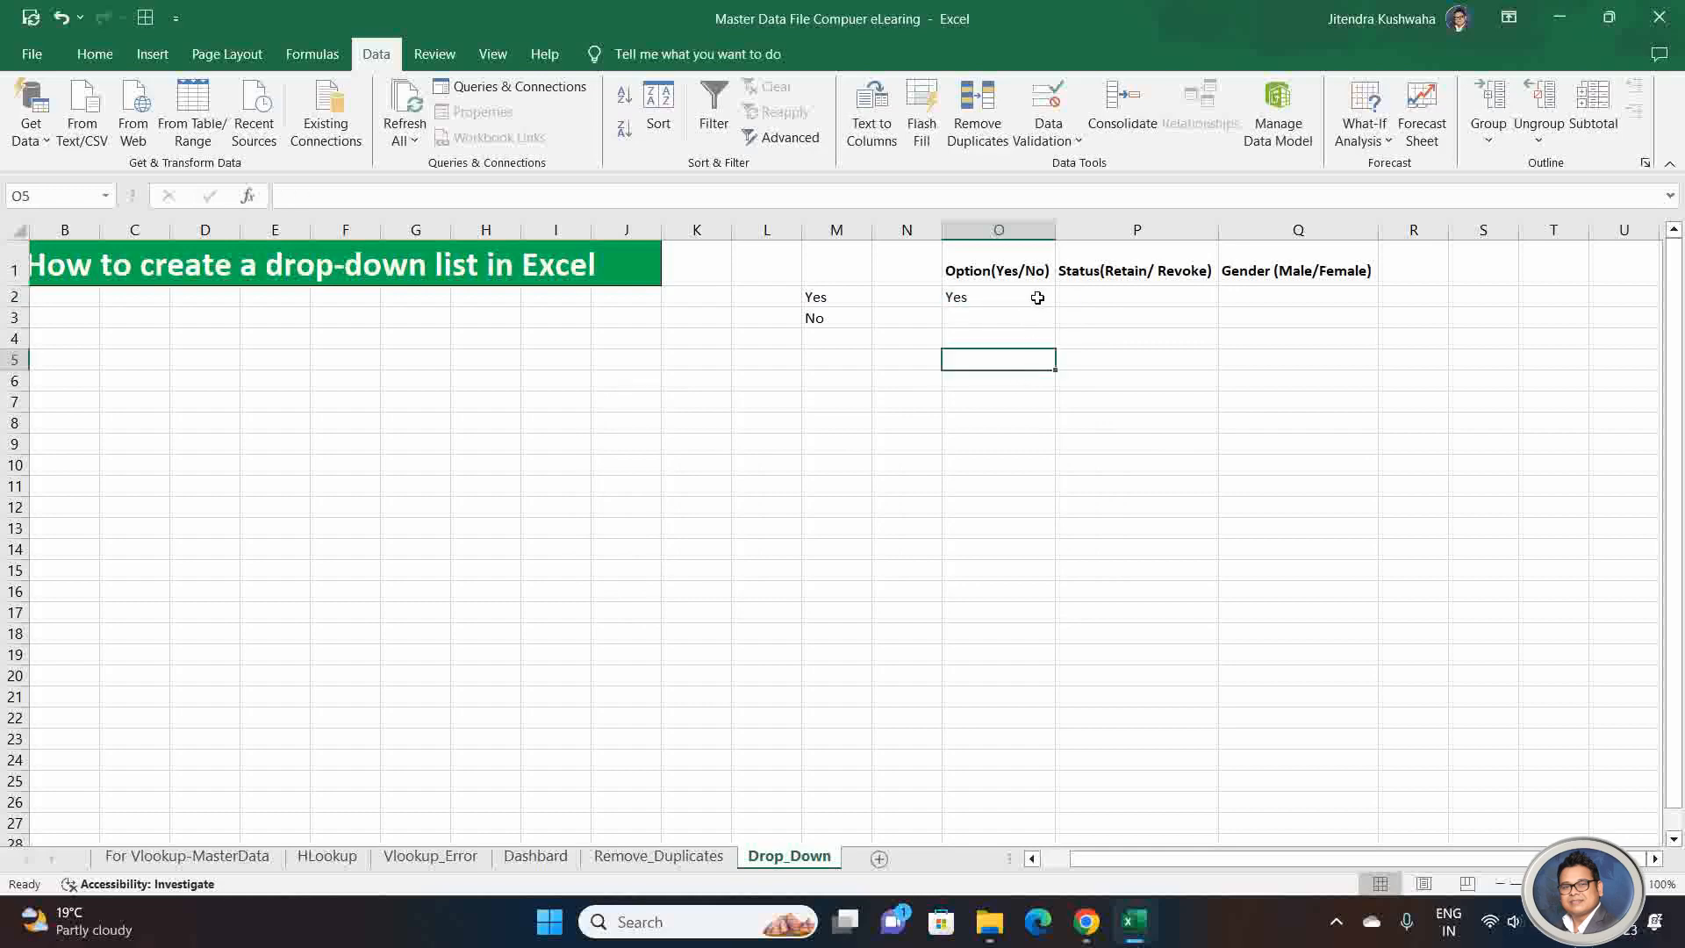
# Step: Change the drop-down choice in cell O2 to No
pyautogui.click(1037, 298)
pyautogui.click(1064, 296)
pyautogui.click(1020, 329)
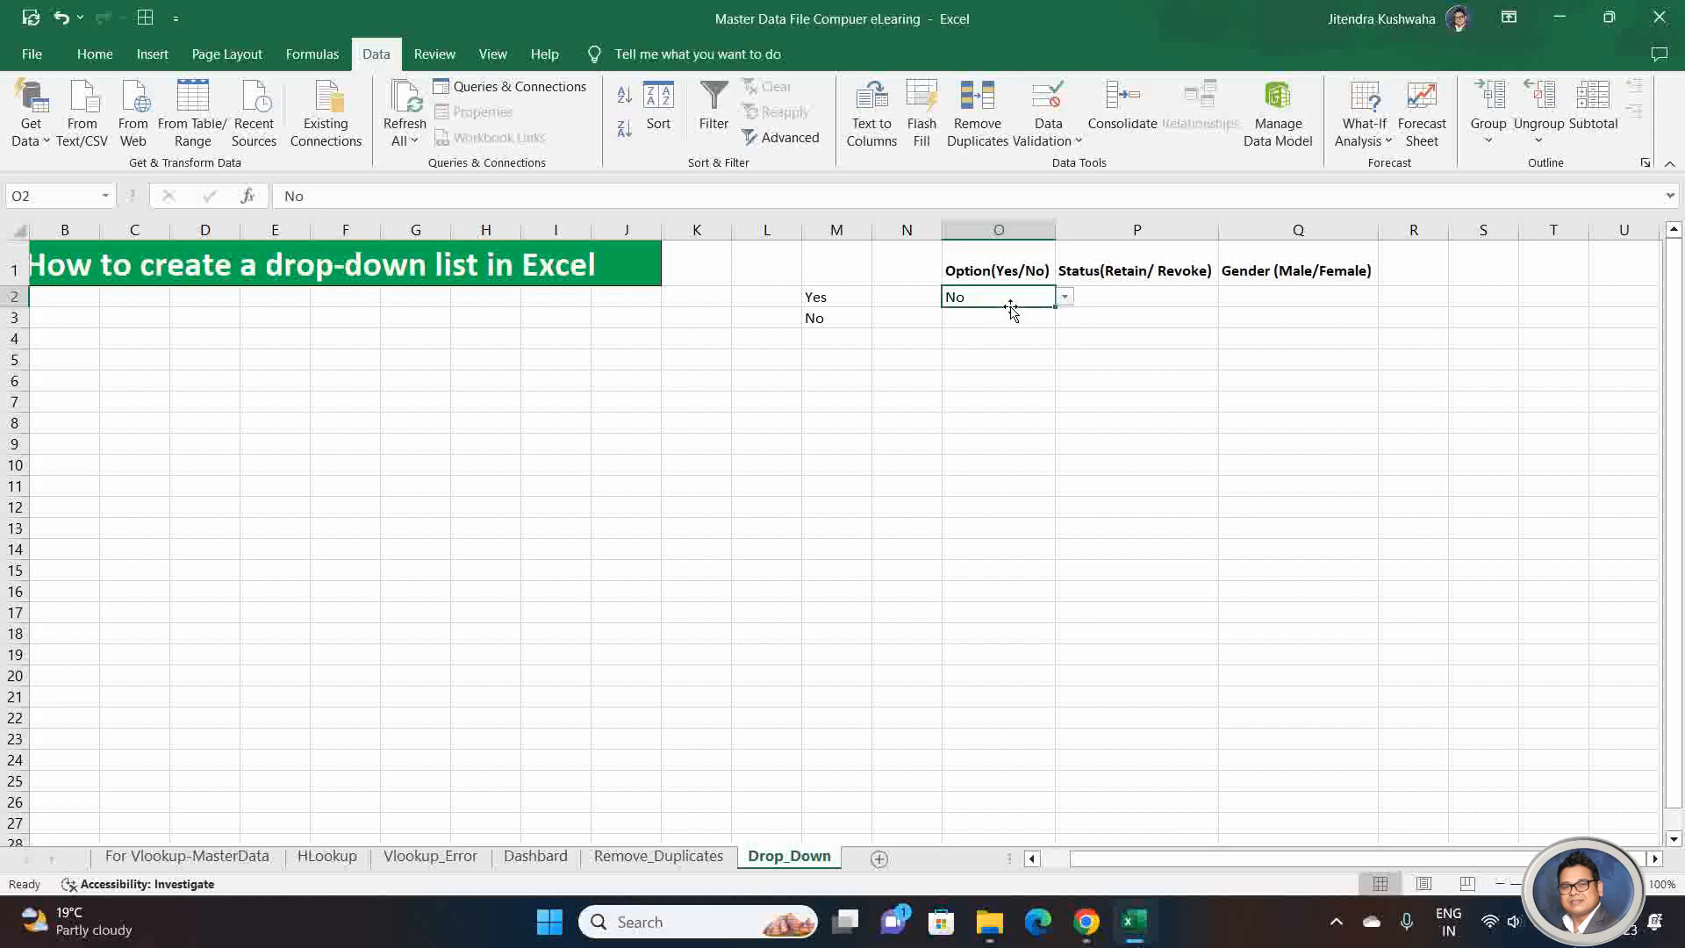
pyautogui.click(1064, 297)
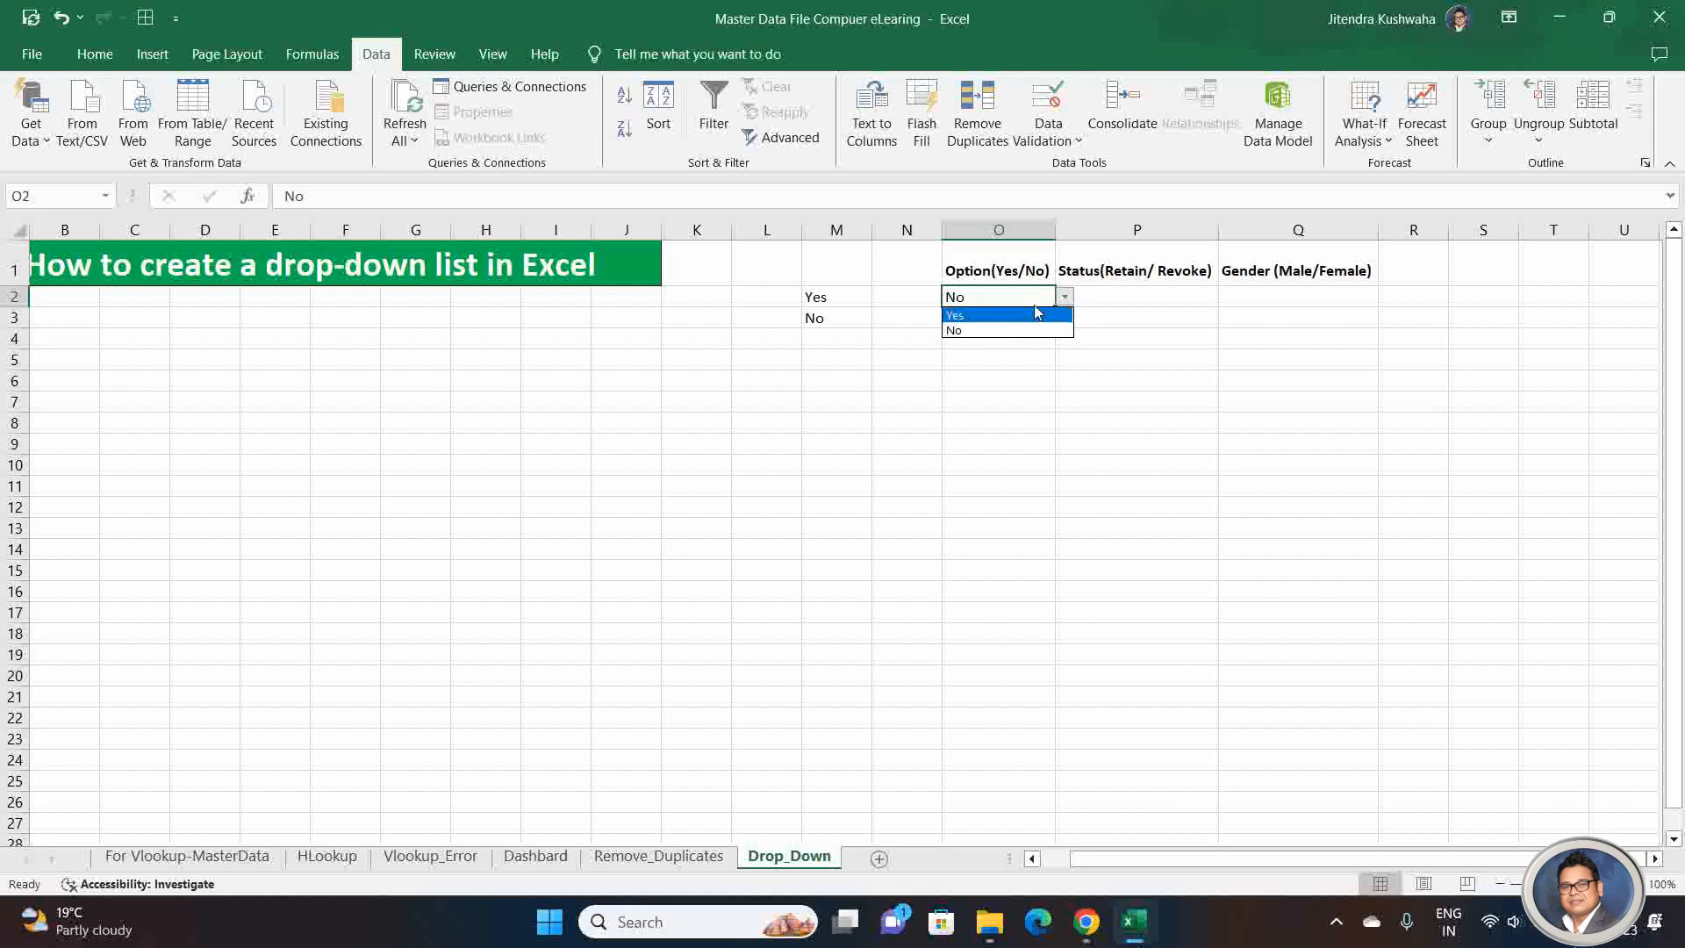
pyautogui.click(1016, 292)
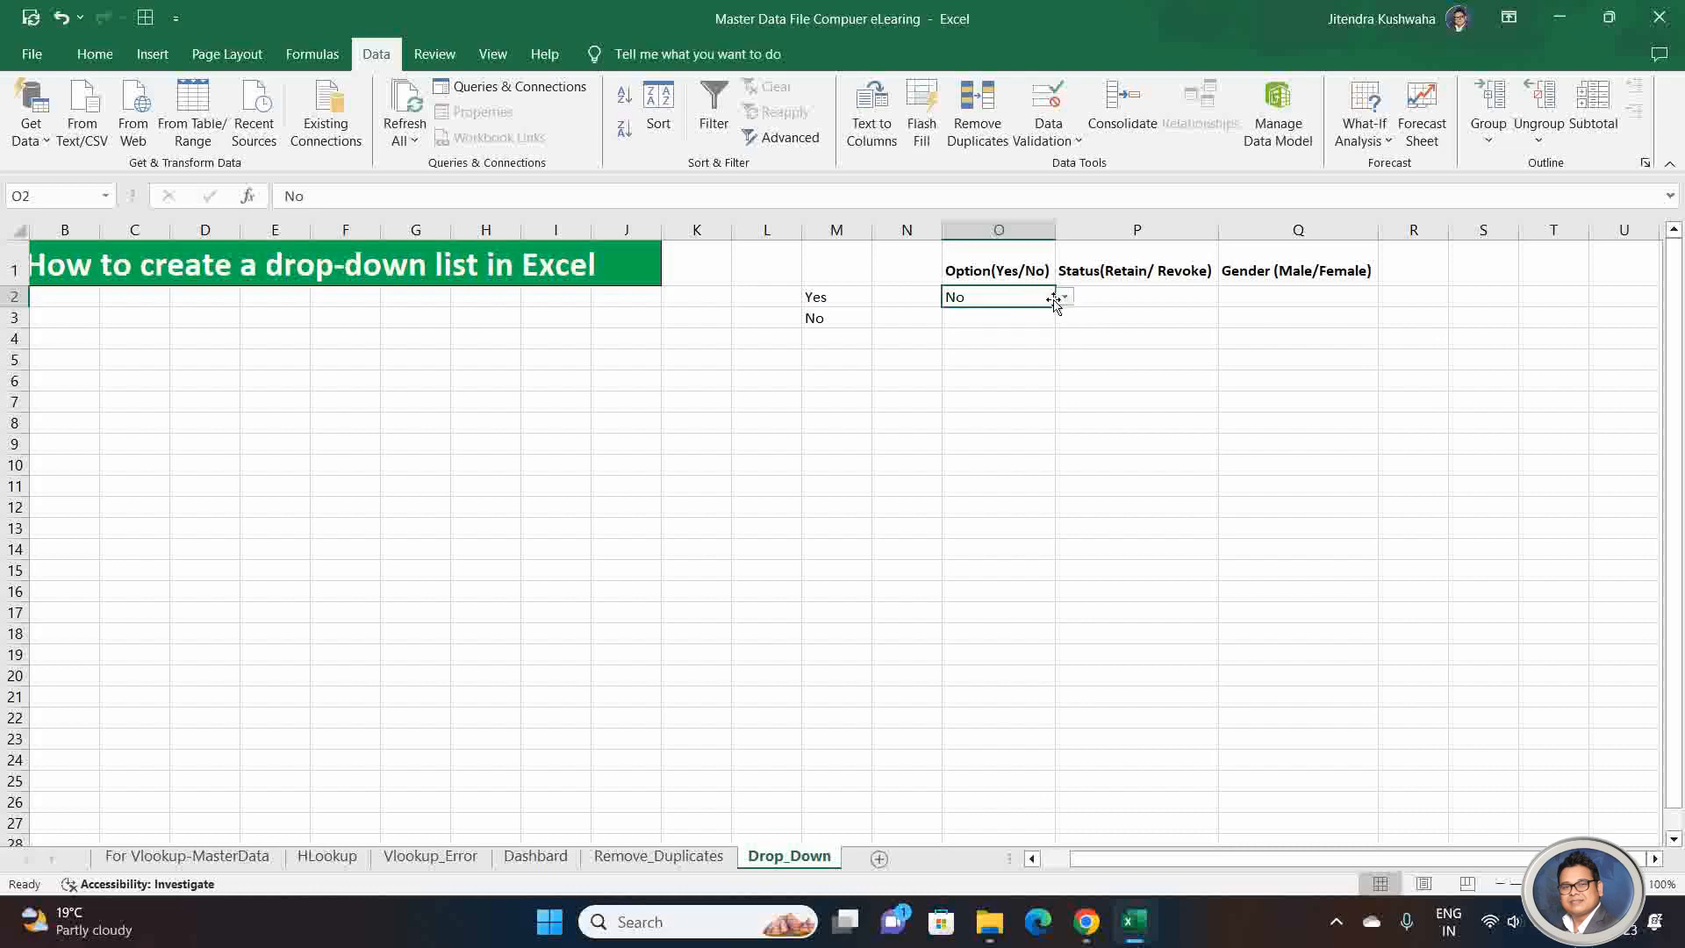
# Step: Fill cell O2 with its drop-down list down to O24, and clear the copied values from O3:O24
pyautogui.moveTo(1057, 306); pyautogui.dragTo(1060, 779)
pyautogui.press('Up')
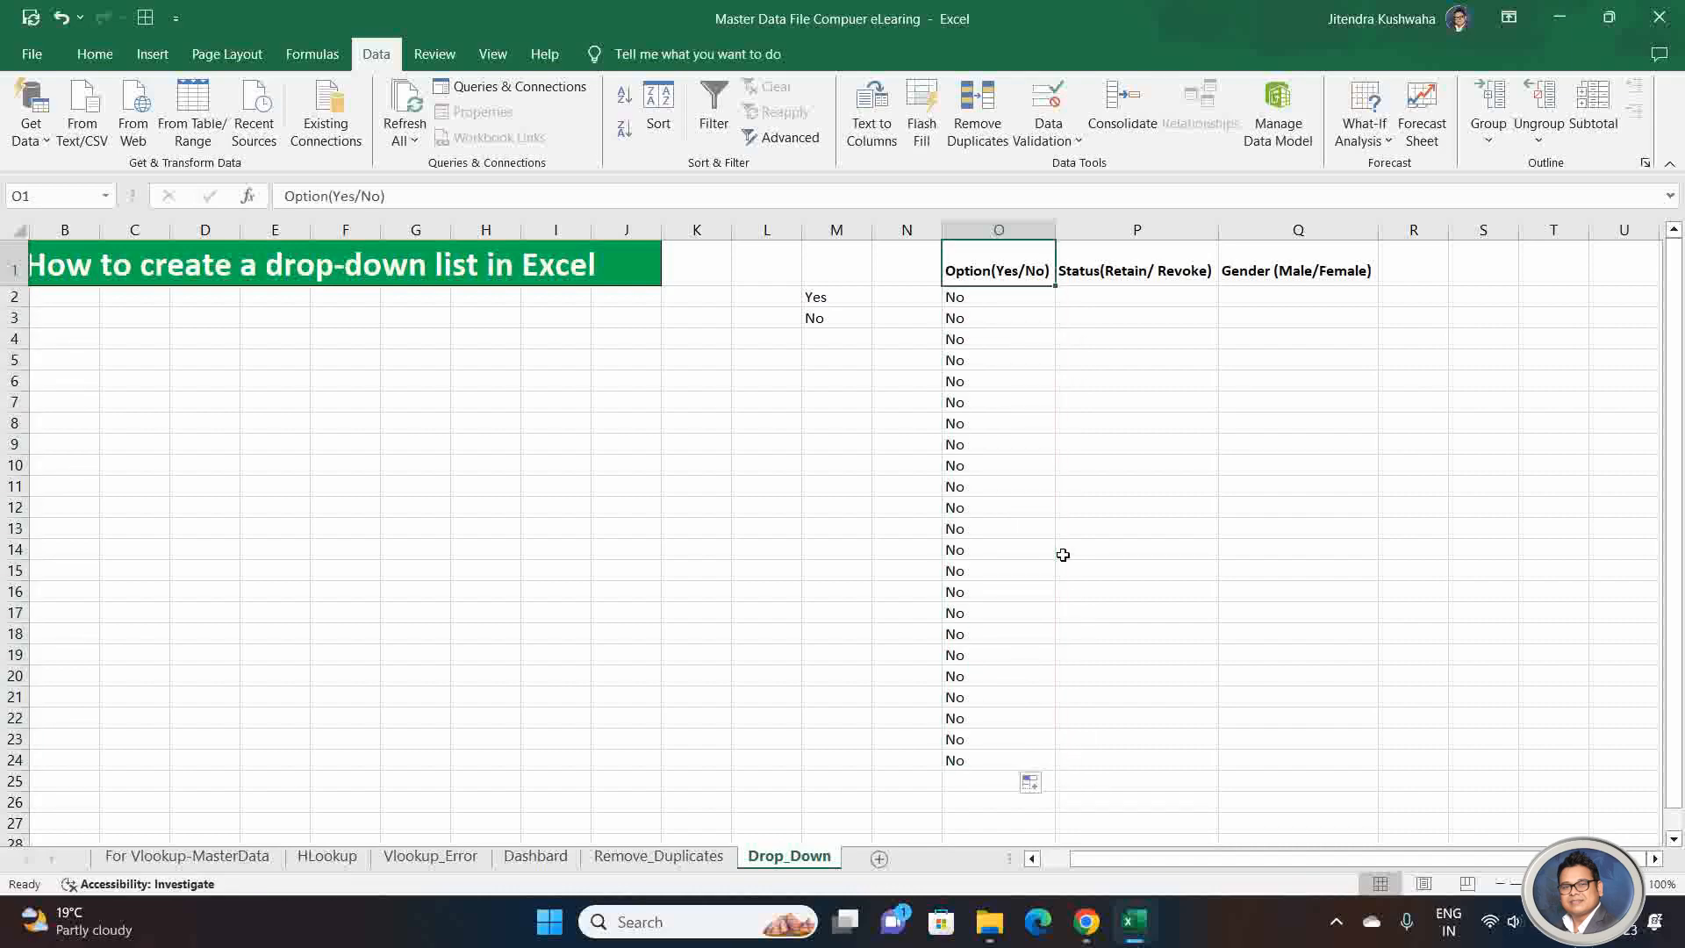
pyautogui.press('Down')
pyautogui.press('Down')
pyautogui.hotkey('ctrl', 'shift', 'Down')
pyautogui.press('Delete')
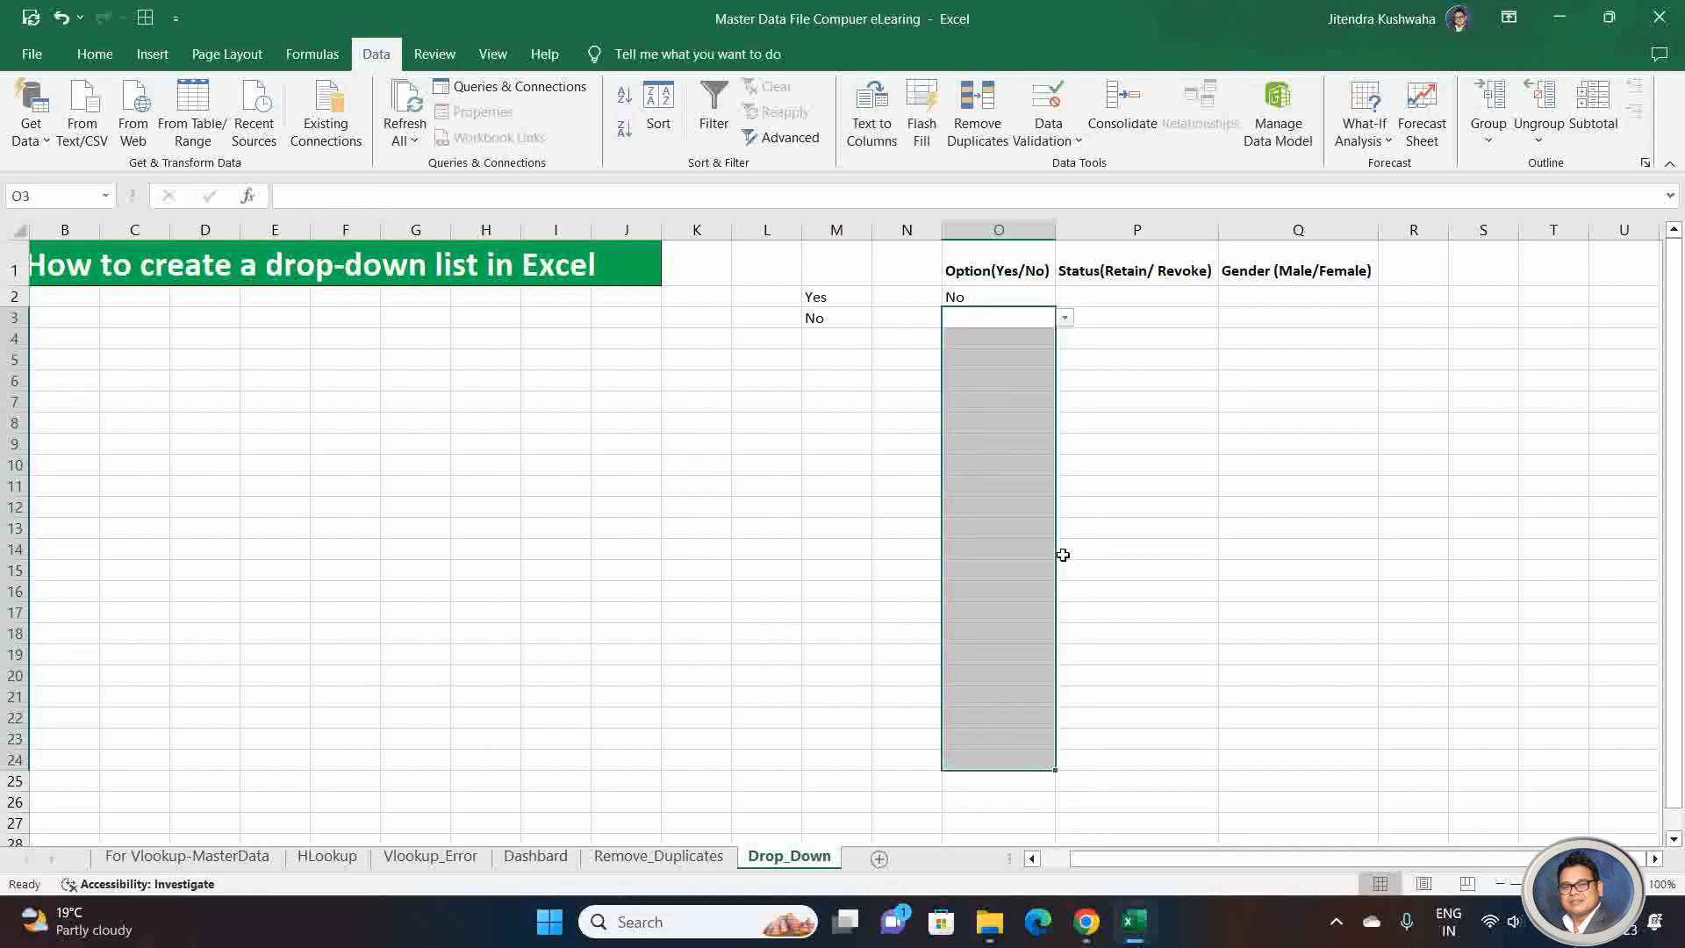
# Step: Choose Yes from the drop-down list in cell O4
pyautogui.press('Up')
pyautogui.press('Down')
pyautogui.press('Down')
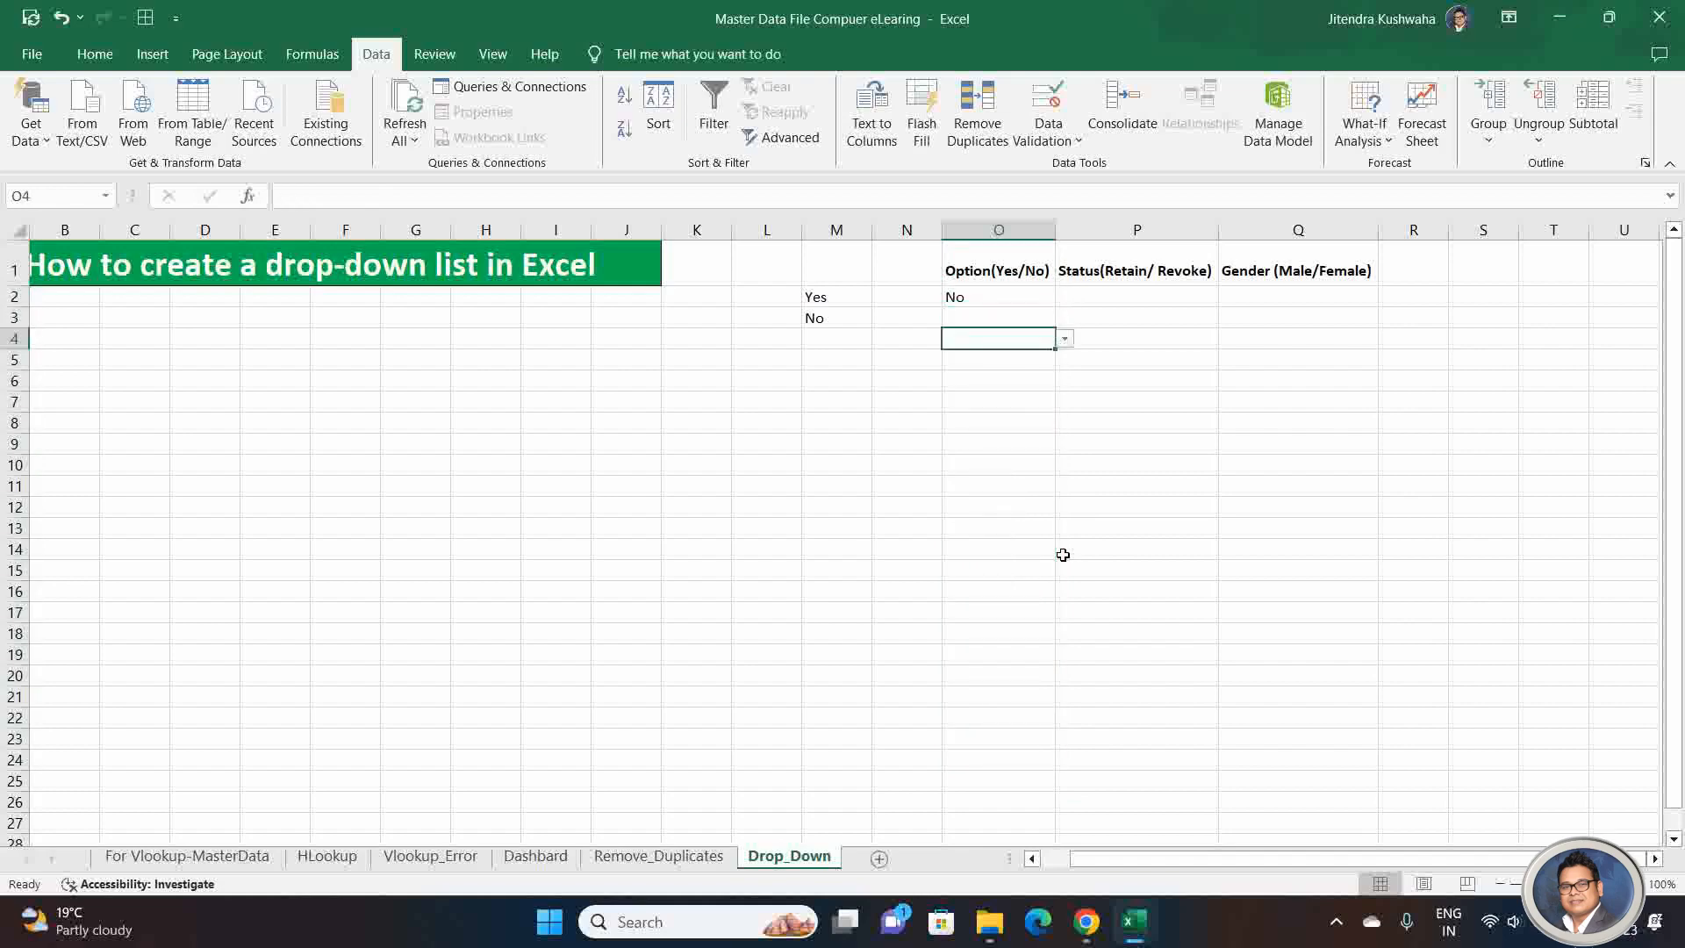
pyautogui.click(1065, 339)
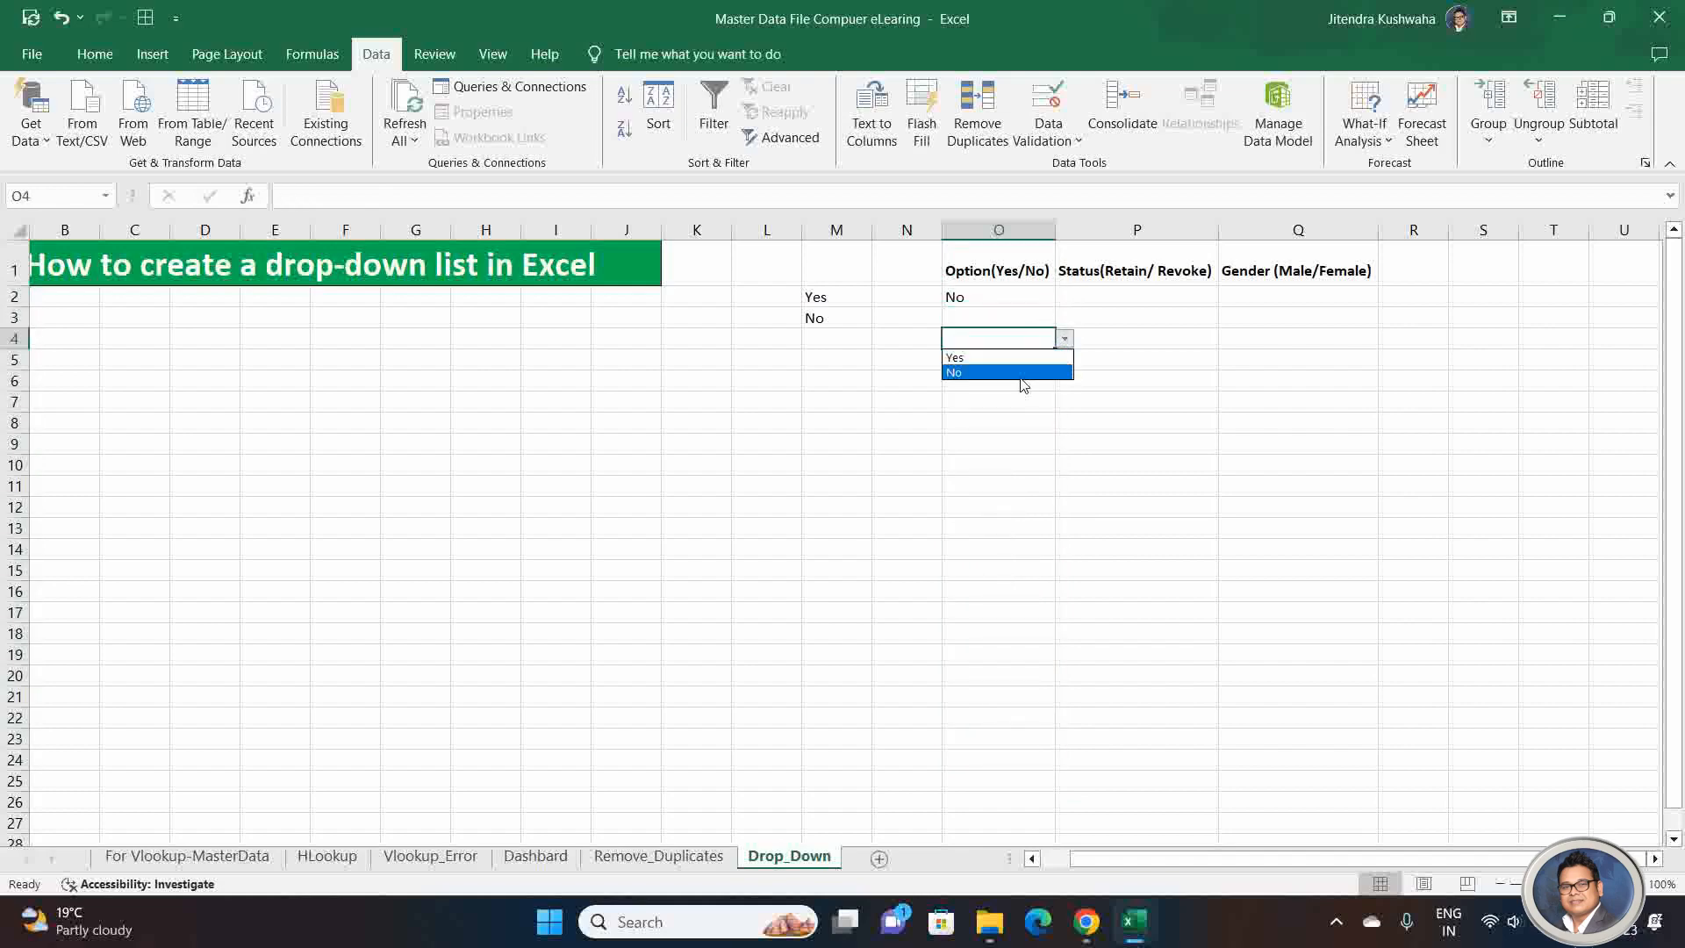
pyautogui.click(1009, 357)
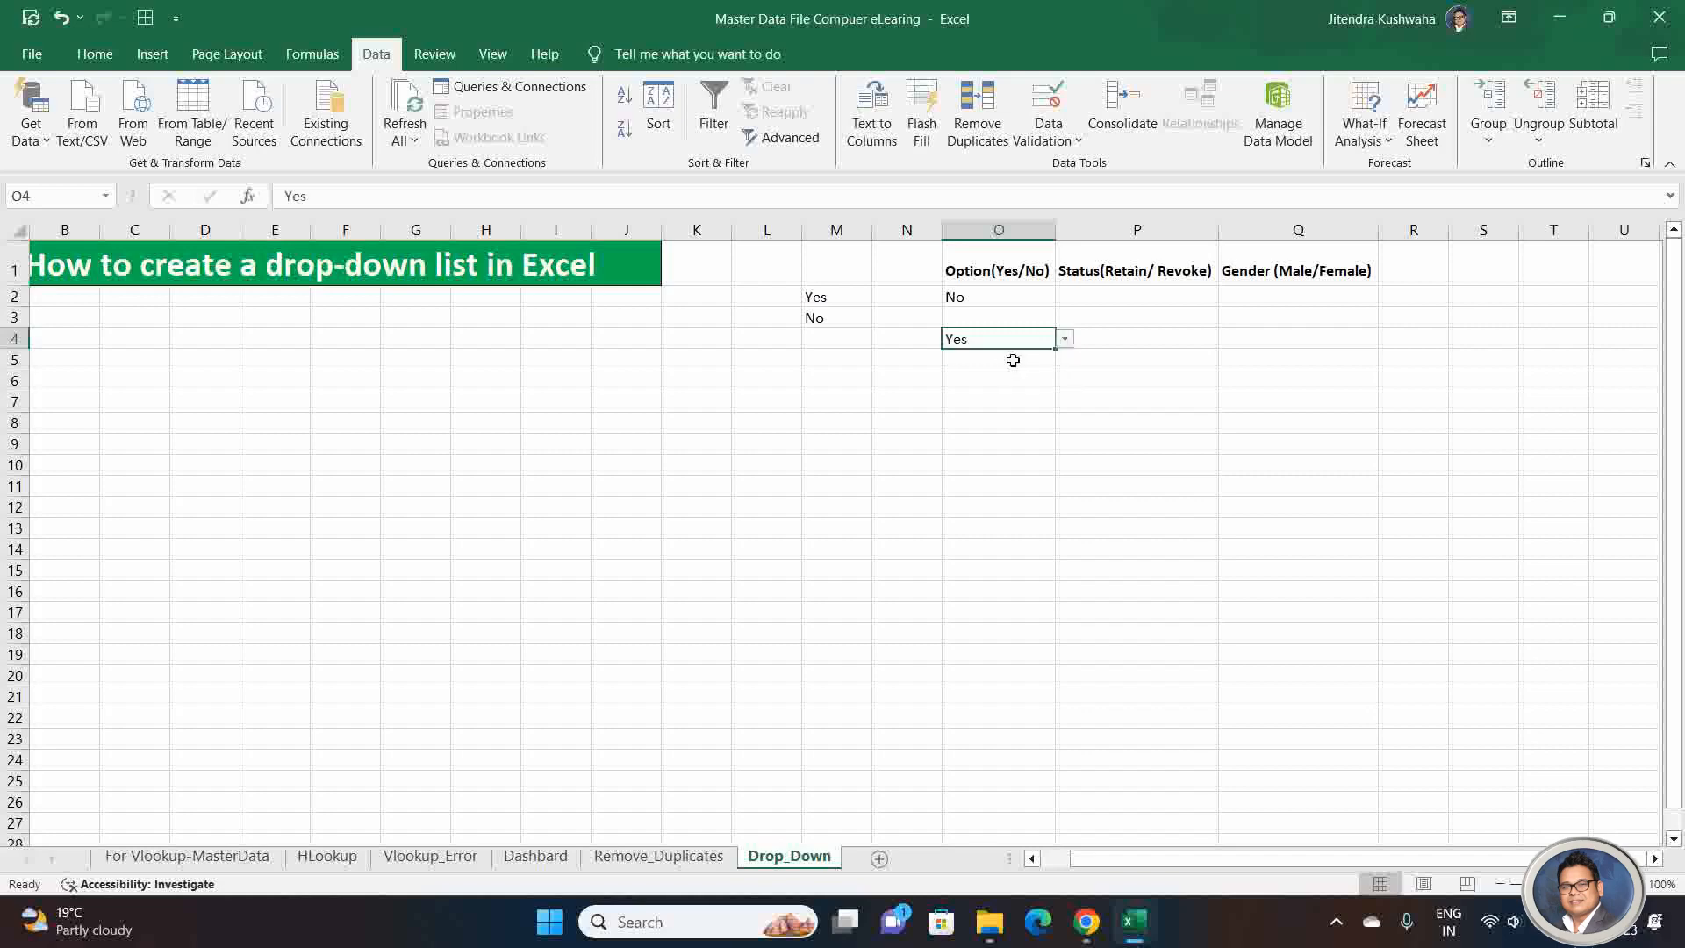
# Step: Test the validation by trying to enter "Not" in cell O5, dismiss the entry, and select cell P2
pyautogui.click(992, 364)
pyautogui.write('Not')
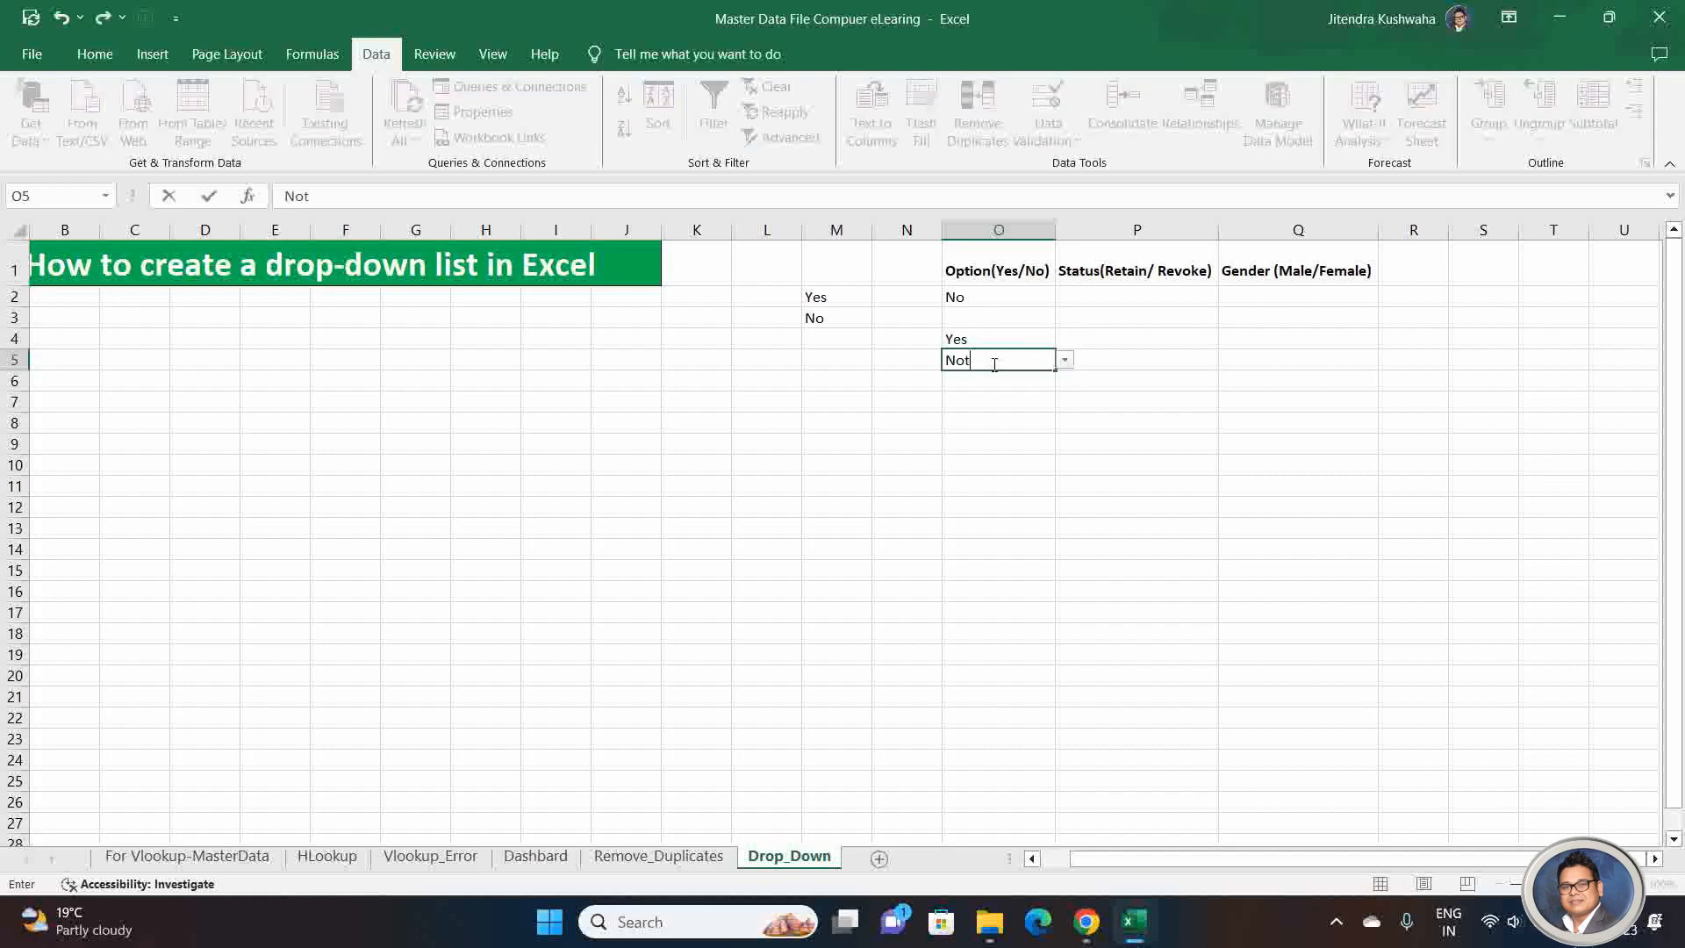
pyautogui.press('Return')
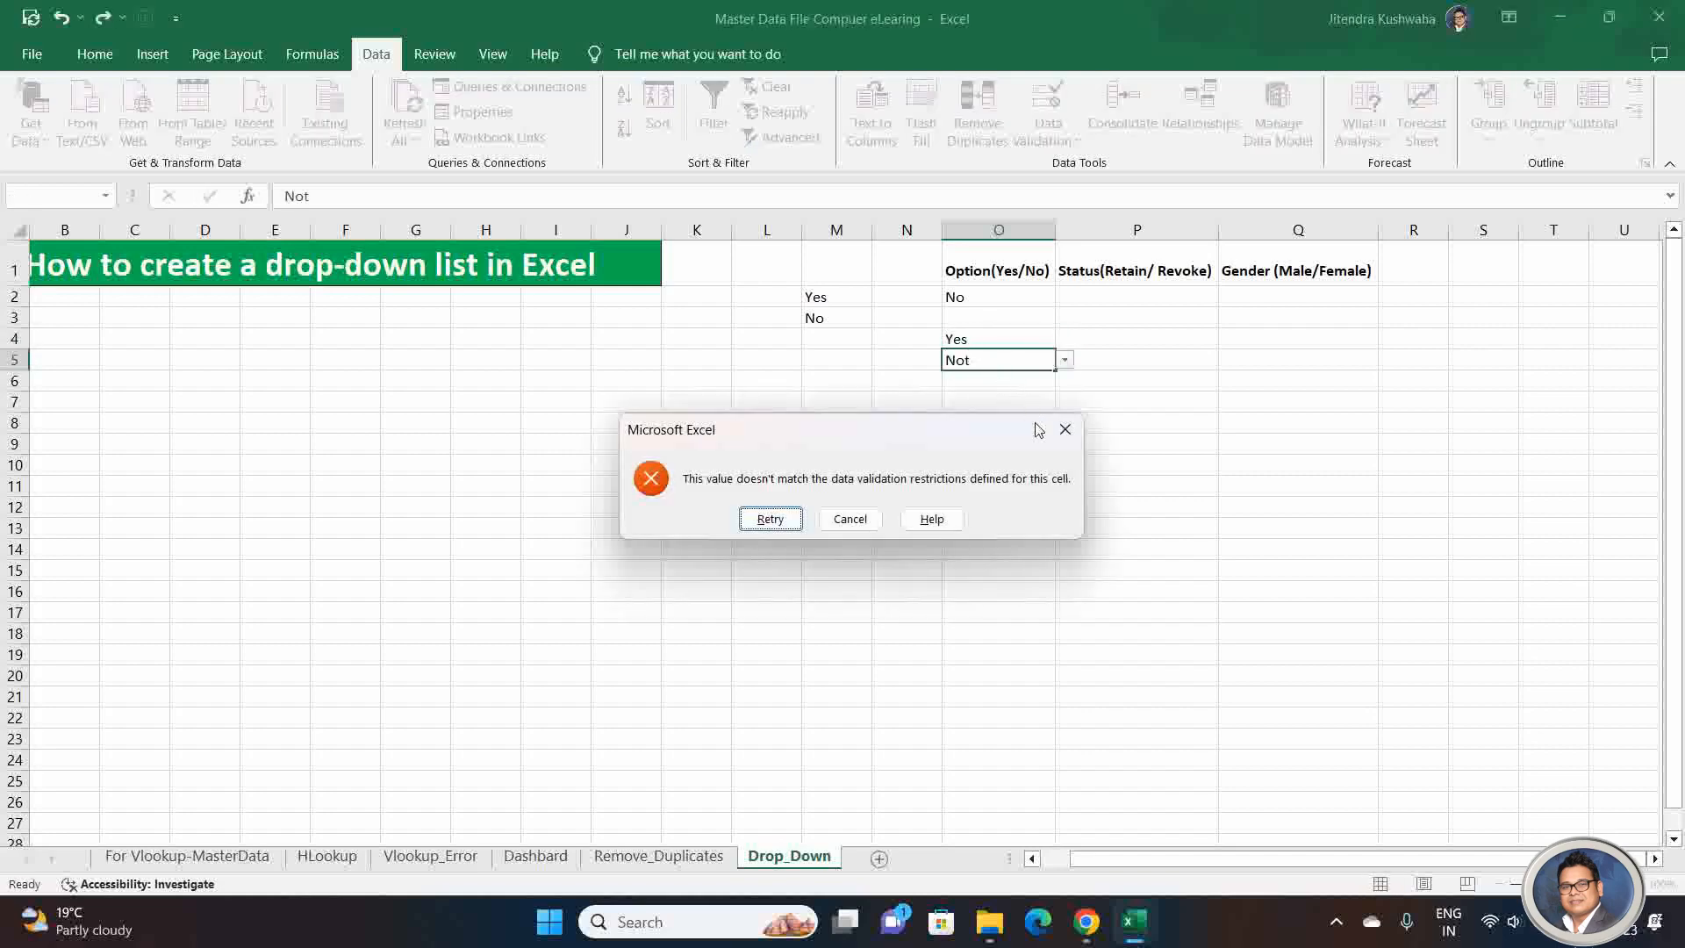
pyautogui.click(1064, 429)
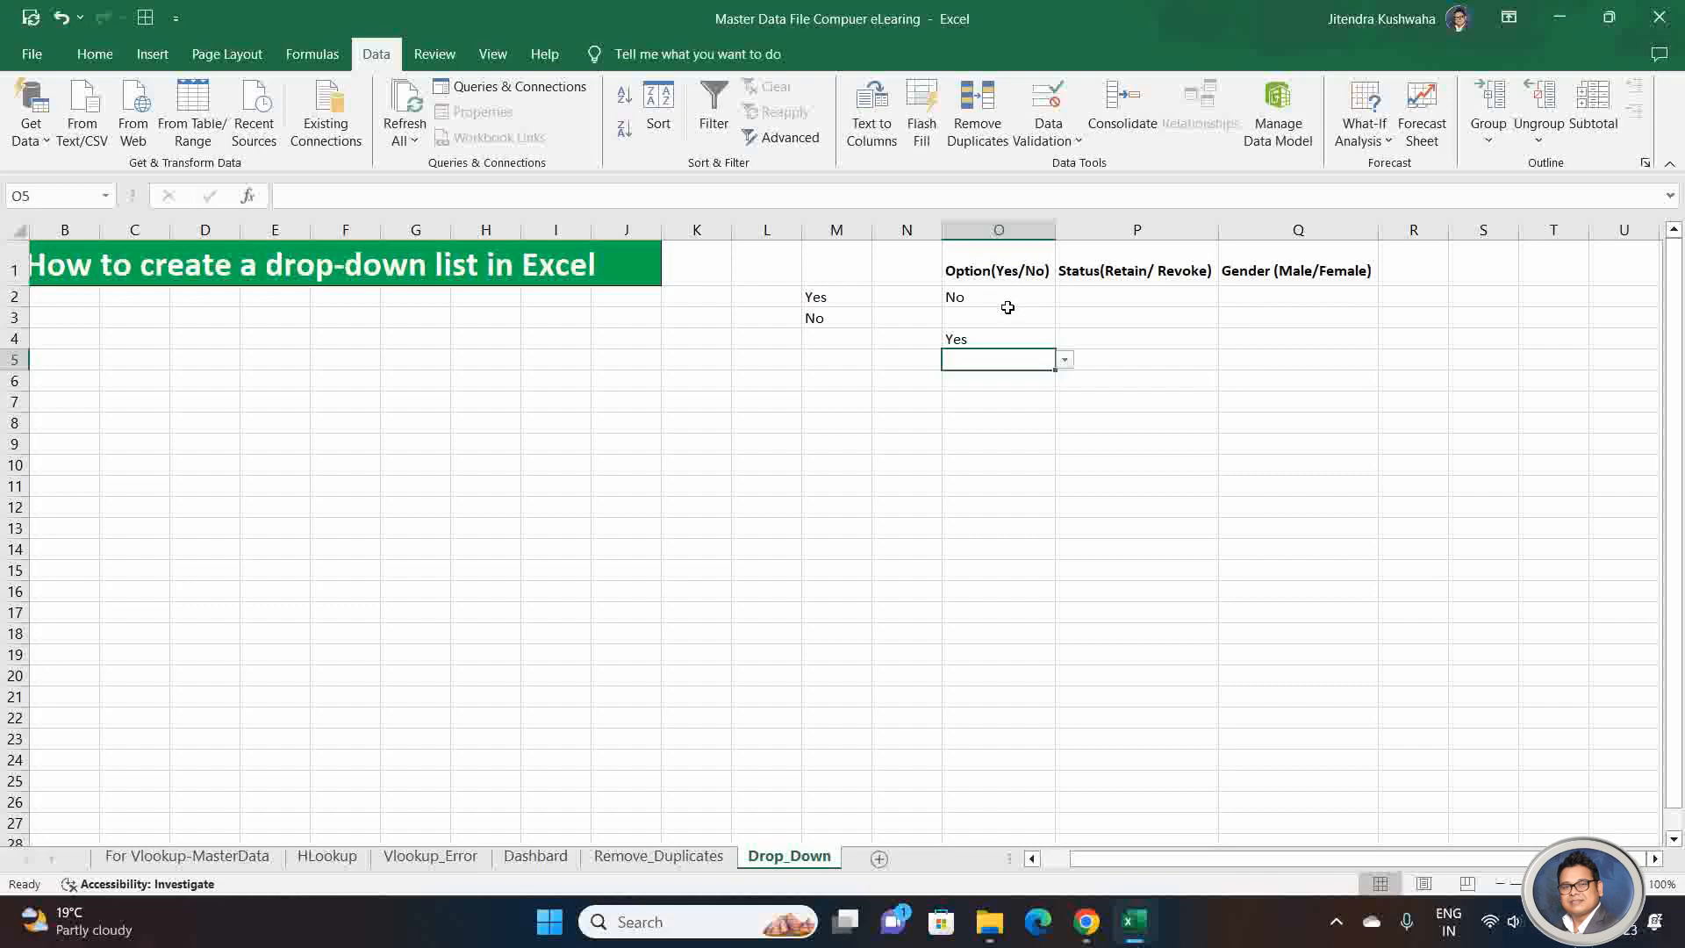
pyautogui.click(1078, 297)
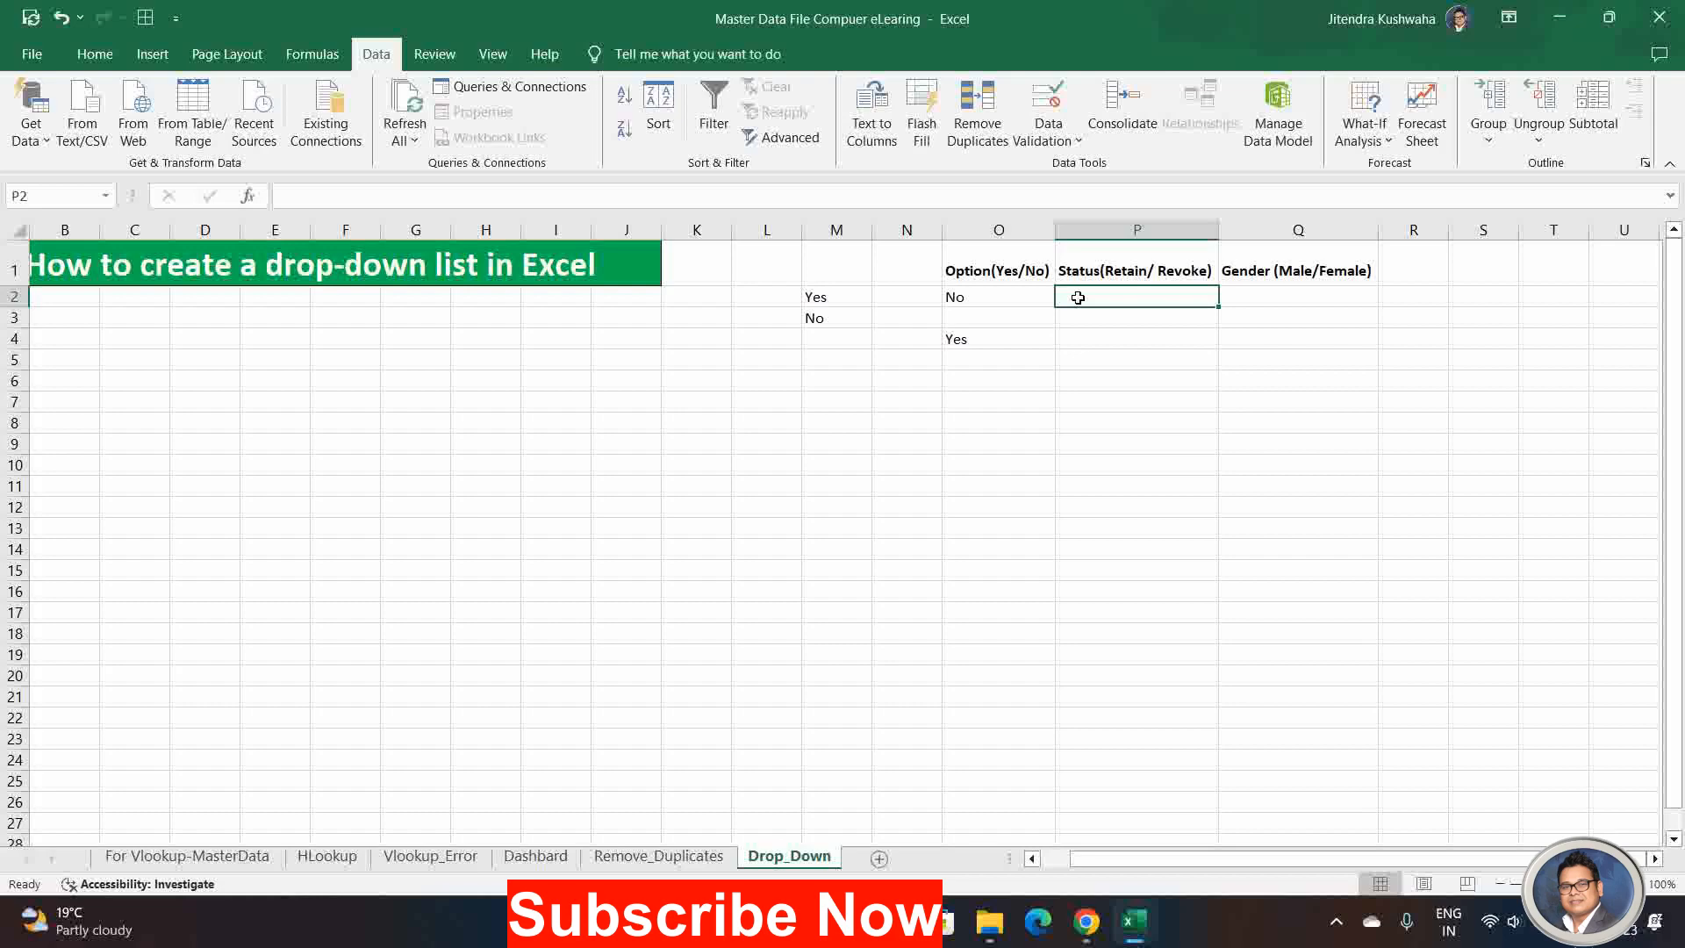
# Step: Switch to the browser and show the YouTube page of the MySQL DBA Tutorial video
pyautogui.hotkey('alt', 'Tab')
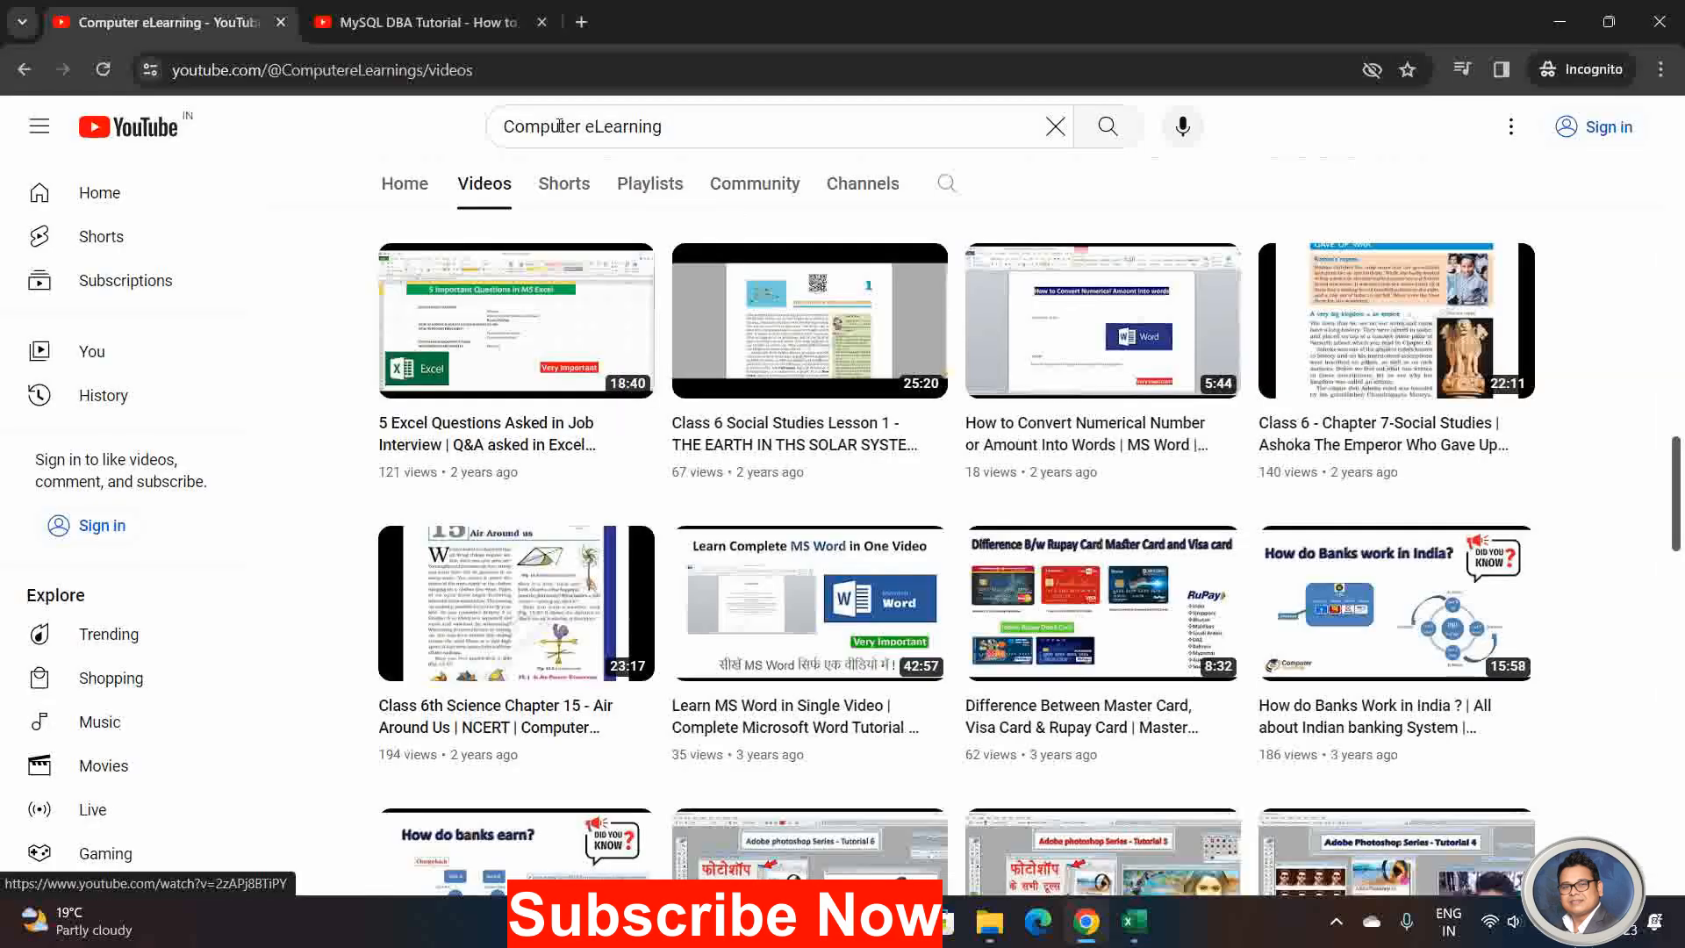
pyautogui.click(418, 23)
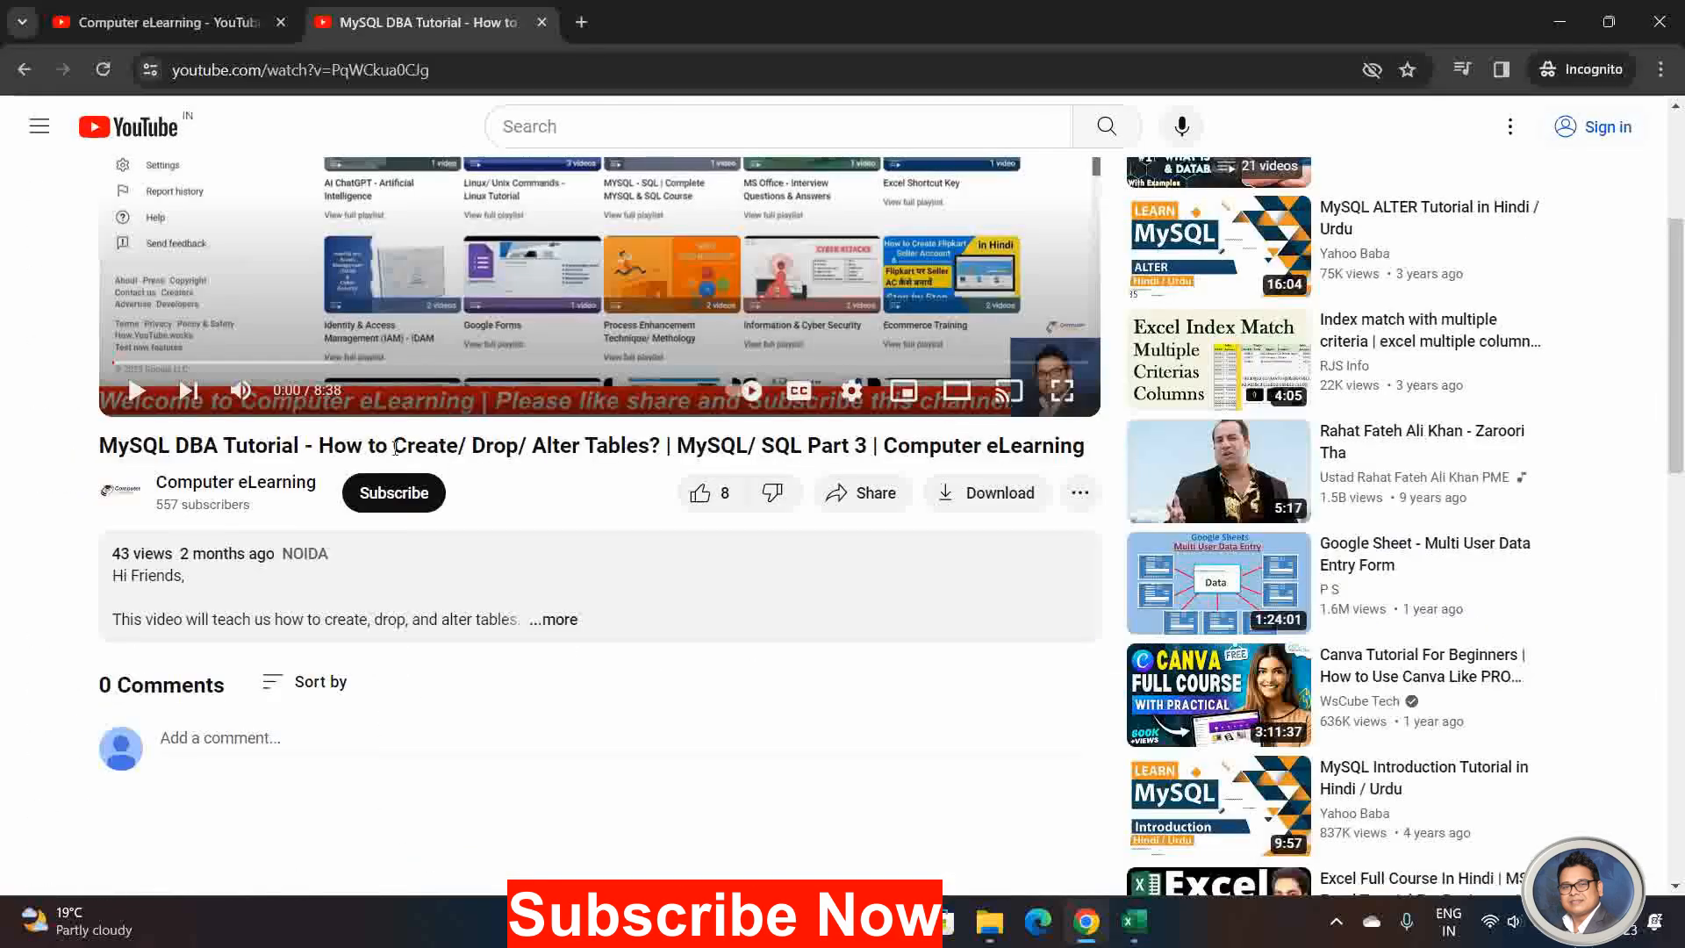